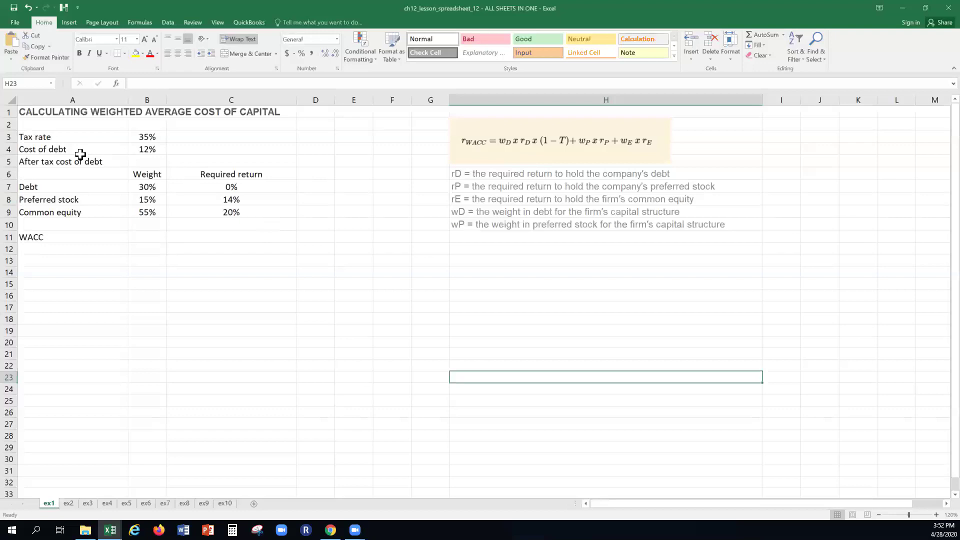
# - Enter =b4*(1-b3) in B5 for the after-tax cost of debt
pyautogui.click(144, 161)
pyautogui.press('BackSpace')
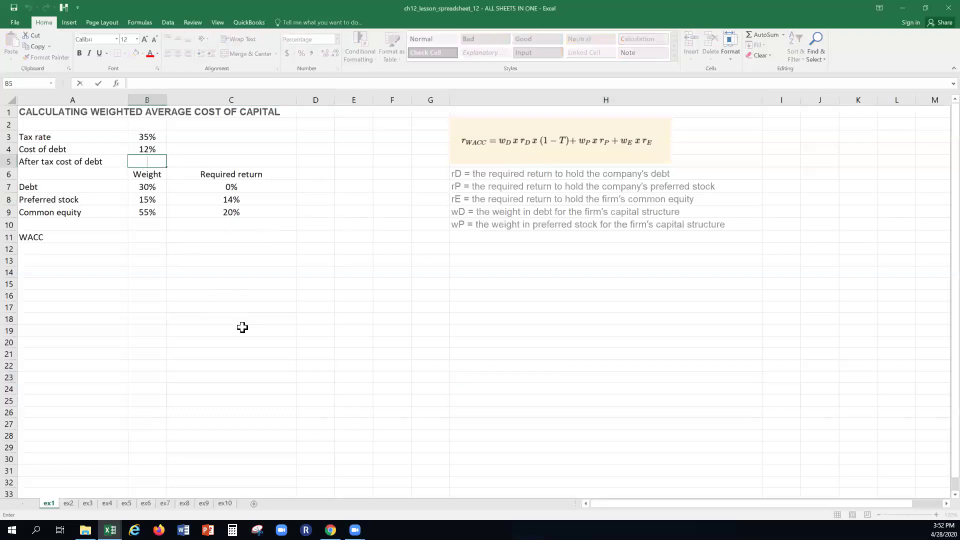
pyautogui.write('=')
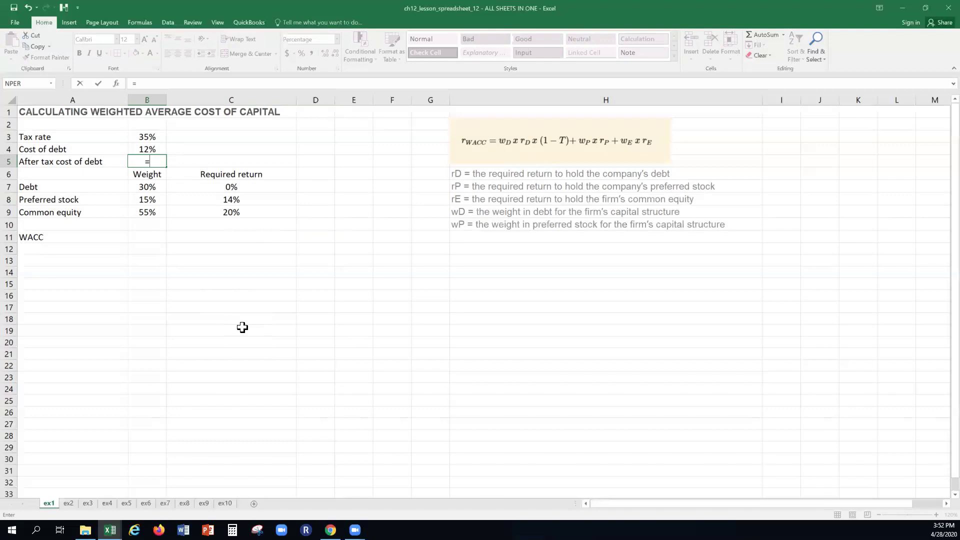
pyautogui.write('b4*')
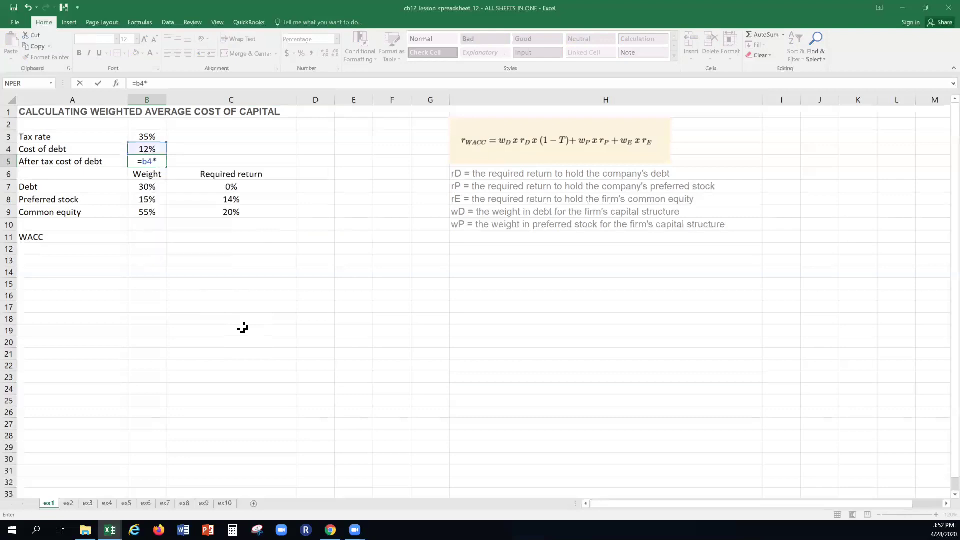
pyautogui.write('(1-b3)')
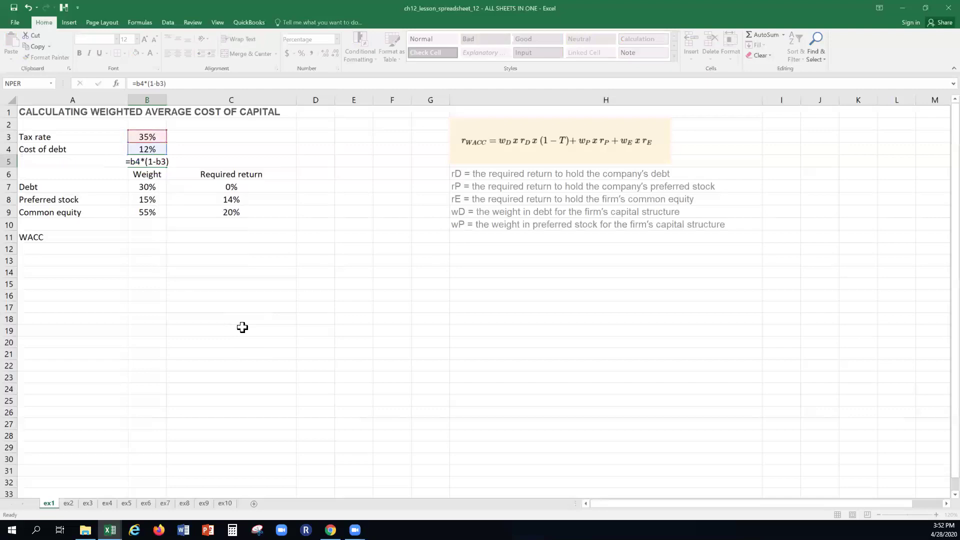
pyautogui.press('Return')
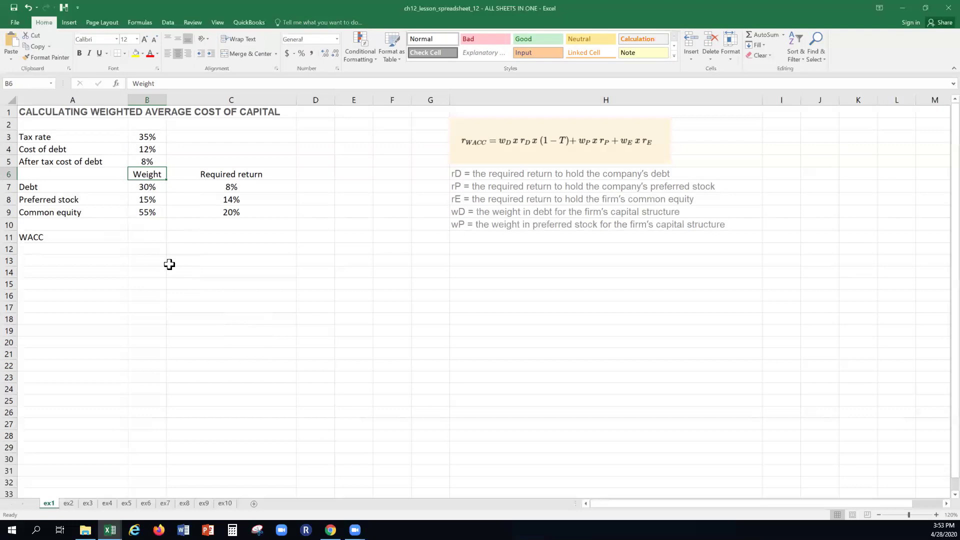
pyautogui.click(232, 187)
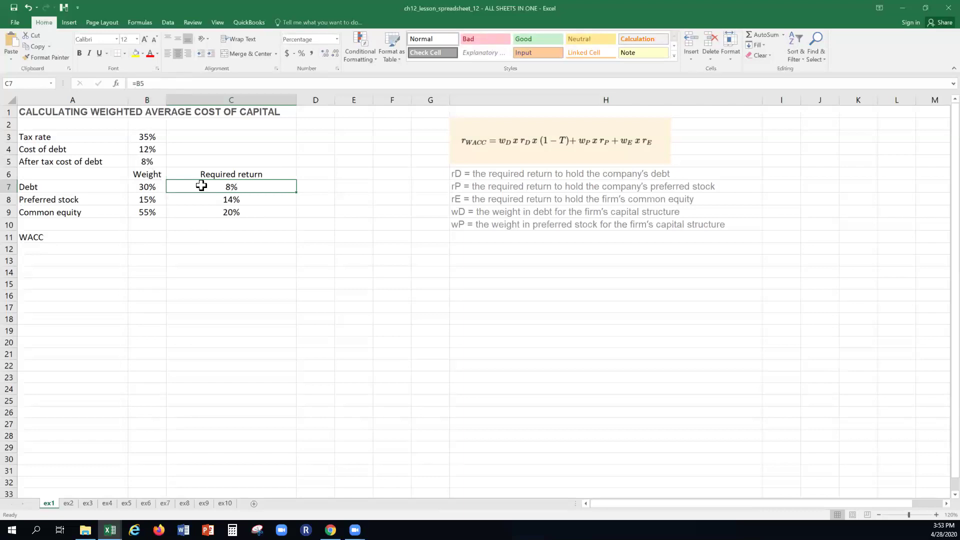
pyautogui.click(235, 200)
pyautogui.click(239, 214)
pyautogui.click(148, 238)
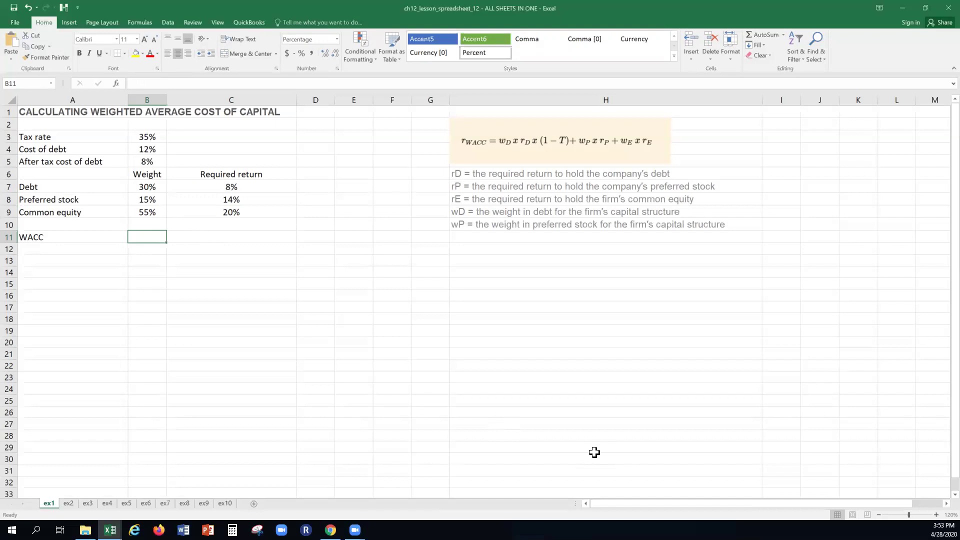
# - Enter =sumproduct(b7:b9,c7:c9) in B11 for a WACC of 15.44%
pyautogui.write('=sumpr')
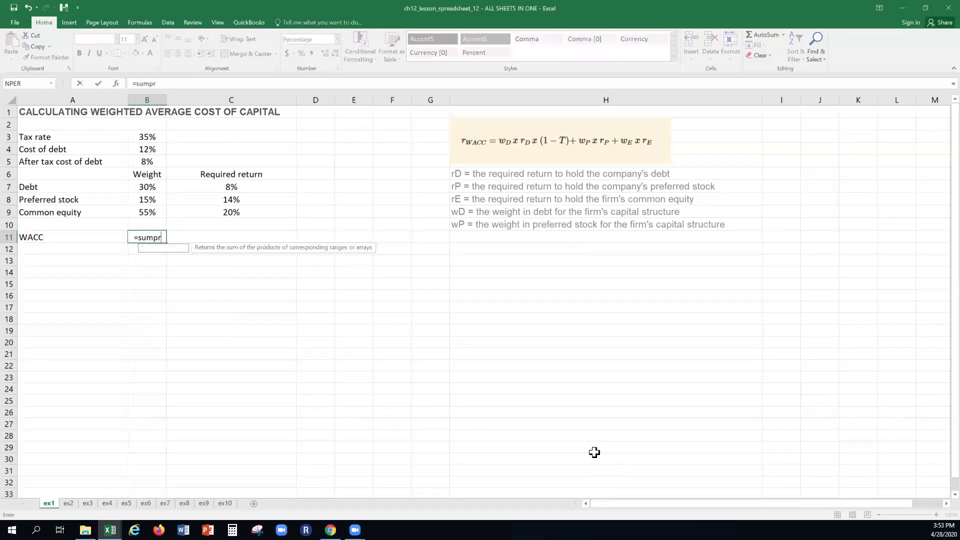
pyautogui.write('oduct(')
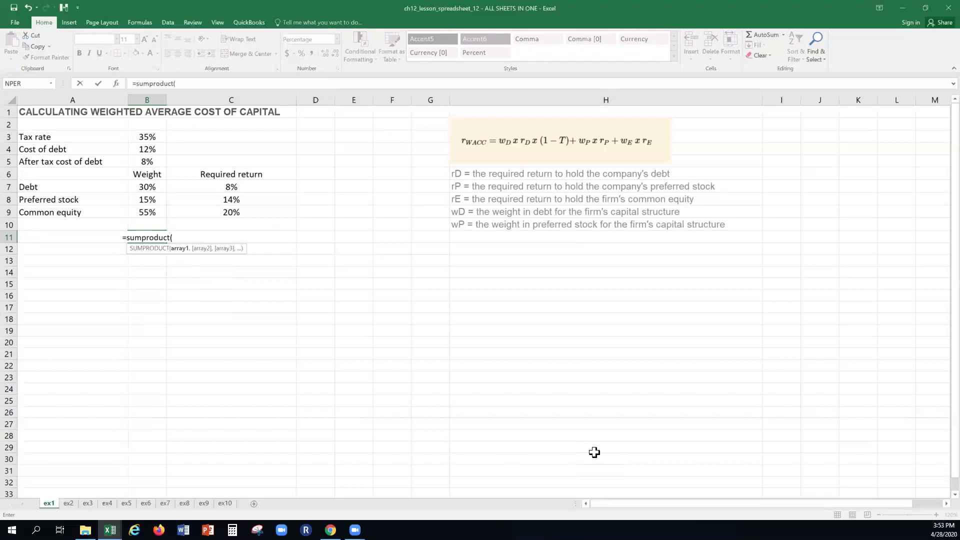
pyautogui.write('b')
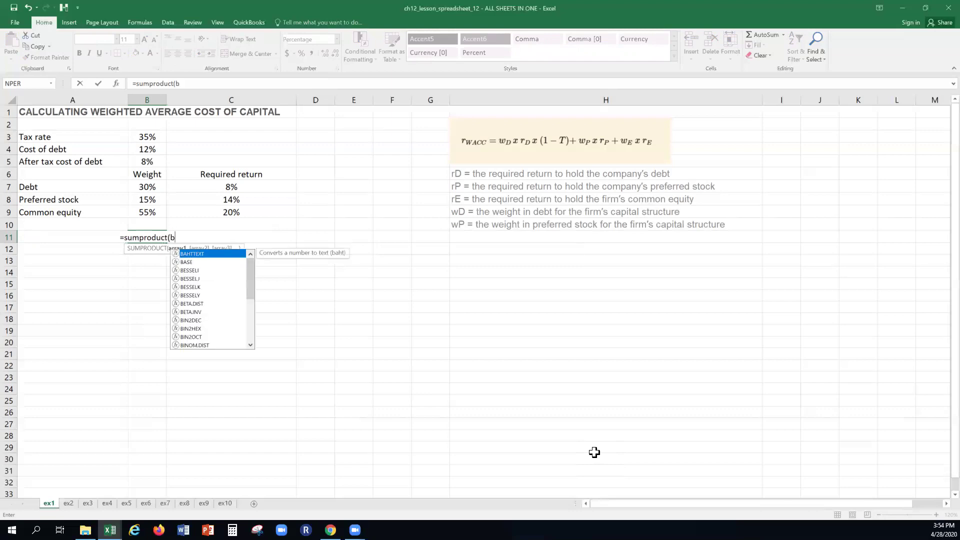
pyautogui.write('7:b9')
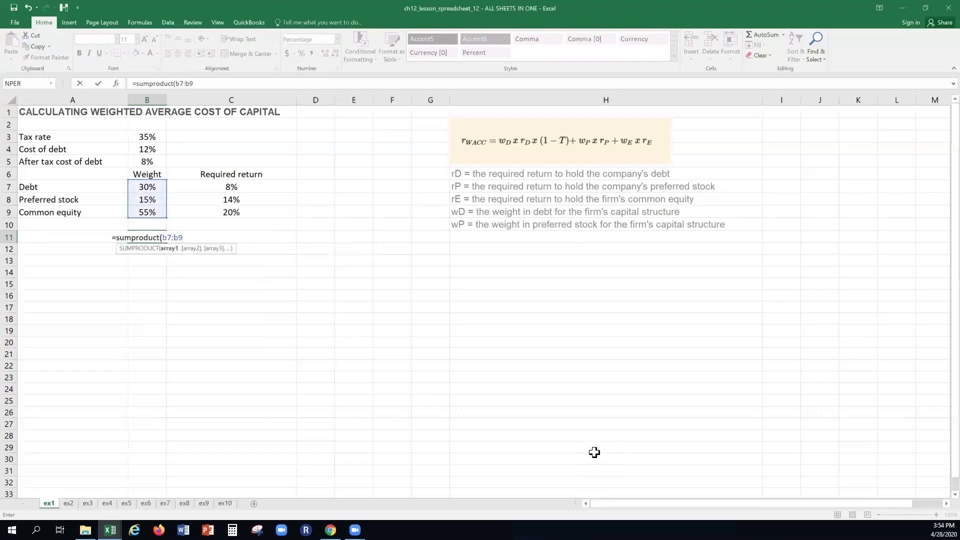
pyautogui.write(',')
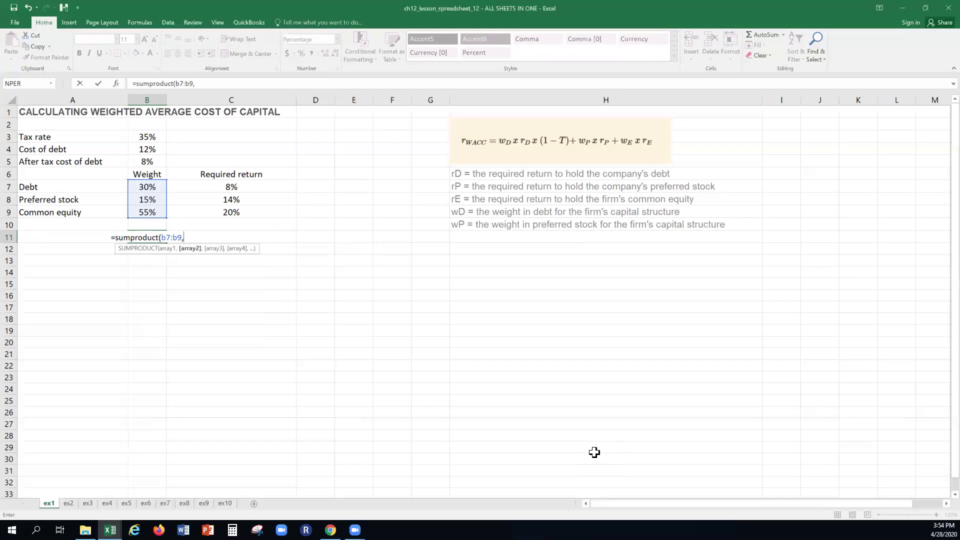
pyautogui.write('c7')
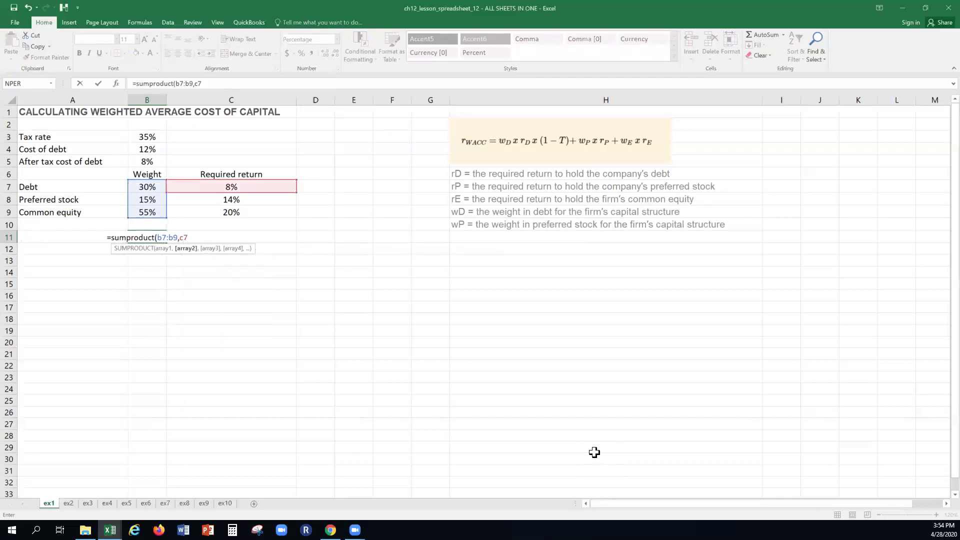
pyautogui.write(':c9)')
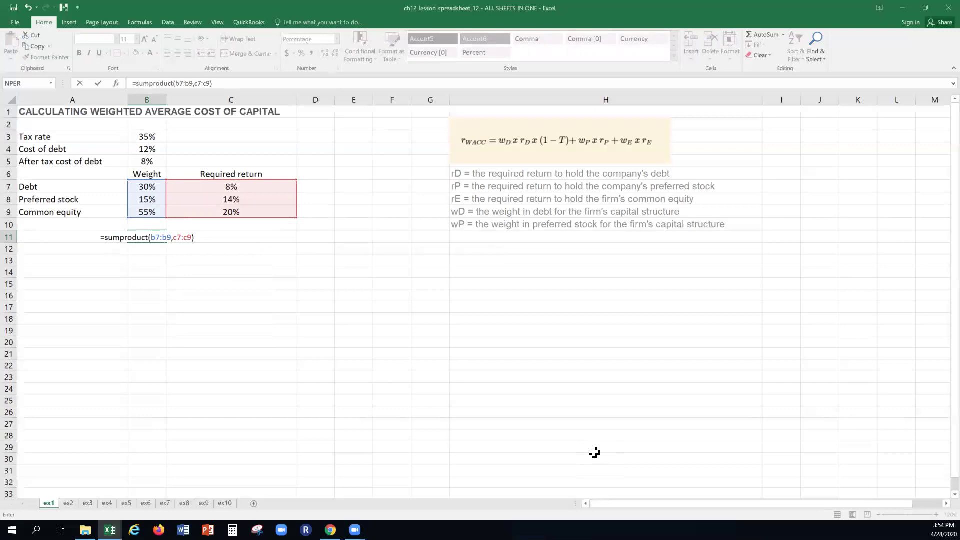
pyautogui.press('Return')
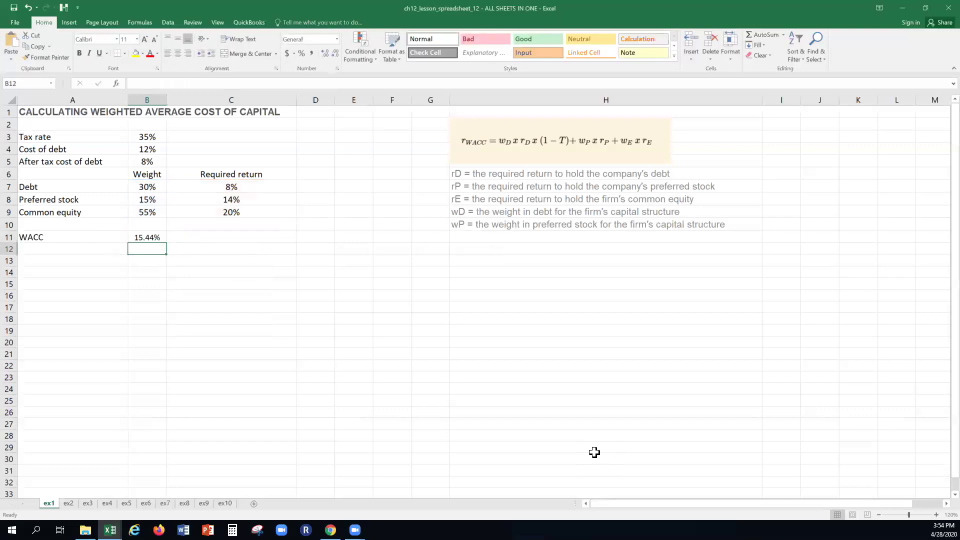
# - Move the selection back up to the WACC result in B11
pyautogui.press('Up')
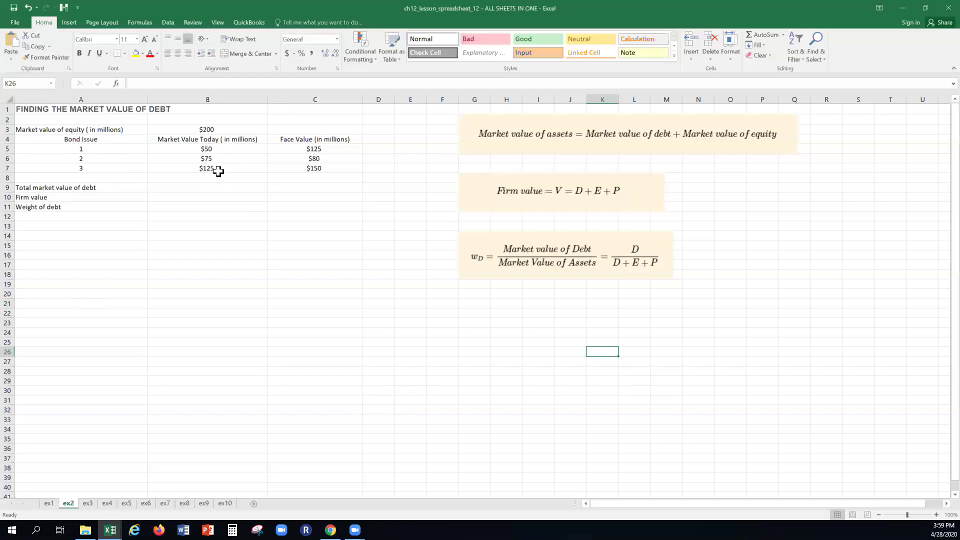
# - Total the bonds' market values with =sum(b5:b7) in B9, giving $250
pyautogui.click(189, 186)
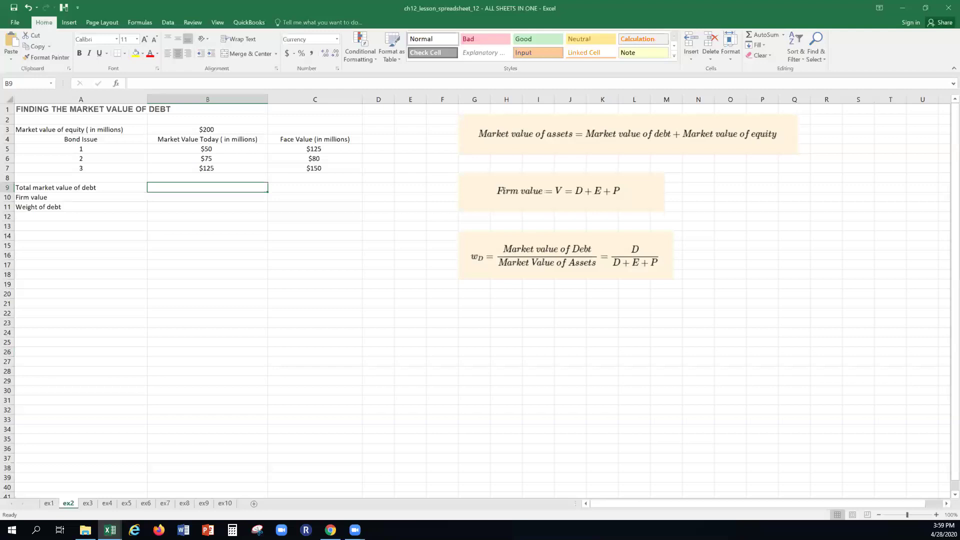
pyautogui.write('=sume')
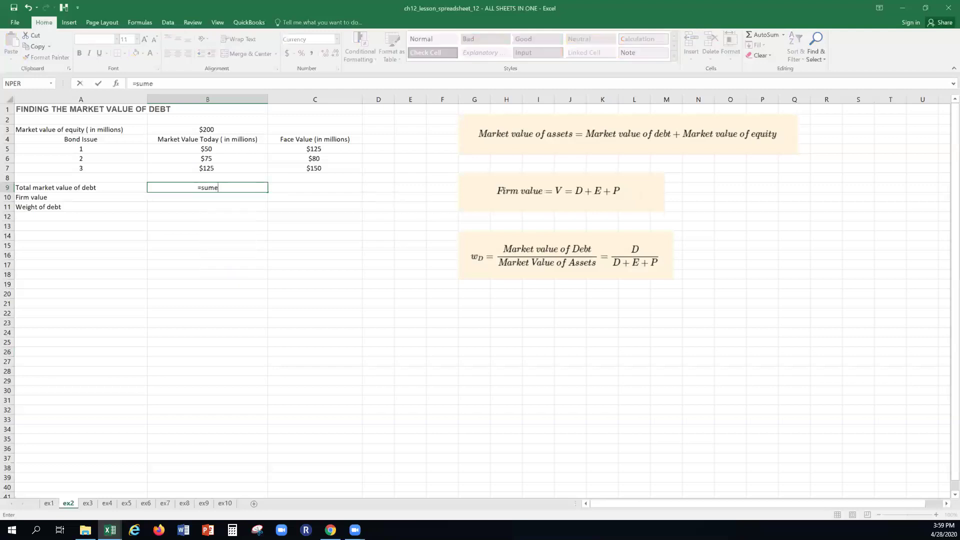
pyautogui.press('BackSpace')
pyautogui.write('(')
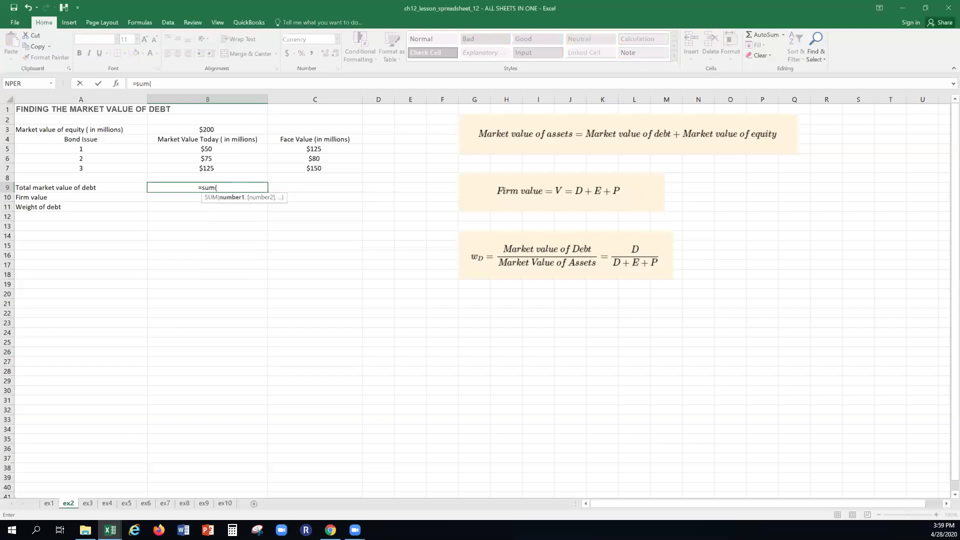
pyautogui.write('b5:')
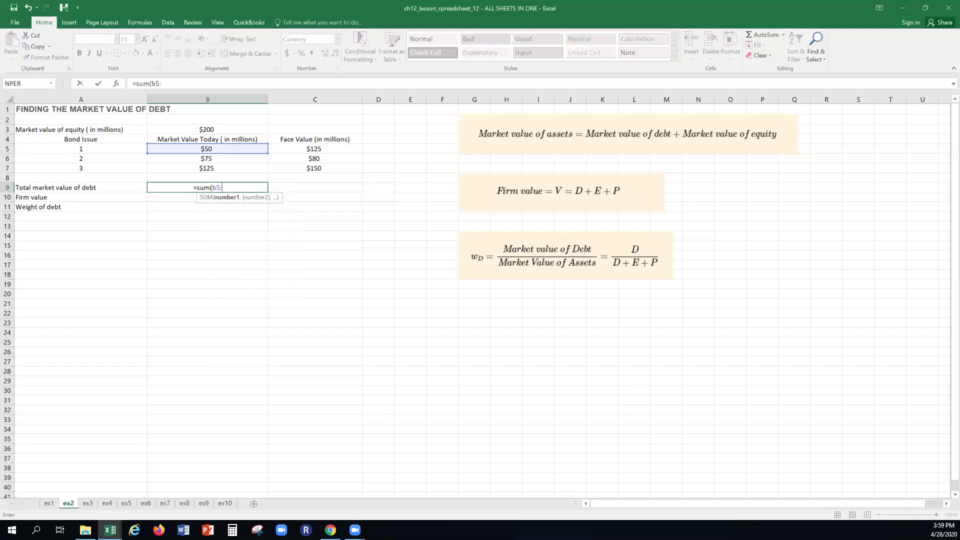
pyautogui.write('b7)')
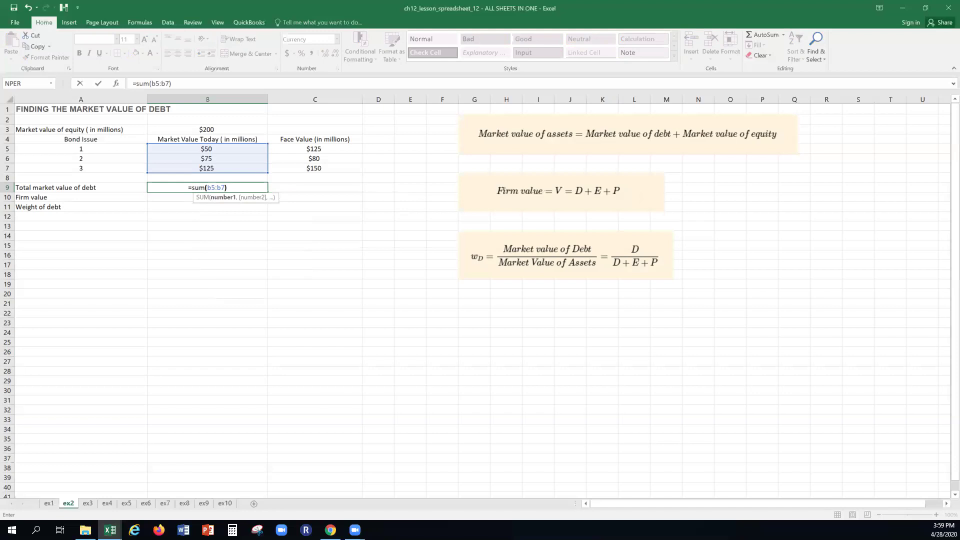
pyautogui.press('Return')
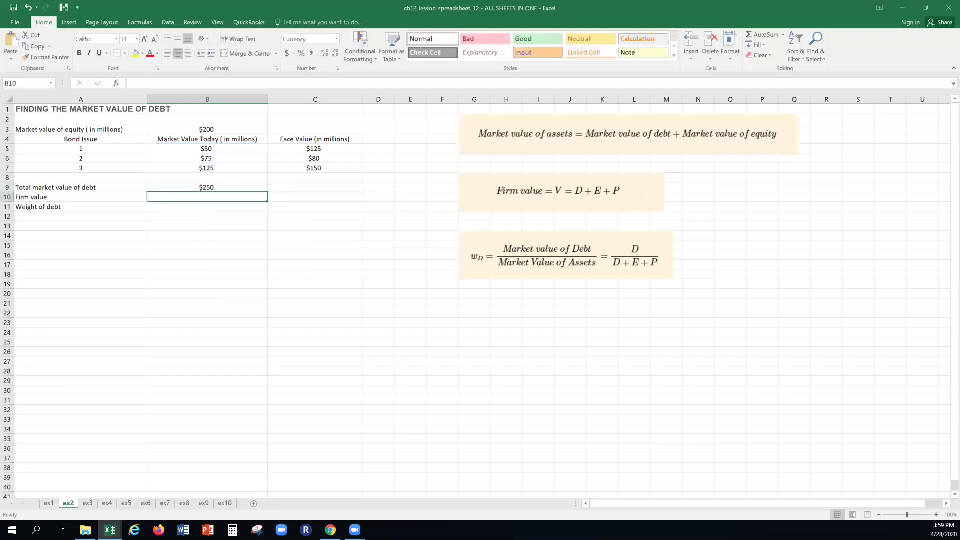
# - Enter =b3+b9 in B10 for firm value $450, accepting Excel's correction
pyautogui.write('=b3')
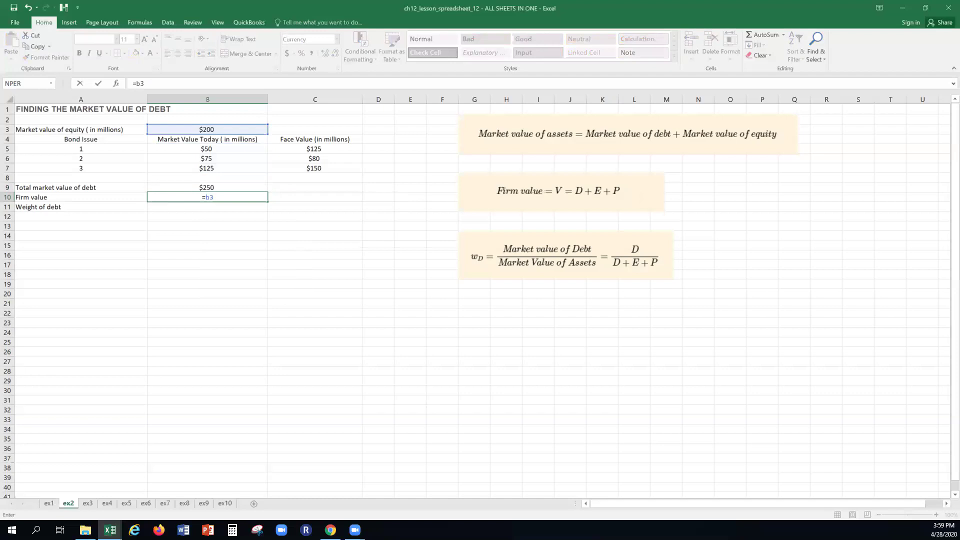
pyautogui.write('+b9)')
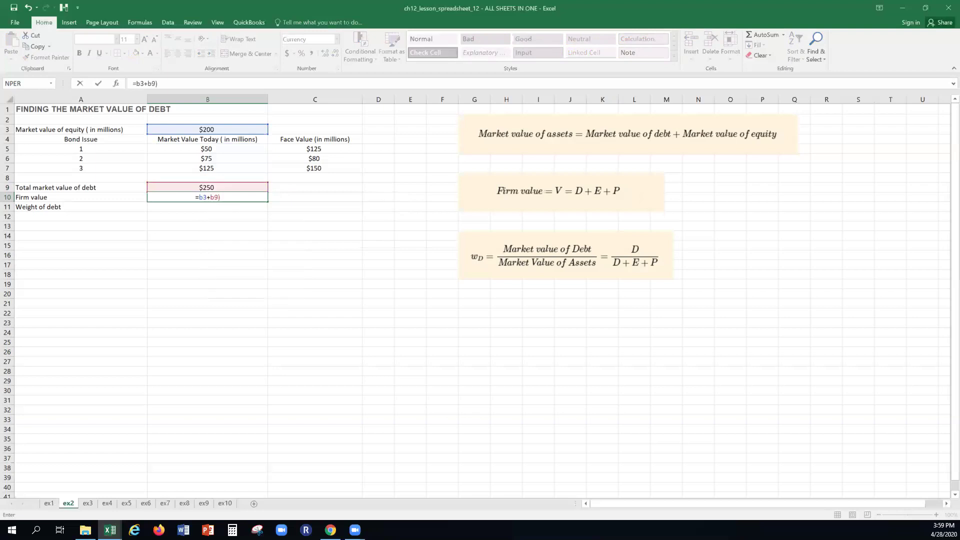
pyautogui.press('Return')
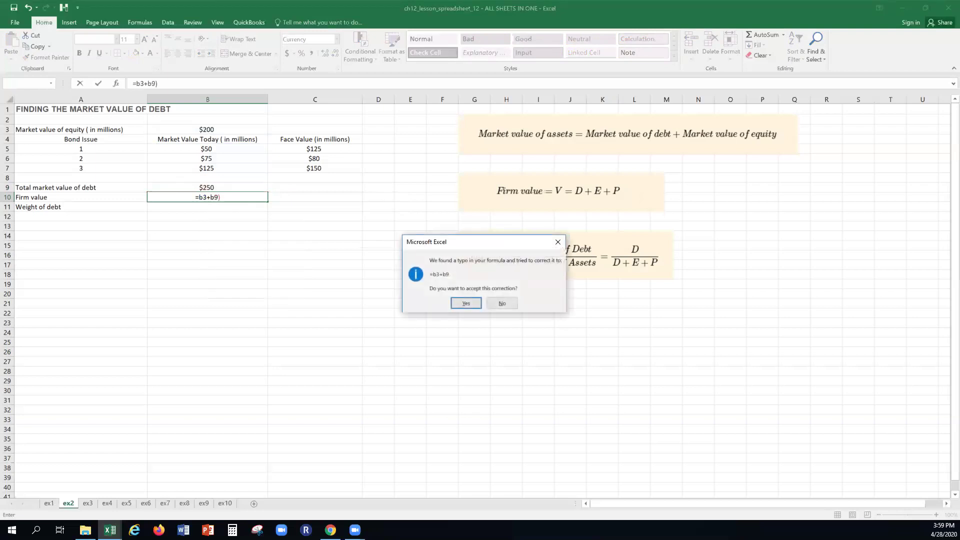
pyautogui.press('Return')
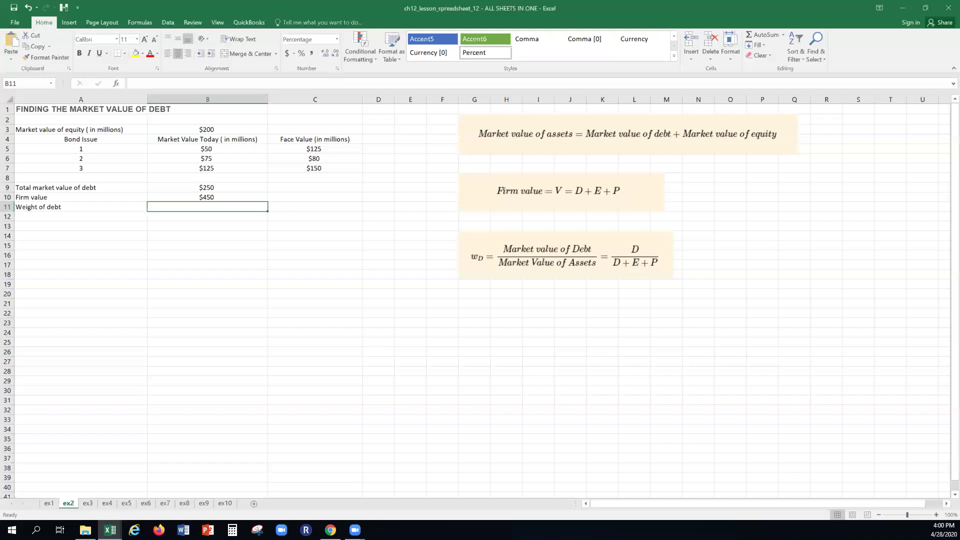
# - Enter =b9/b10 in B11 for a weight of debt of 55.56%
pyautogui.write('=b9/')
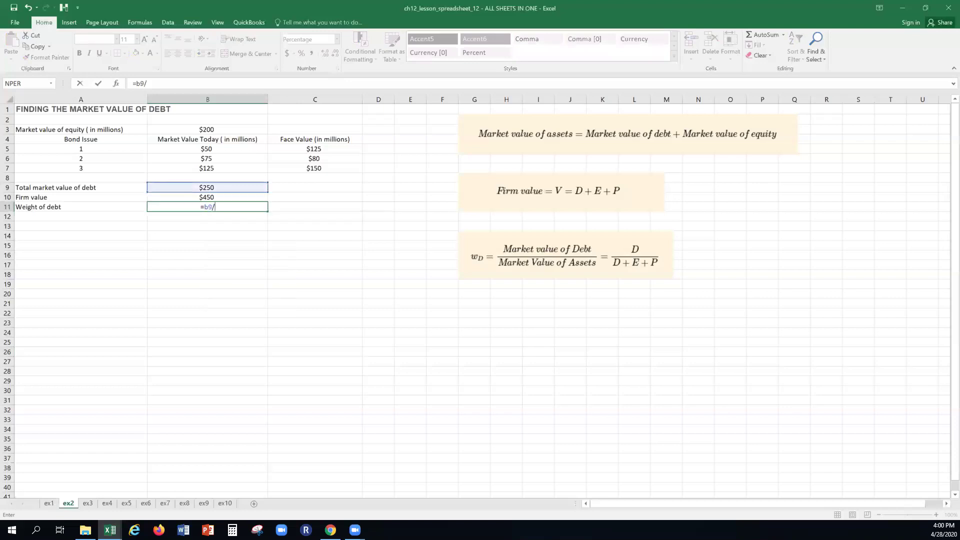
pyautogui.write('b10')
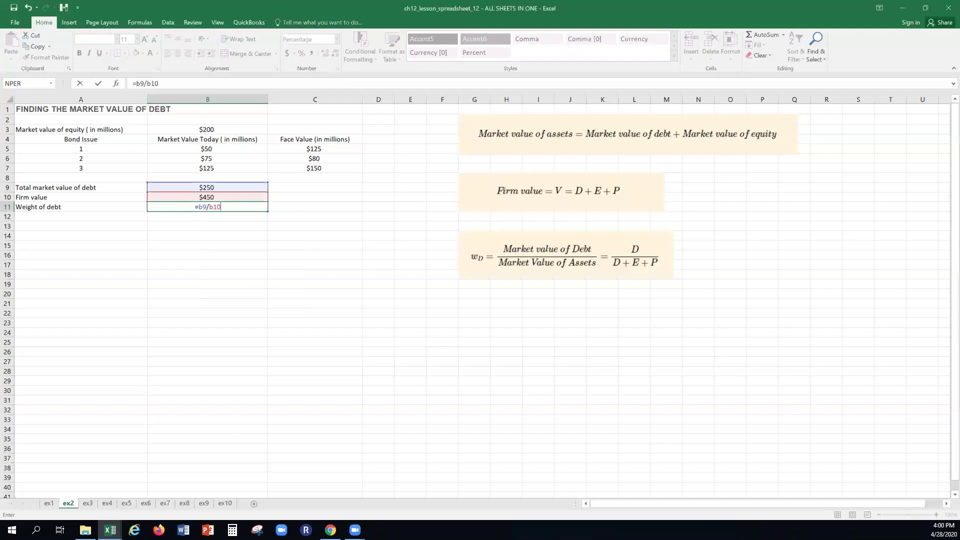
pyautogui.press('Return')
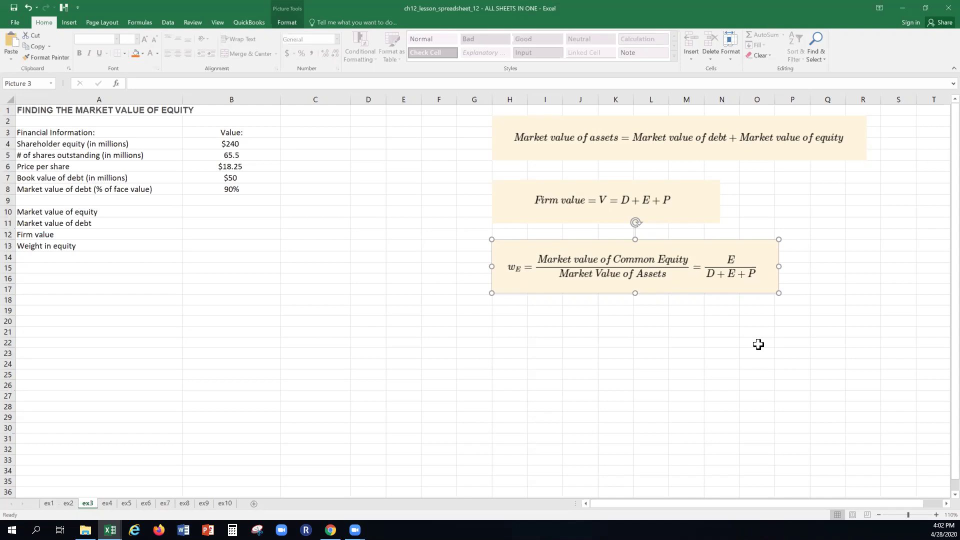
# - Select B10, the market value of equity cell, on the ex3 sheet
pyautogui.click(216, 209)
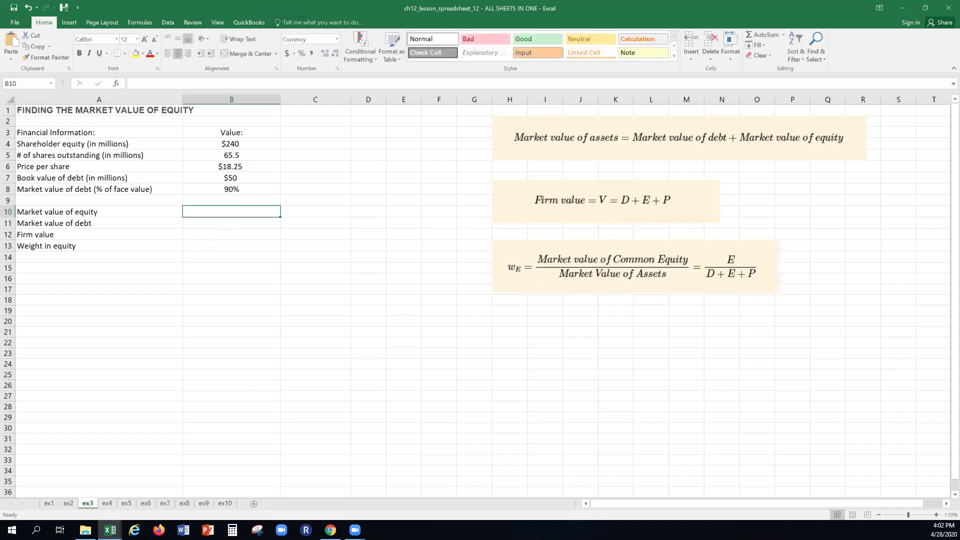
# - Enter =b5*b6 in B10 for a market value of equity of $1,195.38
pyautogui.write('=')
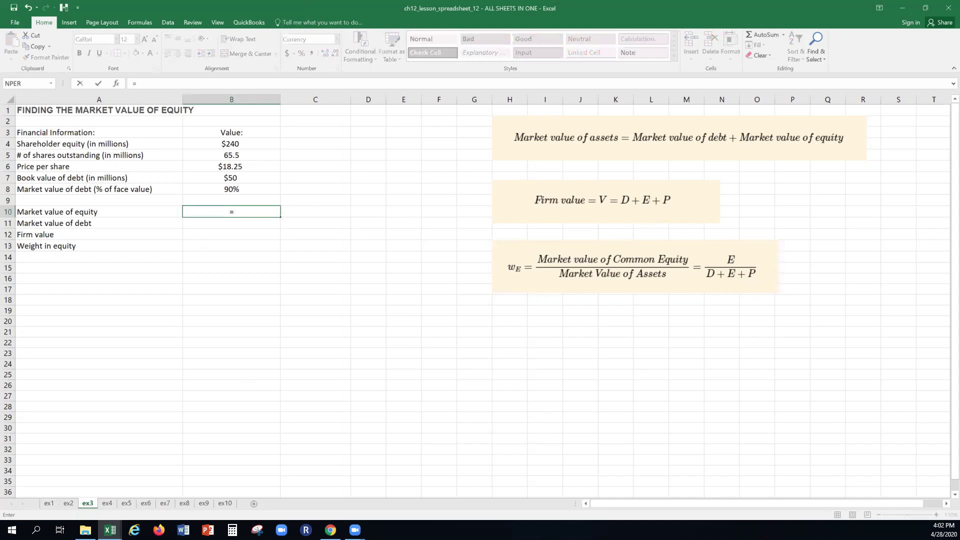
pyautogui.write('b5*b6')
pyautogui.press('Return')
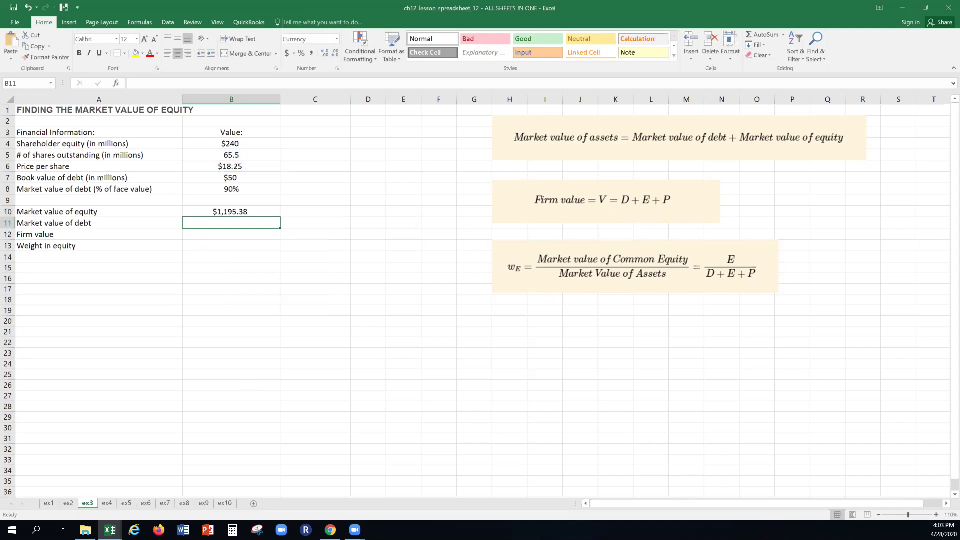
pyautogui.write('=')
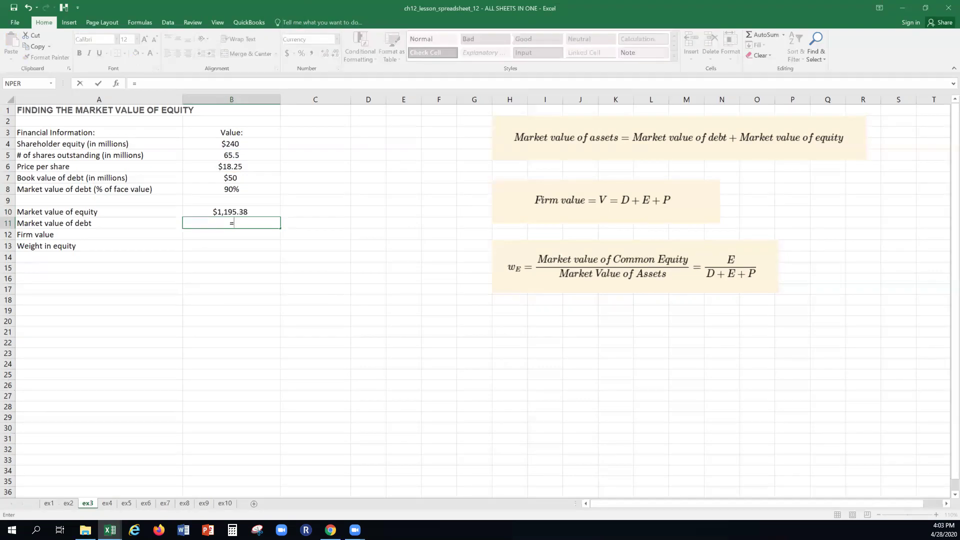
# - Complete =b7*b8 in B11 for a market value of debt of $45
pyautogui.write('b7*')
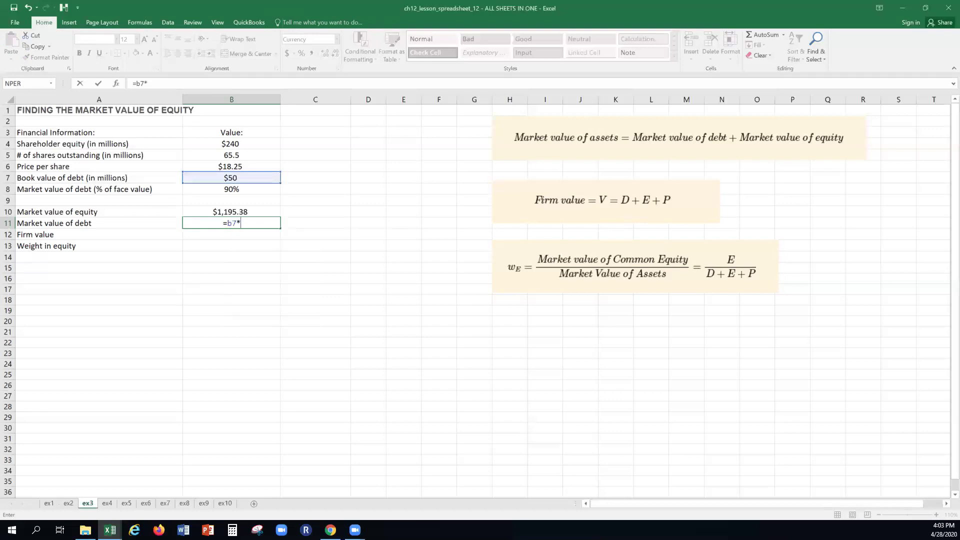
pyautogui.write('b8')
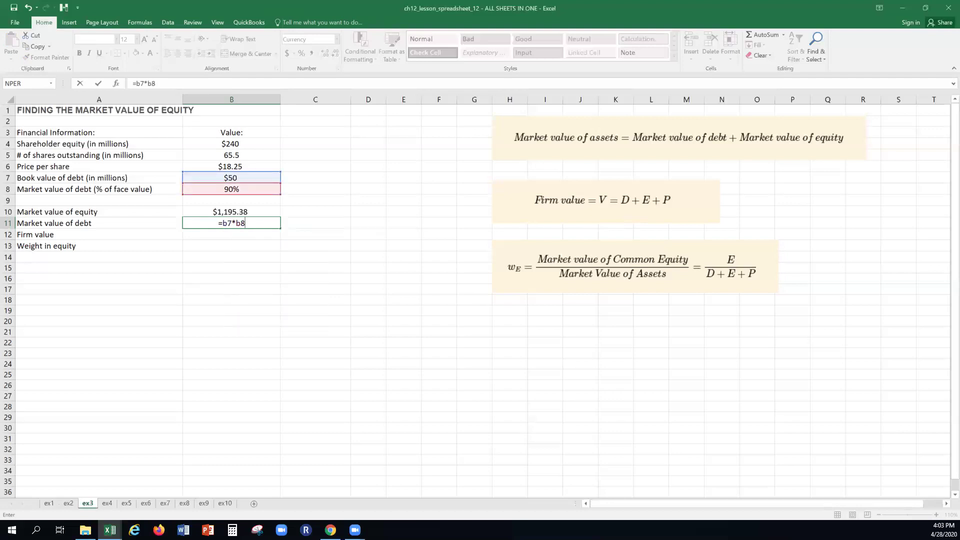
pyautogui.press('Return')
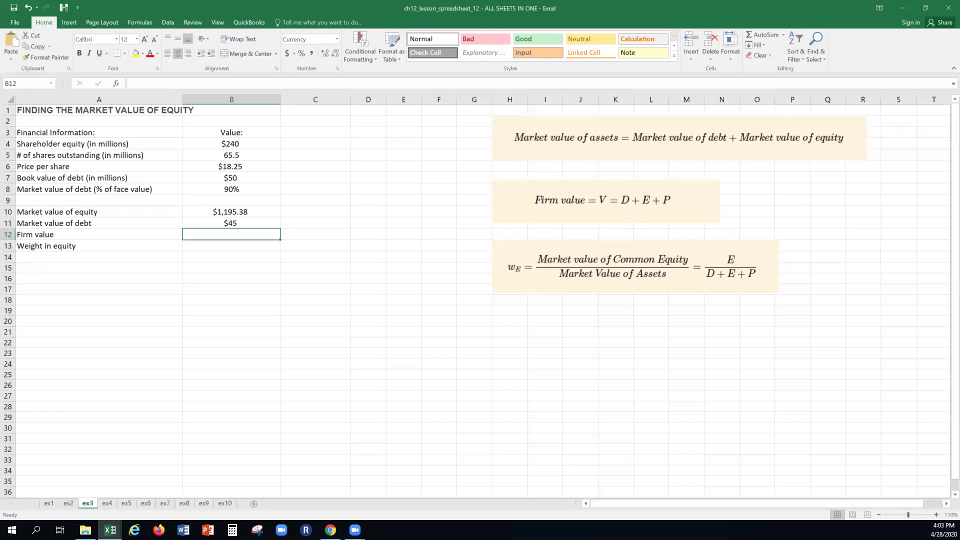
# - Enter =sum(b10:b11) for firm value $1,240.38, then type =b10/b12 for equity weight
pyautogui.write('=')
pyautogui.press('BackSpace')
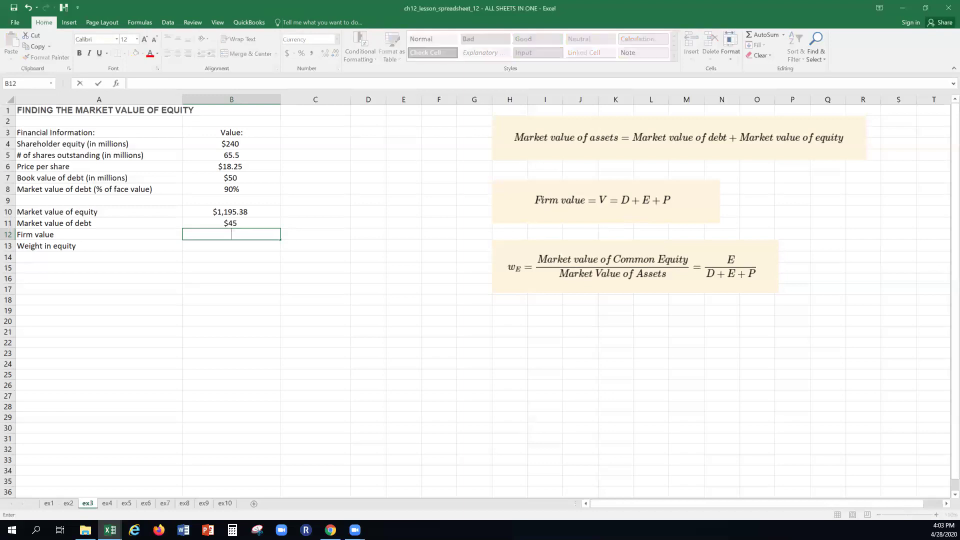
pyautogui.write('=sum(')
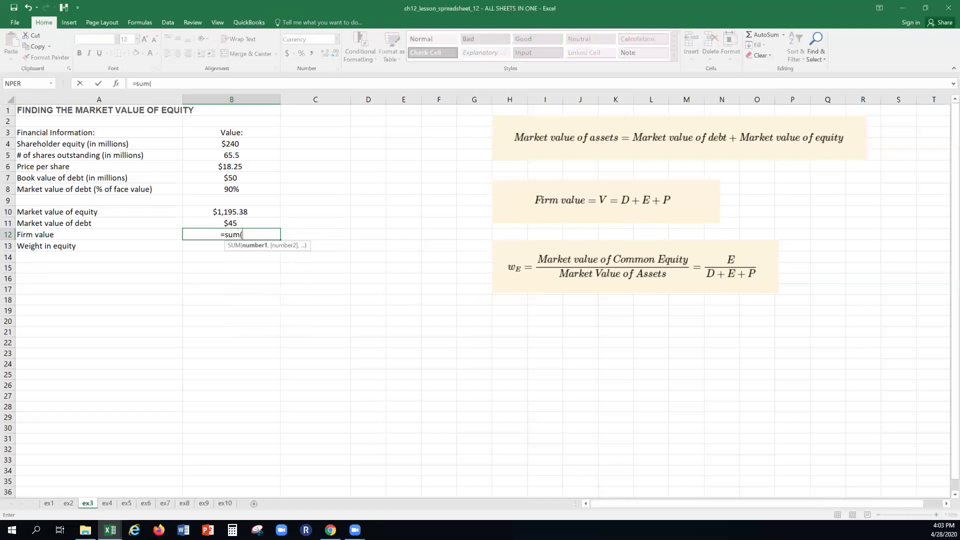
pyautogui.write('b10')
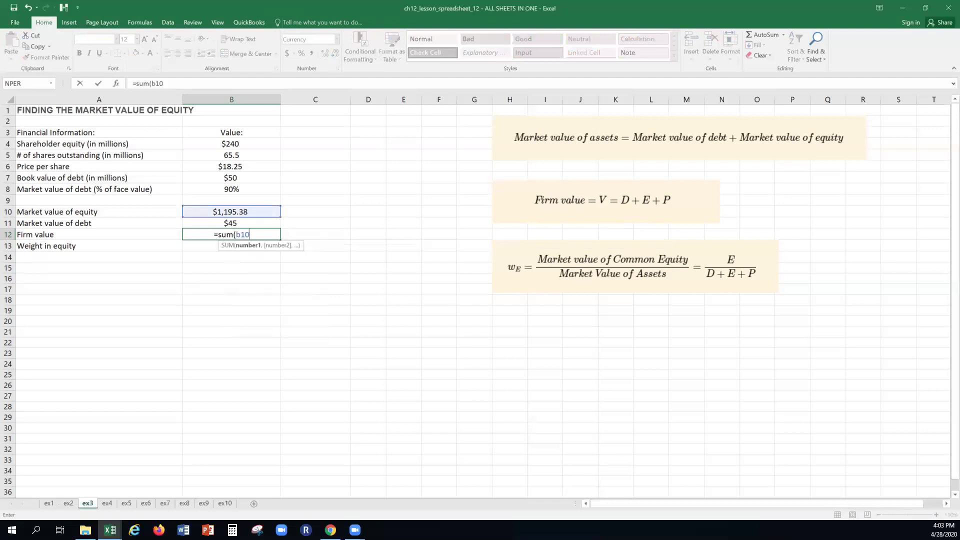
pyautogui.write(':b11)')
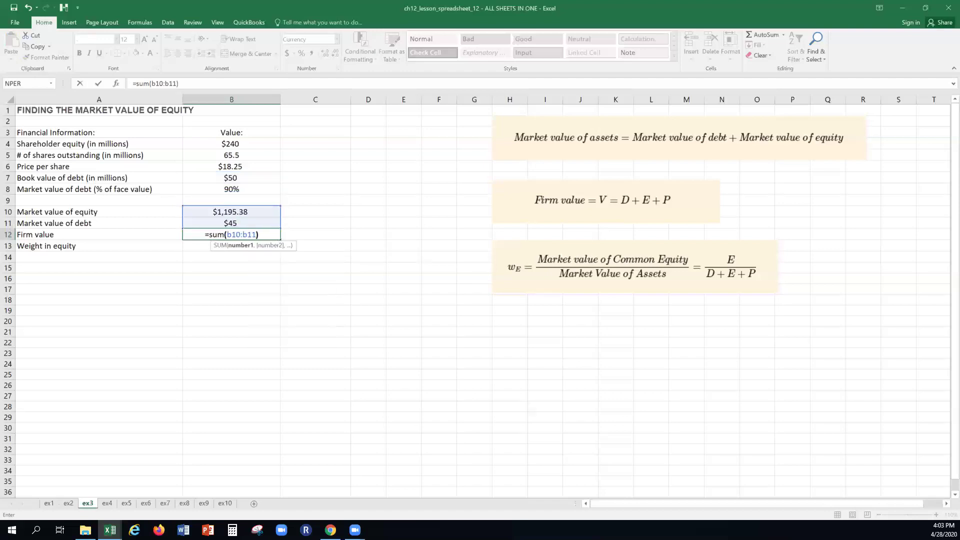
pyautogui.press('Return')
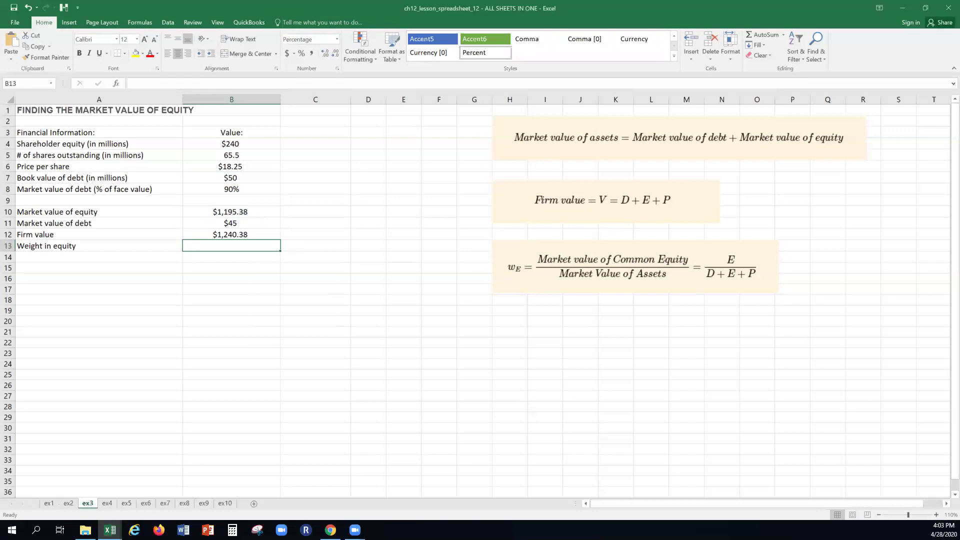
pyautogui.write('=b10')
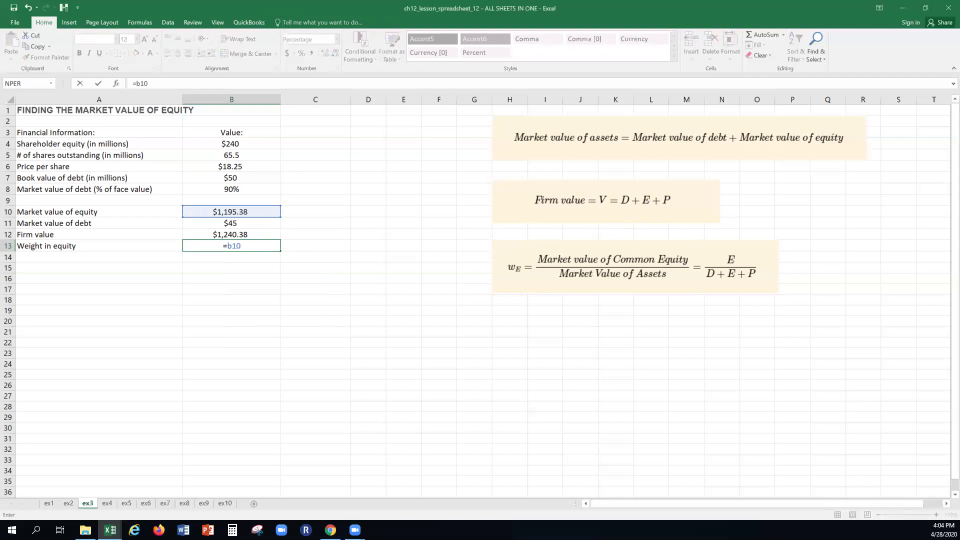
pyautogui.write('/b12')
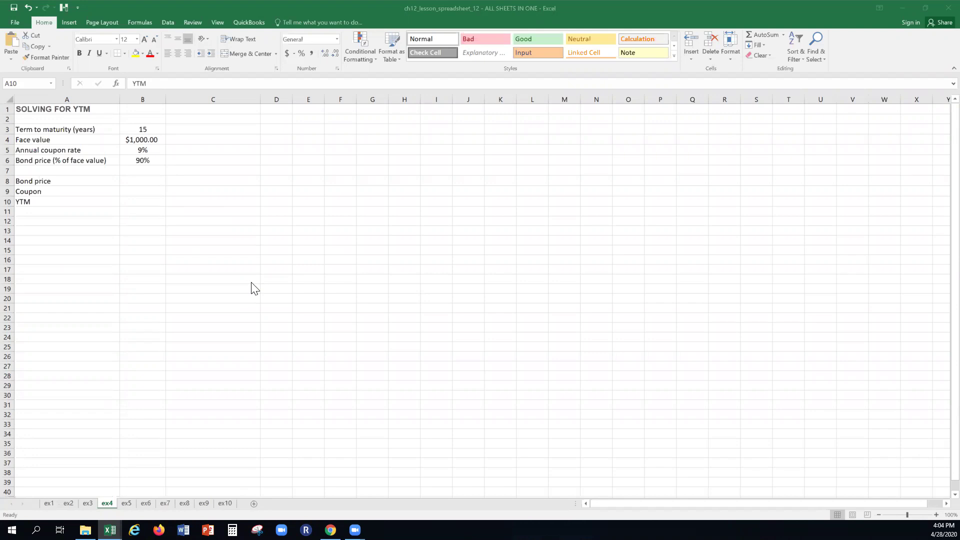
# - Enter =b6*b4 in B8 for bond price $900.00 and =b5*b4 in B9 for coupon $90.00
pyautogui.click(141, 181)
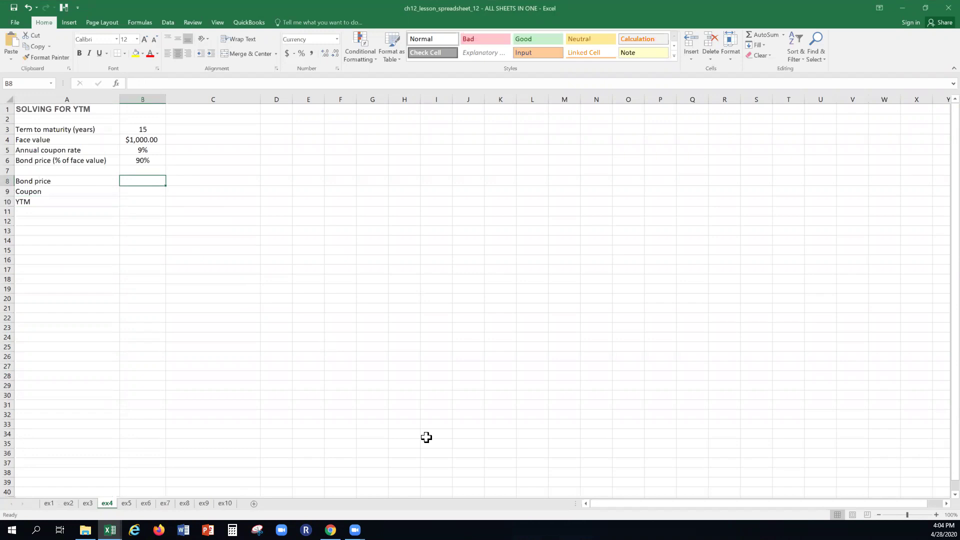
pyautogui.write('=')
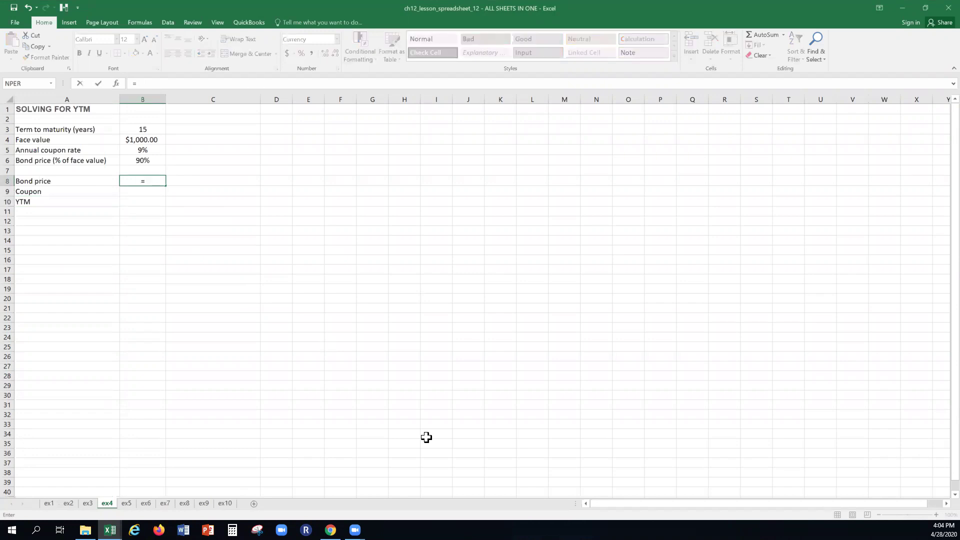
pyautogui.write('b6')
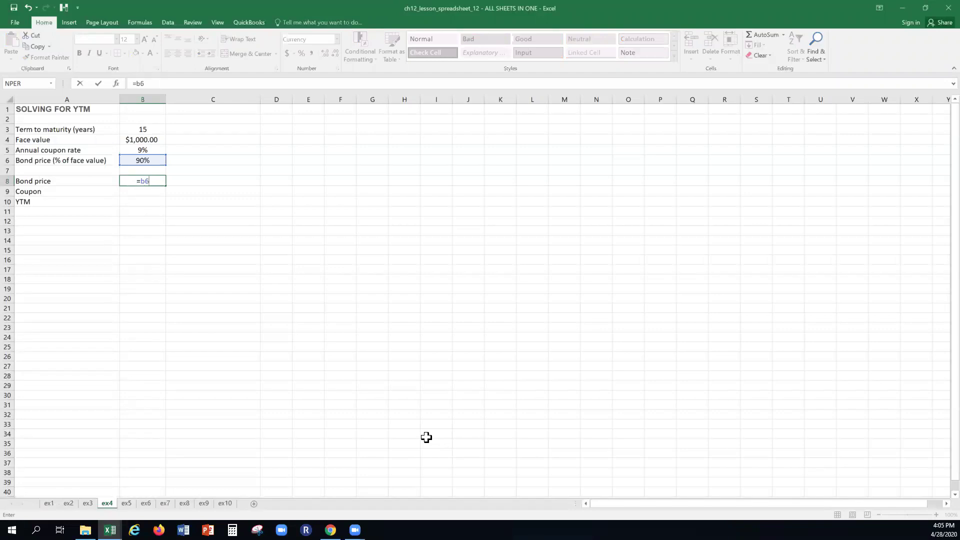
pyautogui.write('*b4')
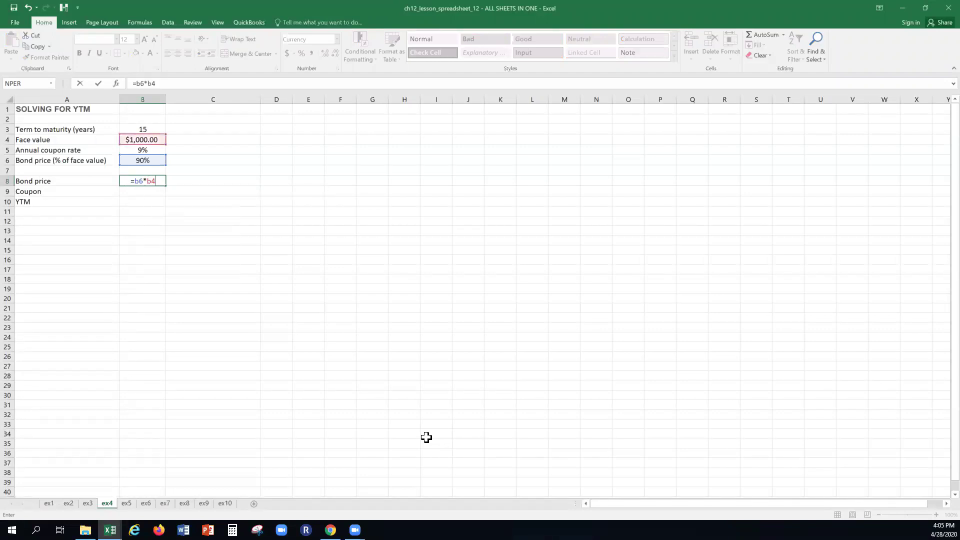
pyautogui.press('Return')
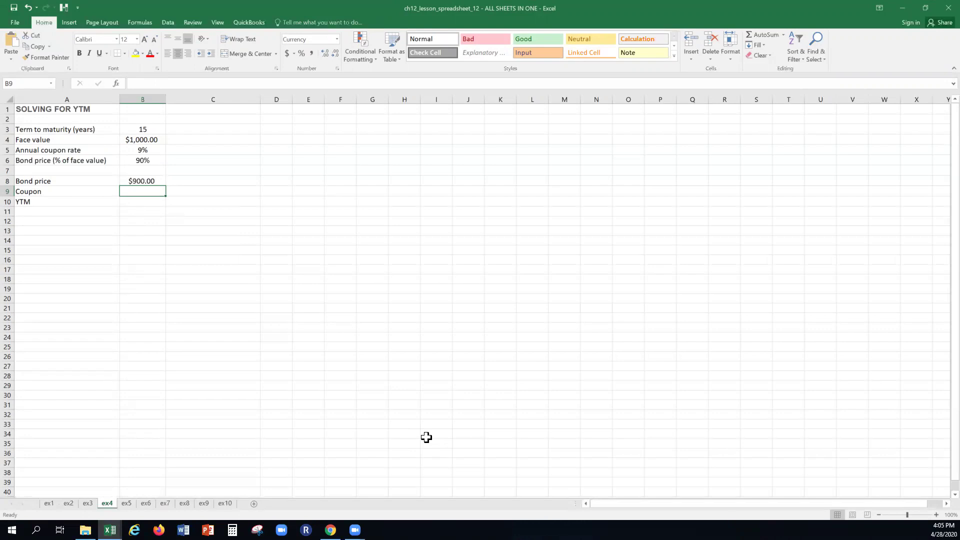
pyautogui.write('=')
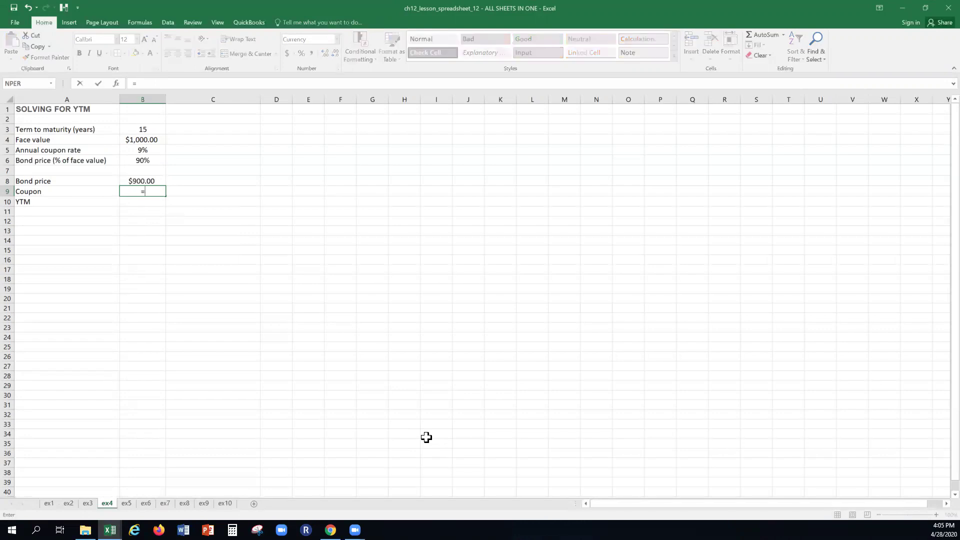
pyautogui.write('b5*')
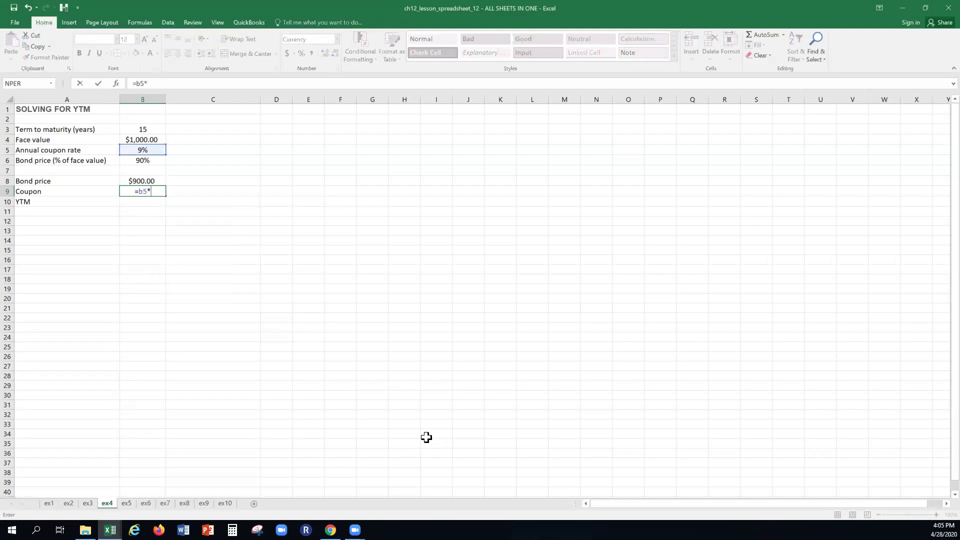
pyautogui.write('b4')
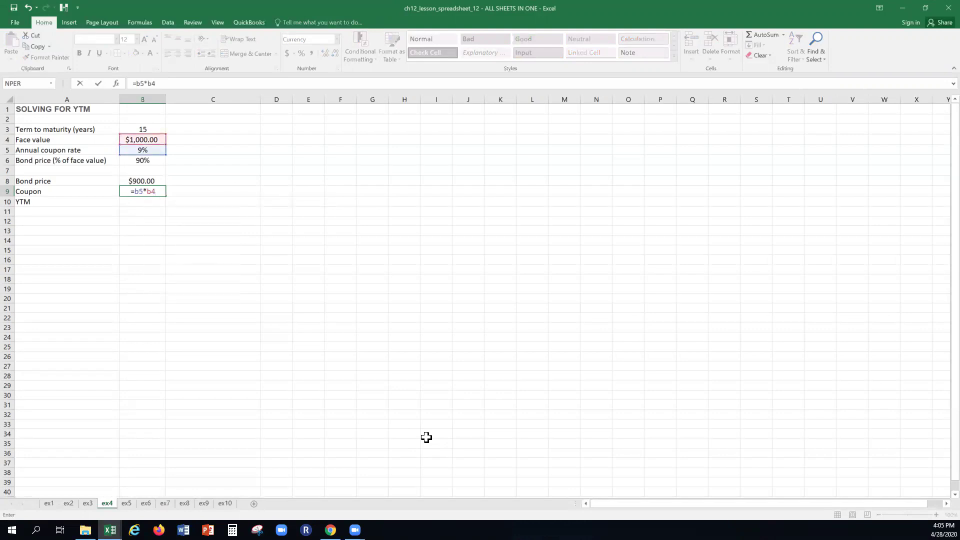
pyautogui.press('Return')
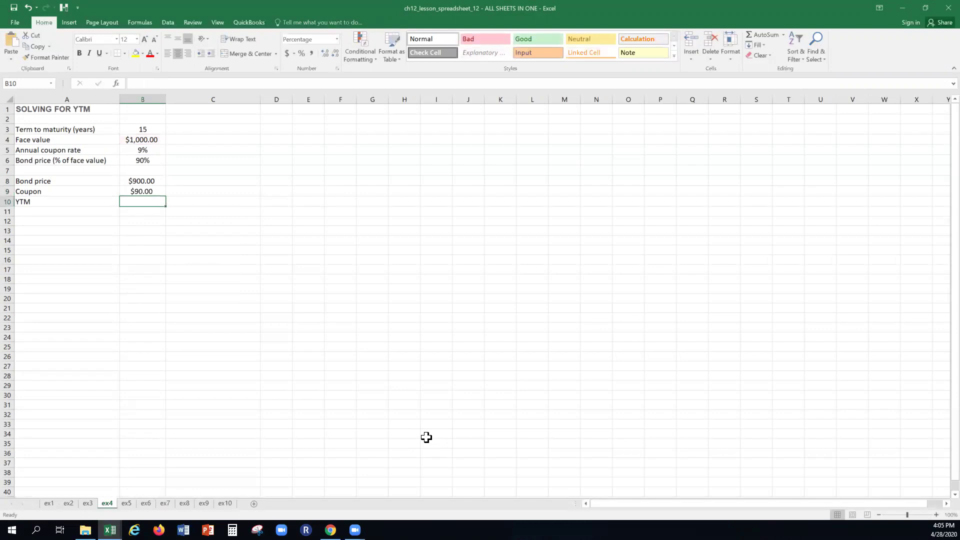
# - Compute the bond's YTM in B10 as =RATE(B3,B9,-B8,B4), giving 10.34%
pyautogui.write('=rate')
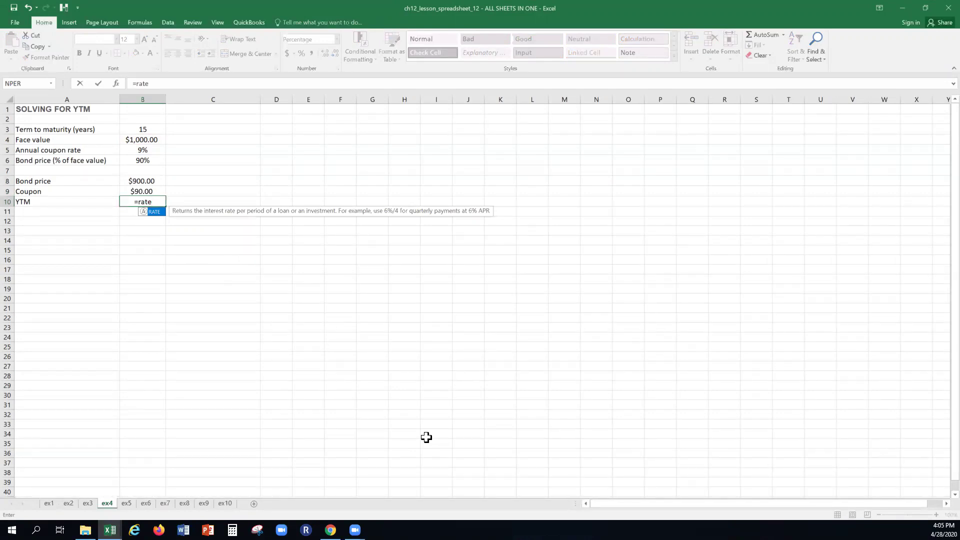
pyautogui.write('(')
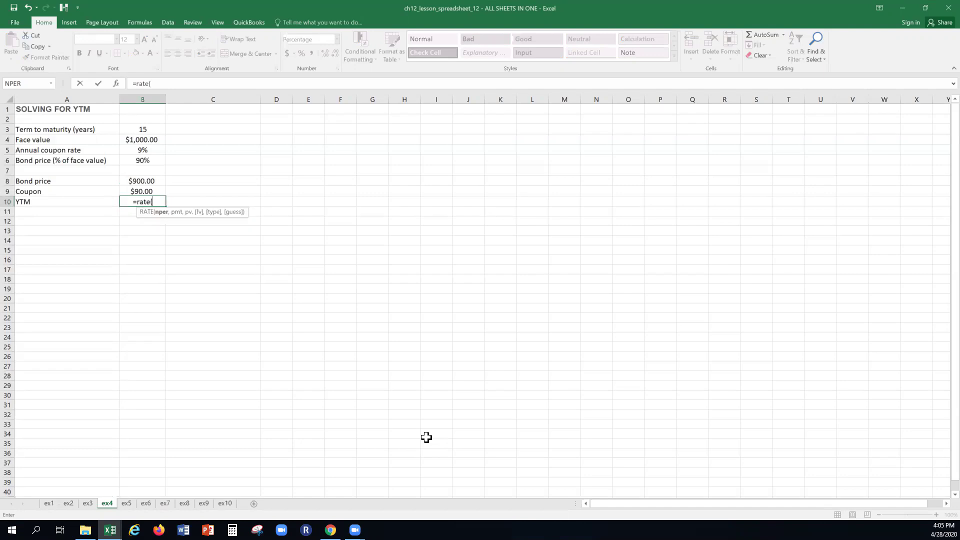
pyautogui.write('b3')
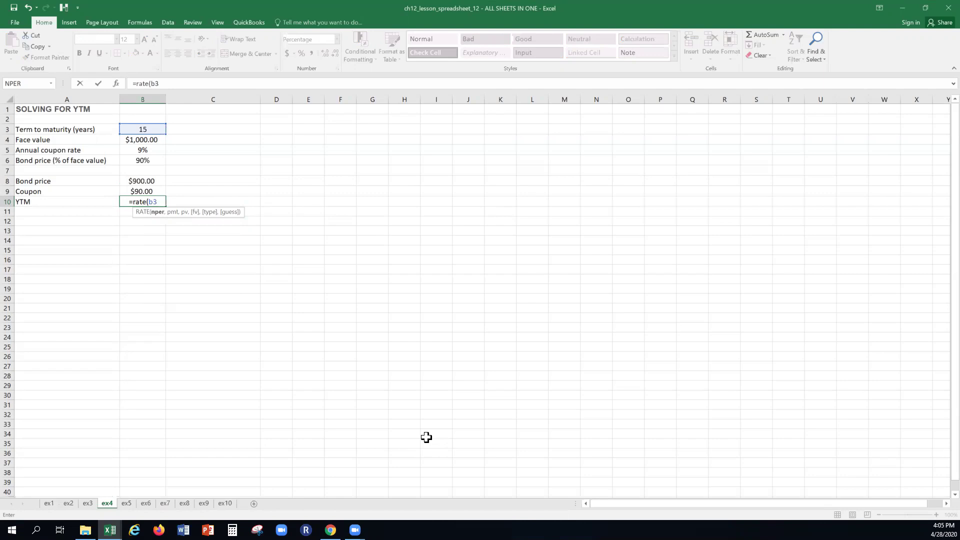
pyautogui.write(',')
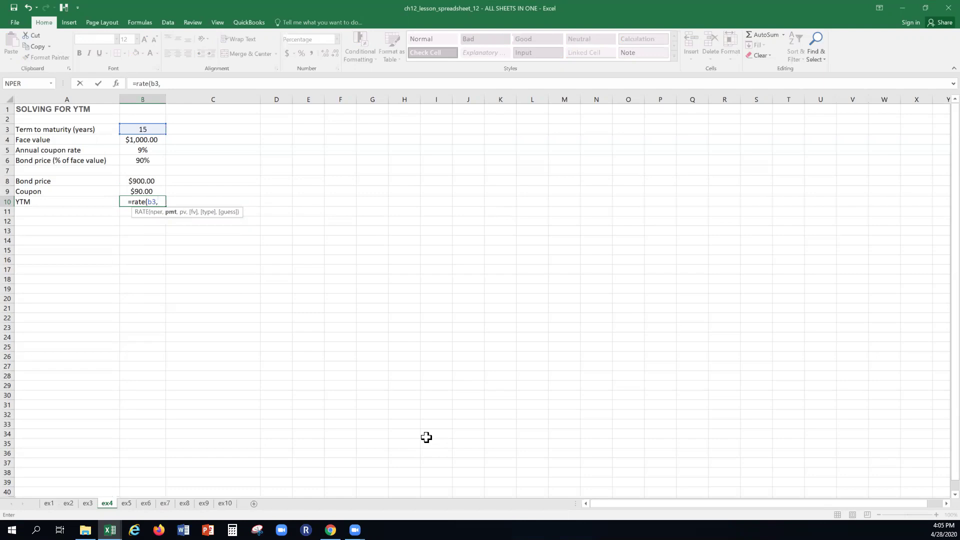
pyautogui.write('b9')
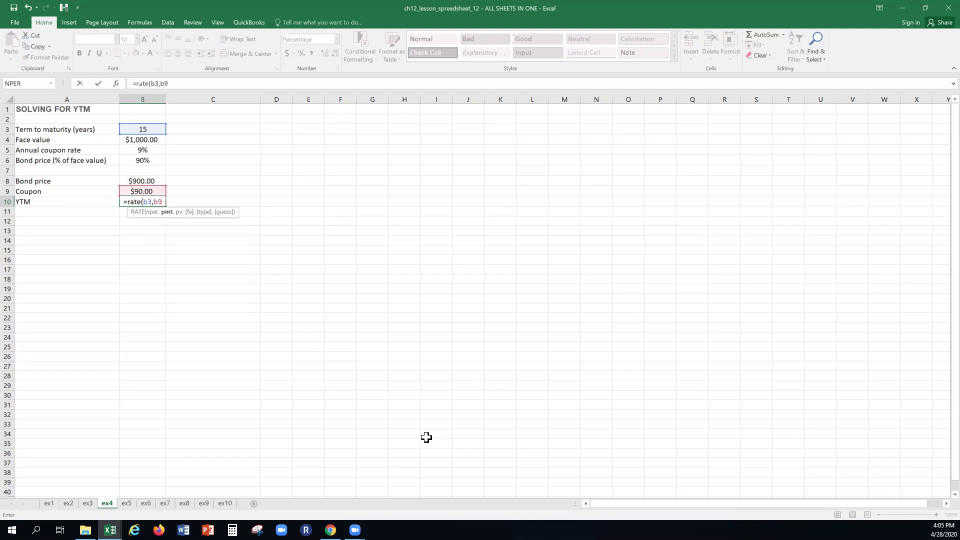
pyautogui.write(',')
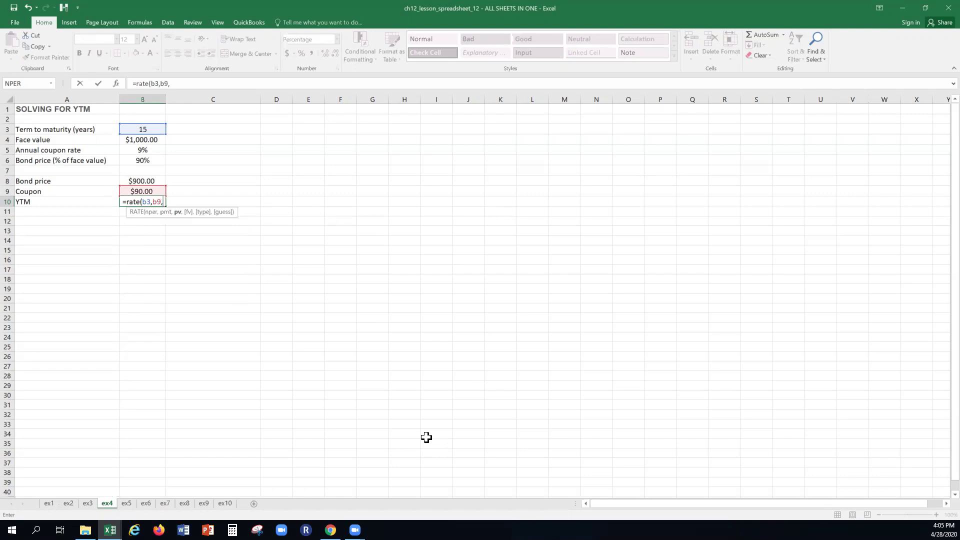
pyautogui.write('-b8')
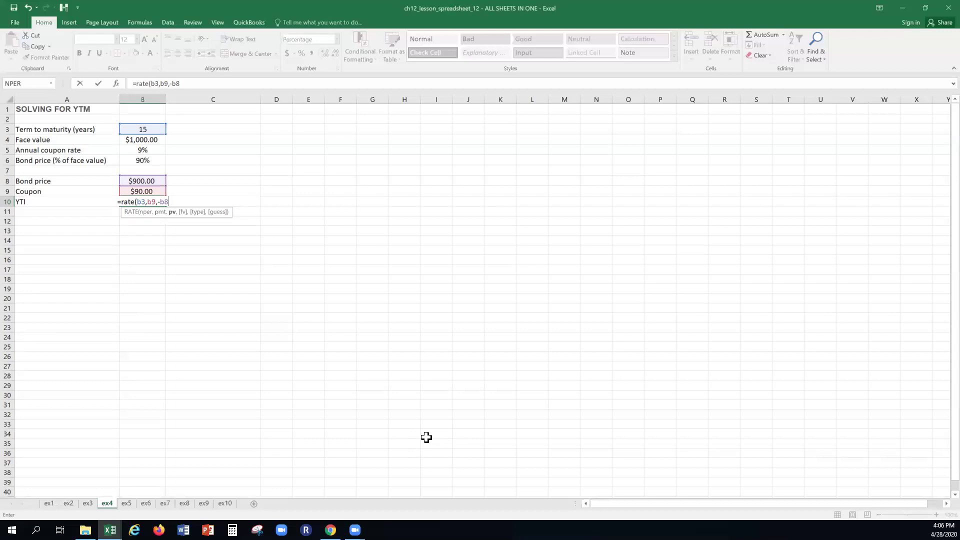
pyautogui.write(',')
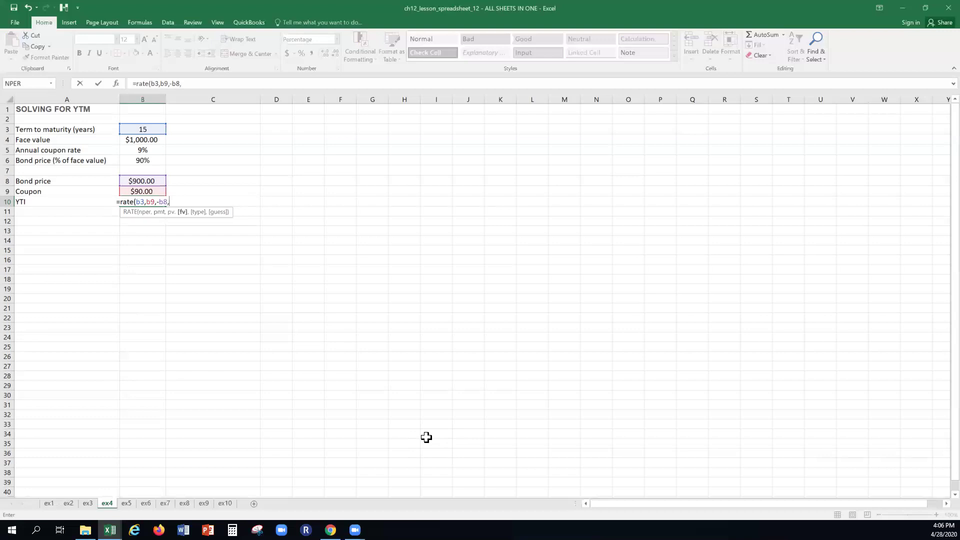
pyautogui.write('b')
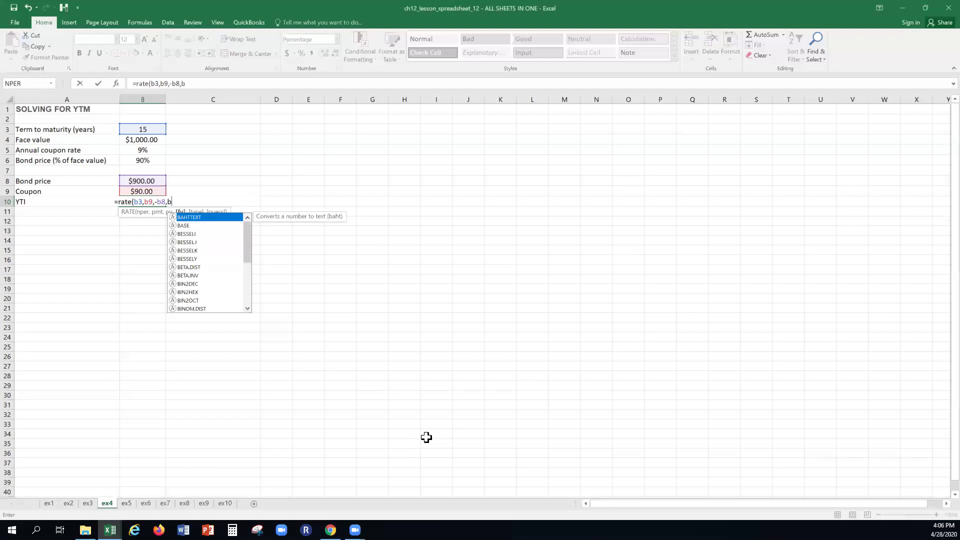
pyautogui.write('4)')
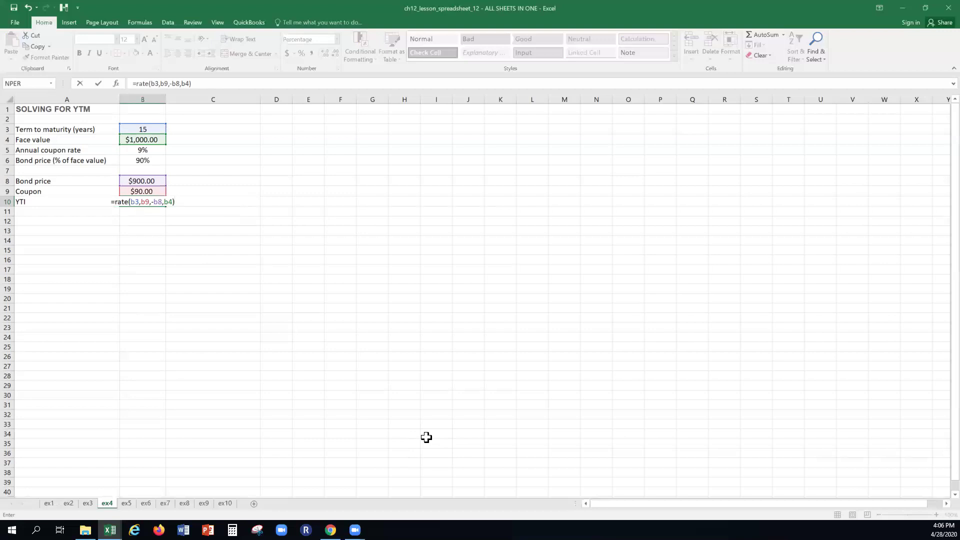
pyautogui.press('Return')
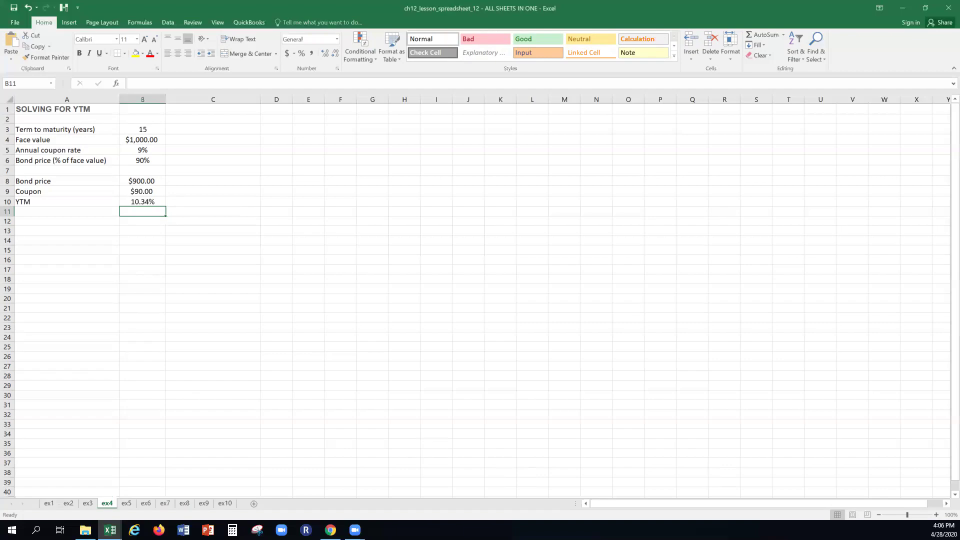
pyautogui.hotkey('ctrl', 'pagedown')
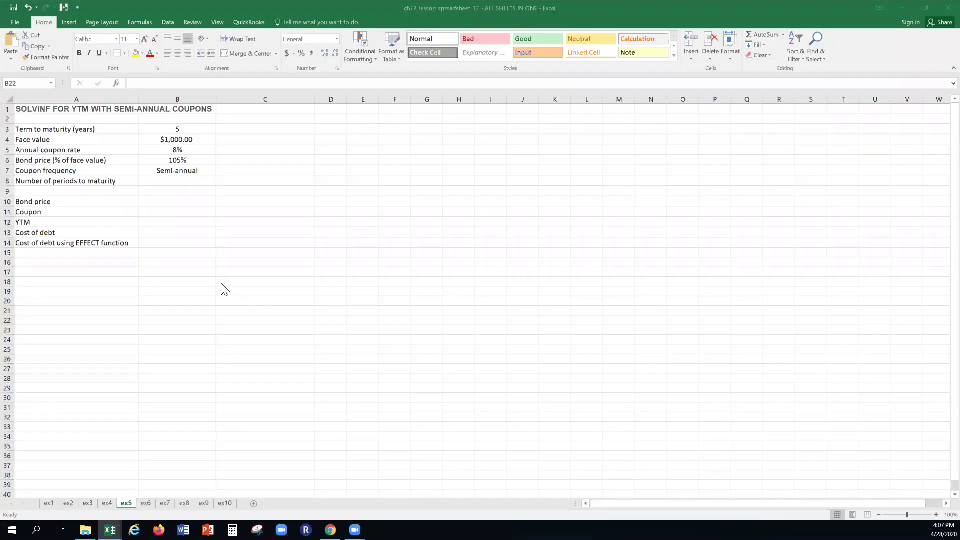
# - Enter =B3*2 in B8 for 10 semi-annual periods to maturity
pyautogui.click(161, 201)
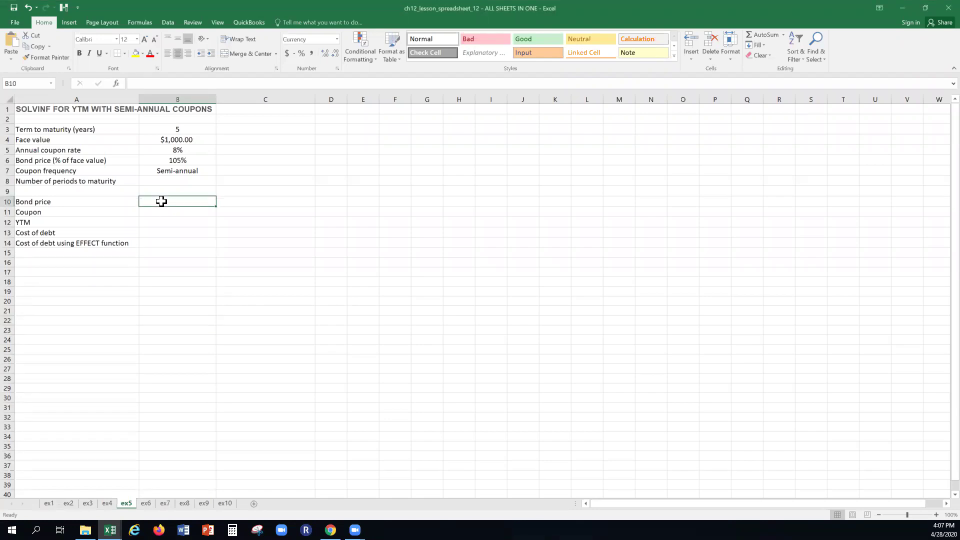
pyautogui.click(181, 180)
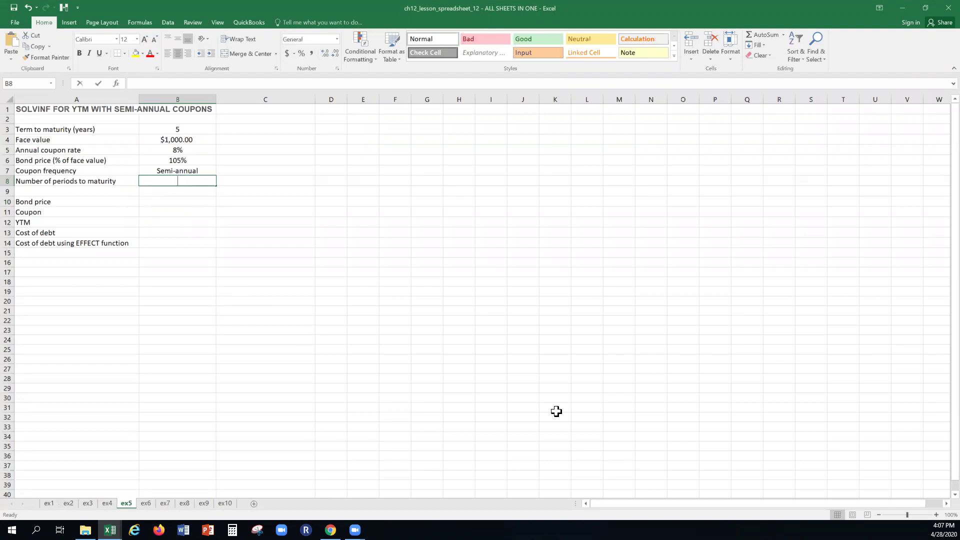
pyautogui.write('=b')
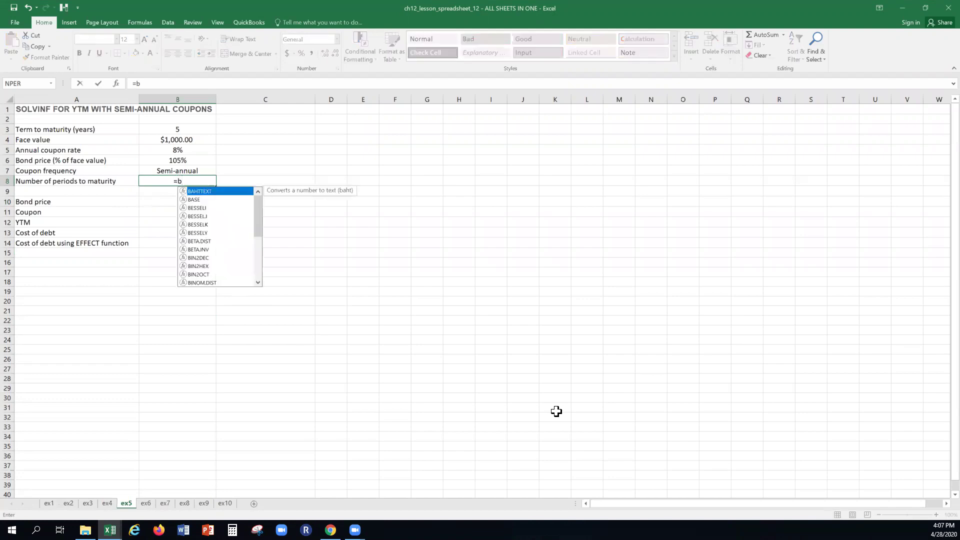
pyautogui.write('3*2')
pyautogui.press('Return')
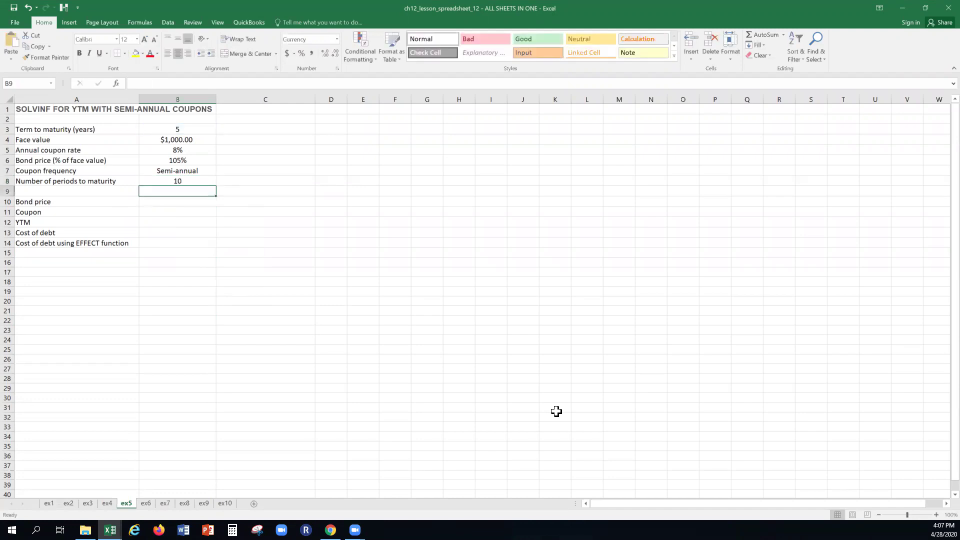
# - Calculate the bond price in B10 as =B4*B6, giving $1,050.00
pyautogui.press('Down')
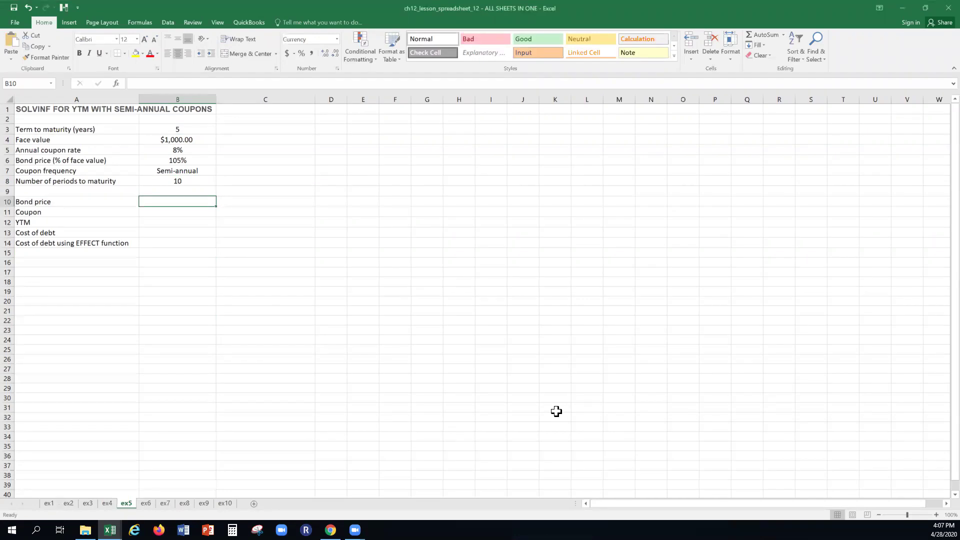
pyautogui.write('=b4*')
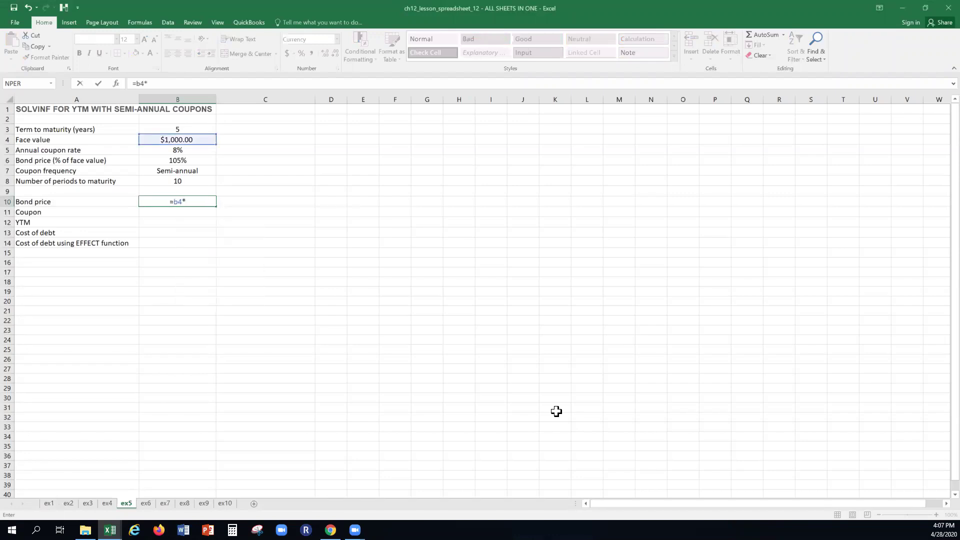
pyautogui.write('b6')
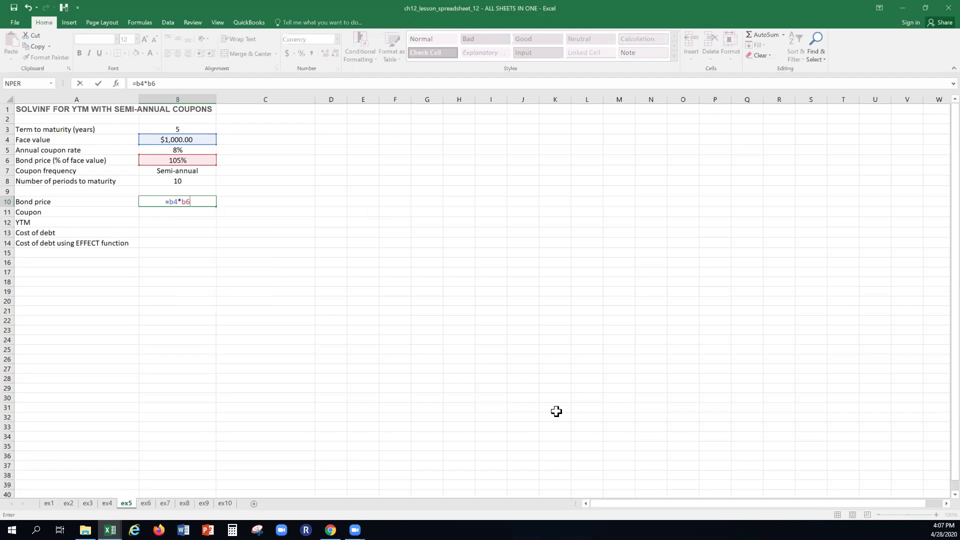
pyautogui.press('Return')
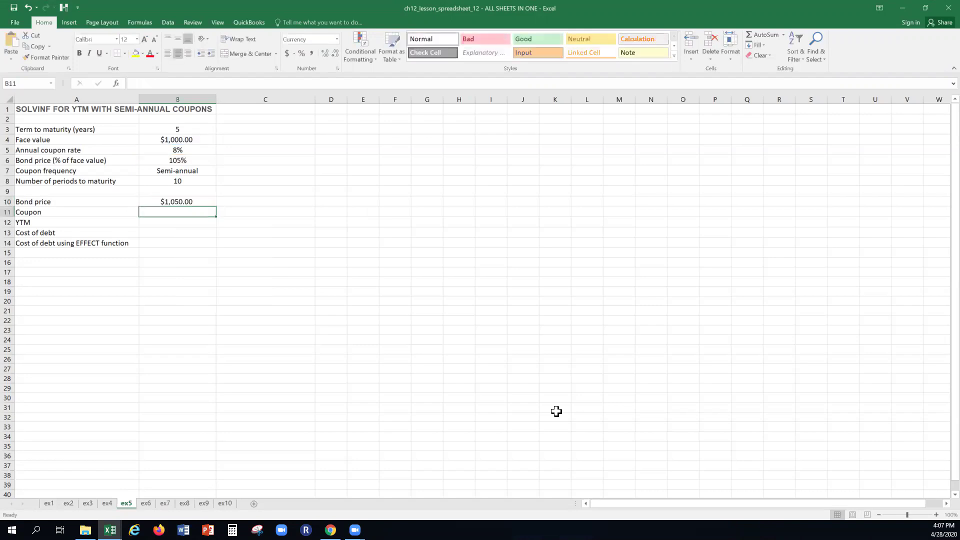
pyautogui.press('Up')
pyautogui.press('Down')
# - Enter =B4*B5/2 in B11 for a $40.00 semi-annual coupon
pyautogui.write('=')
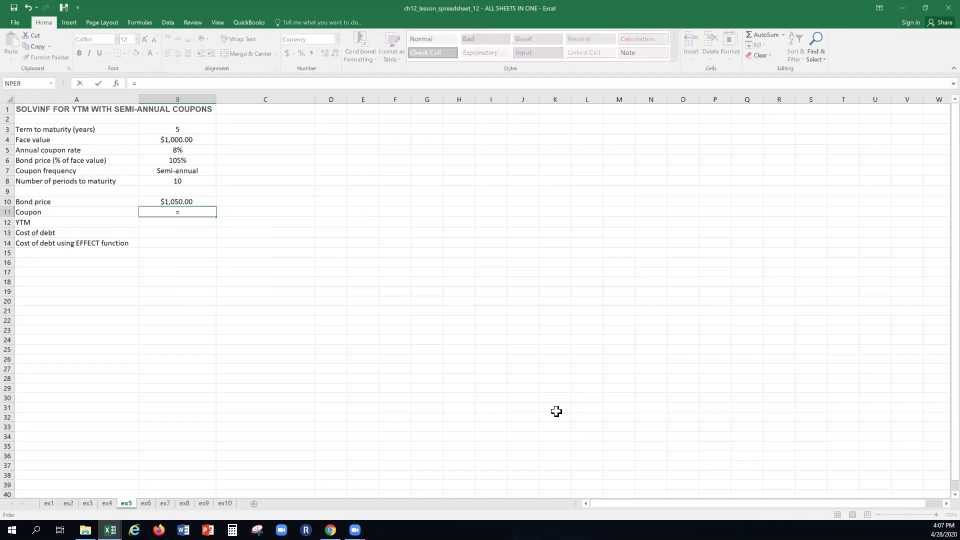
pyautogui.write('b4*')
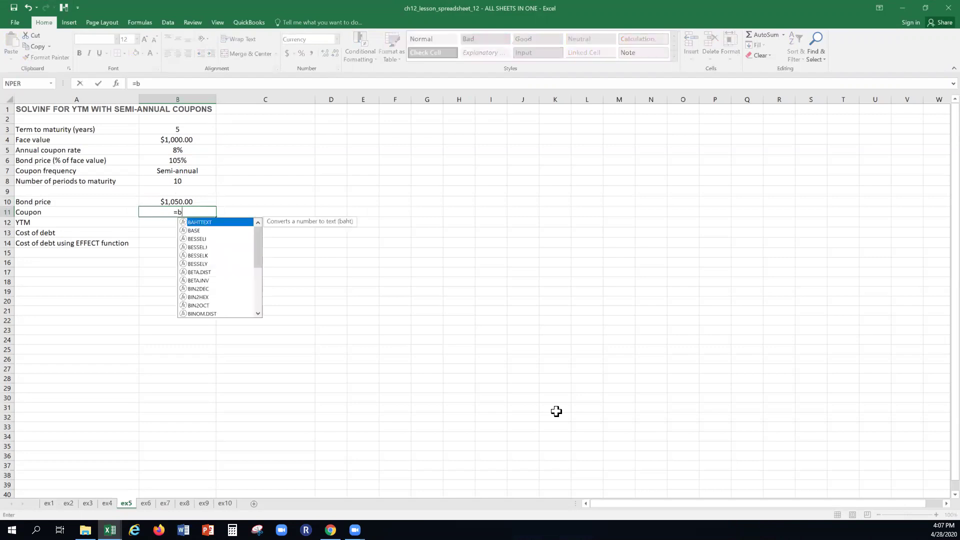
pyautogui.write('b5')
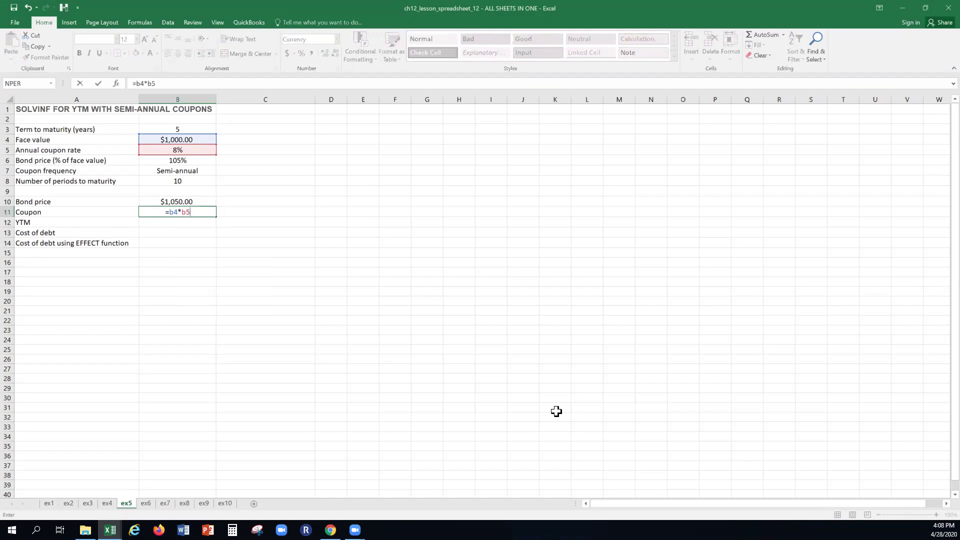
pyautogui.write('/2')
pyautogui.press('Return')
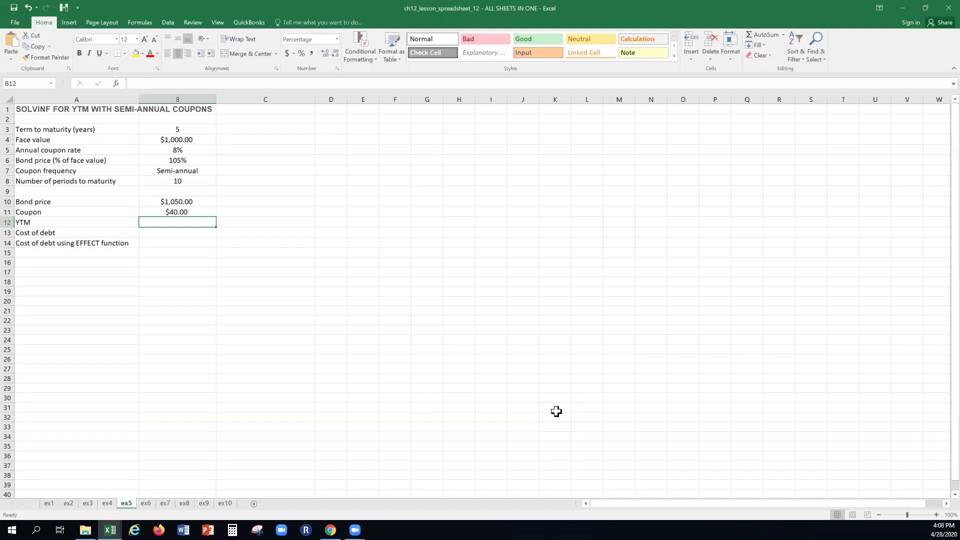
# - Enter =RATE(B8,B11,-B10,B4) in B12 for a 3.40% per-period YTM
pyautogui.write('=rate(')
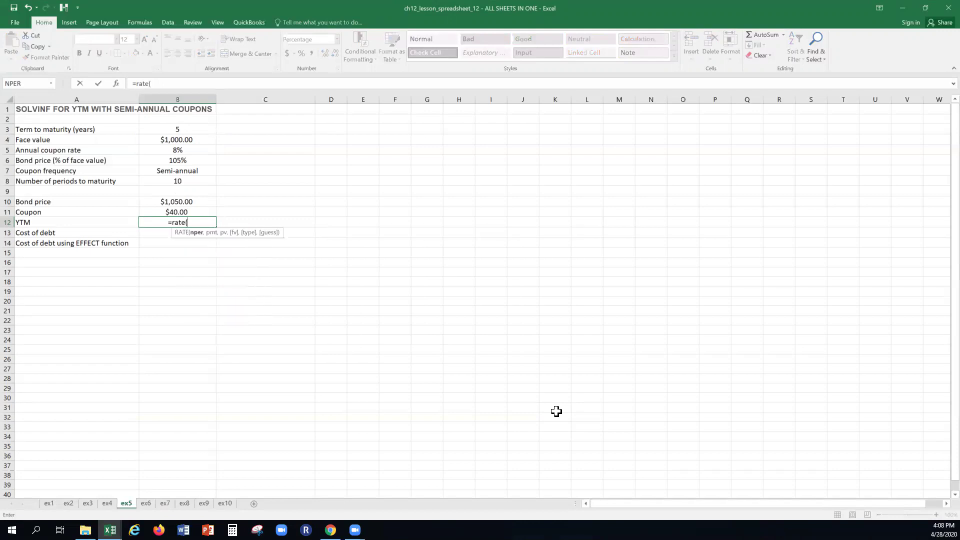
pyautogui.write('b8')
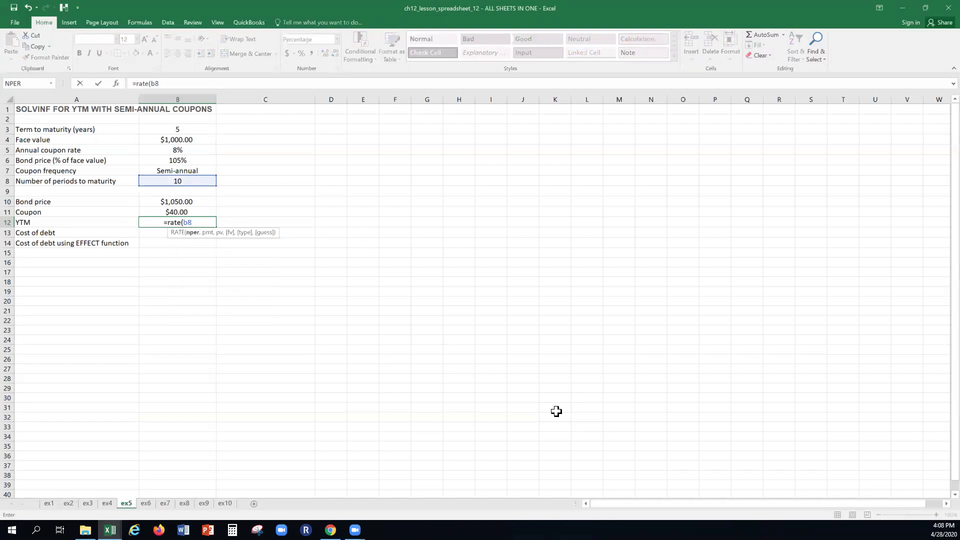
pyautogui.write(',')
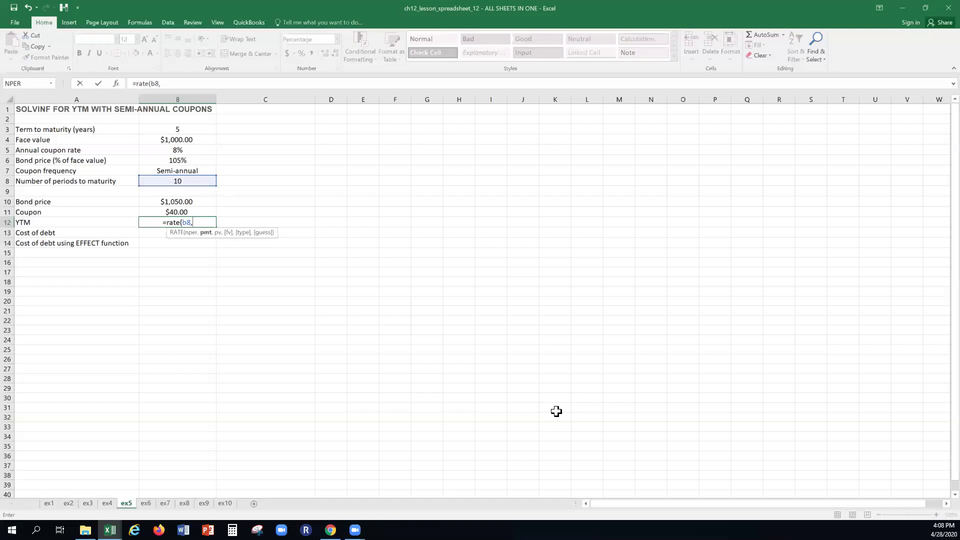
pyautogui.write('b11')
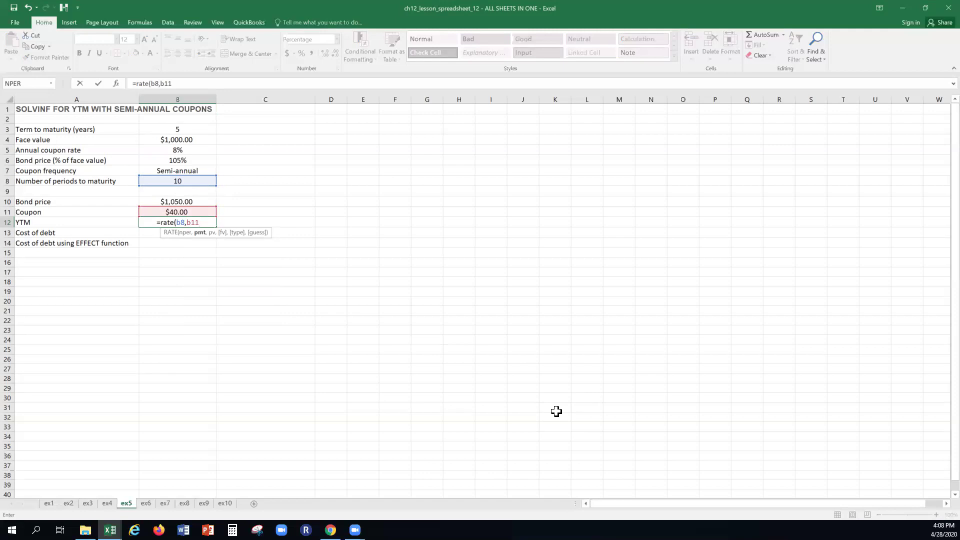
pyautogui.write(',')
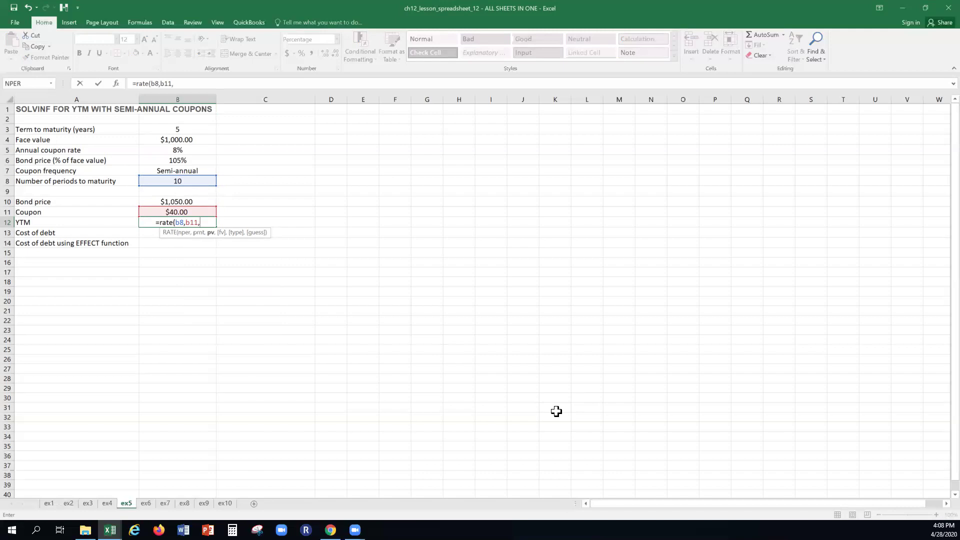
pyautogui.write('-b10')
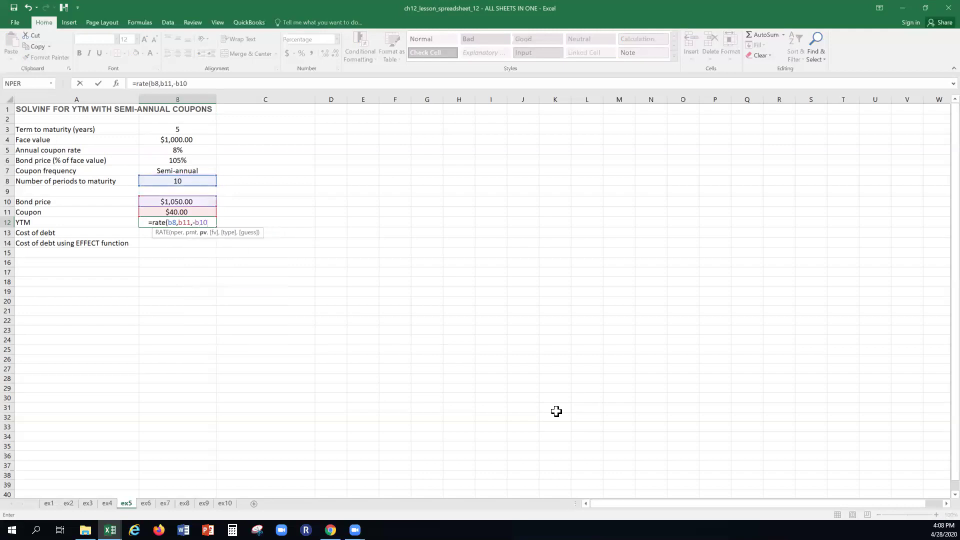
pyautogui.write(',')
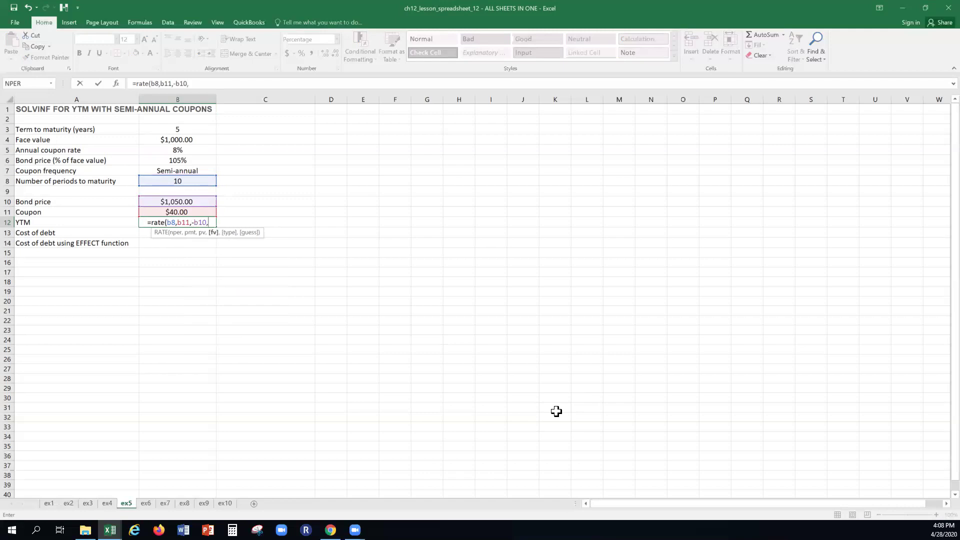
pyautogui.write('b4')
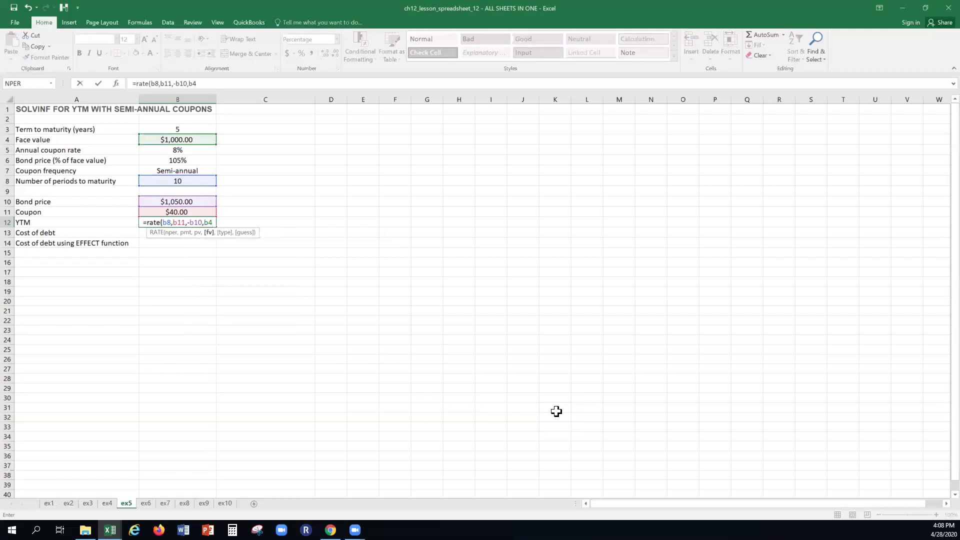
pyautogui.write(')')
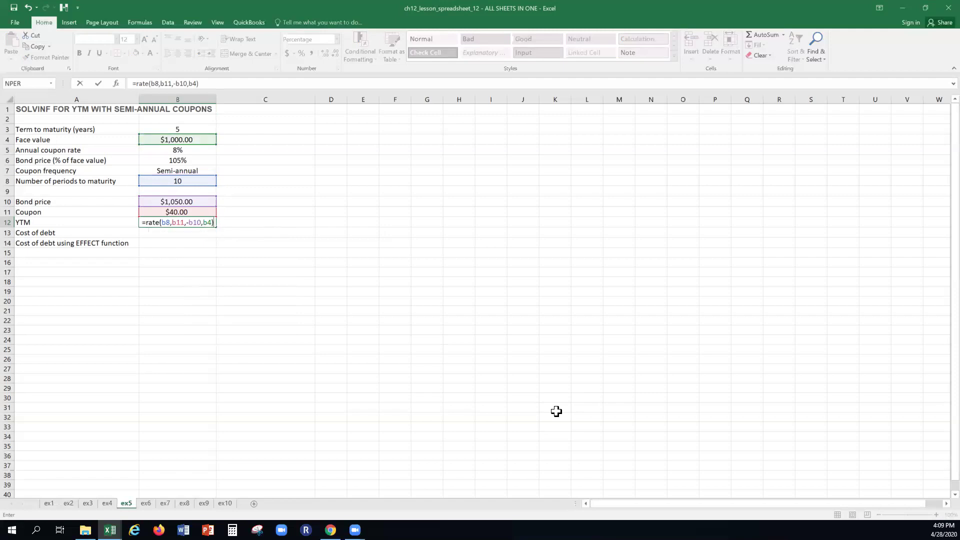
pyautogui.press('Return')
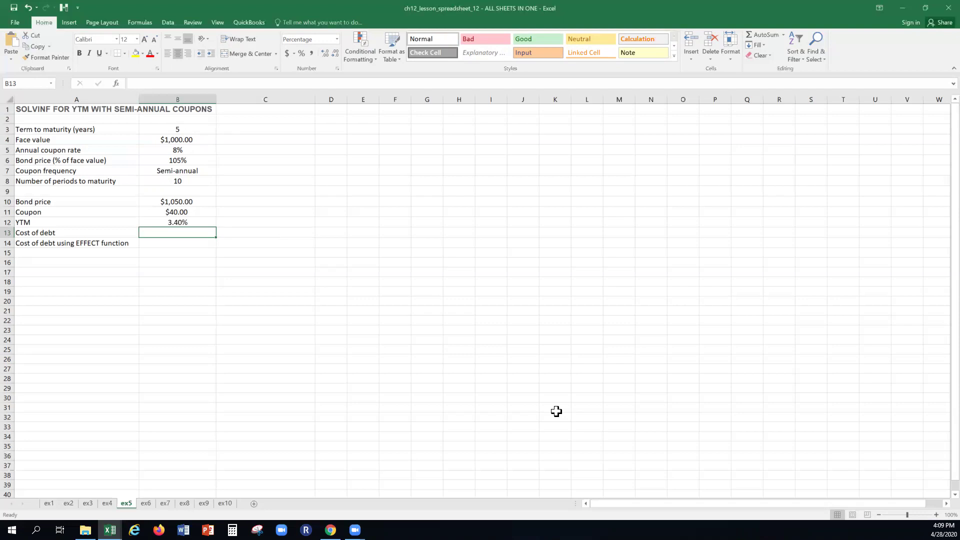
# - Annualise the YTM in B13 with =(1+B12)^2-1, giving 6.92% cost of debt
pyautogui.write('=')
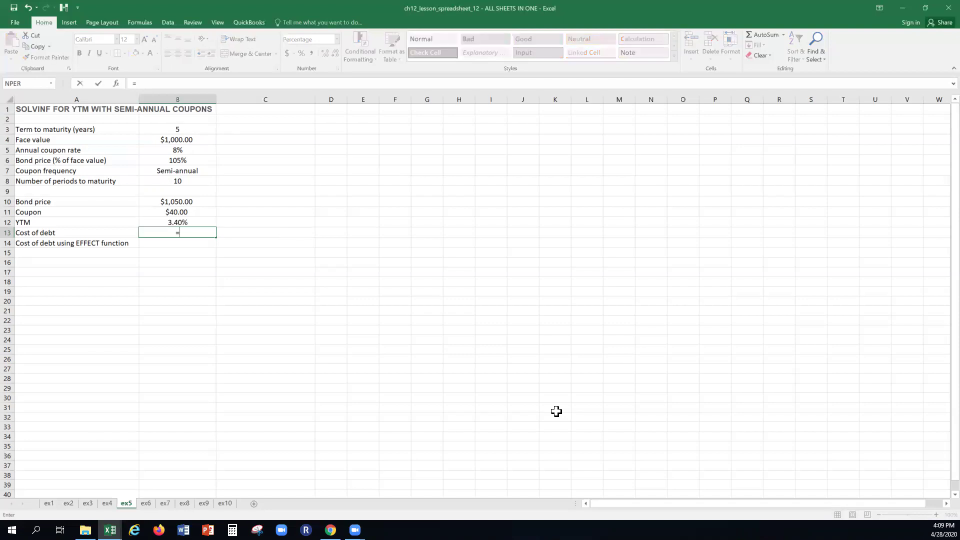
pyautogui.write('(1+b1')
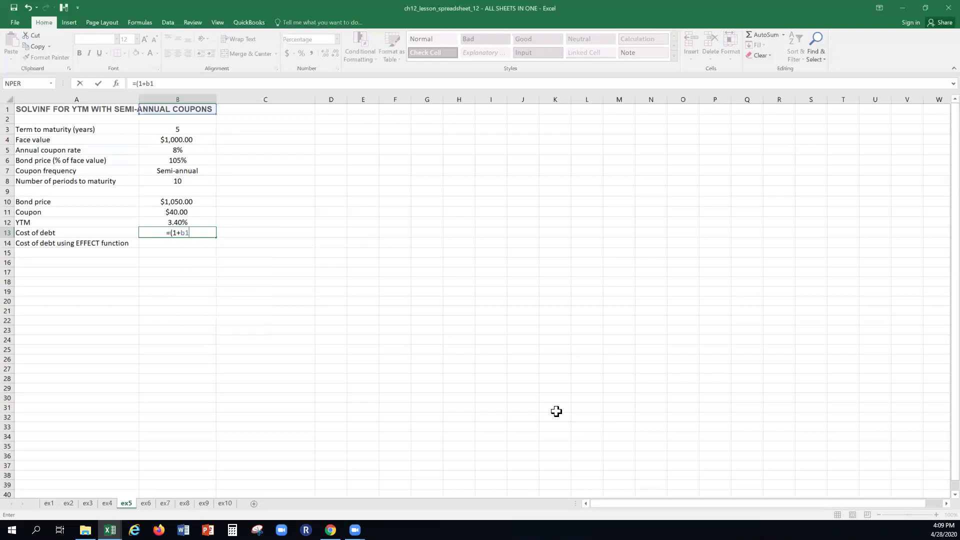
pyautogui.write('2)^2-1')
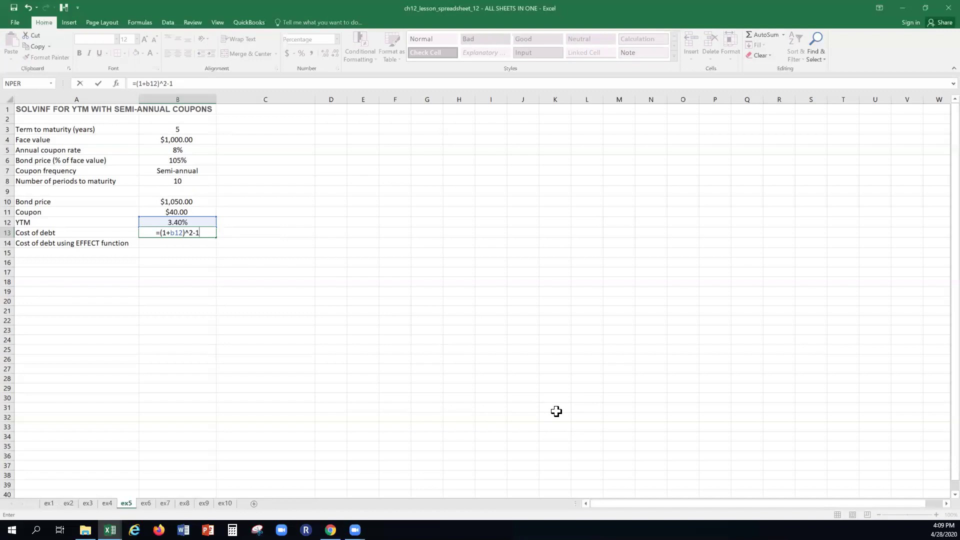
pyautogui.press('Return')
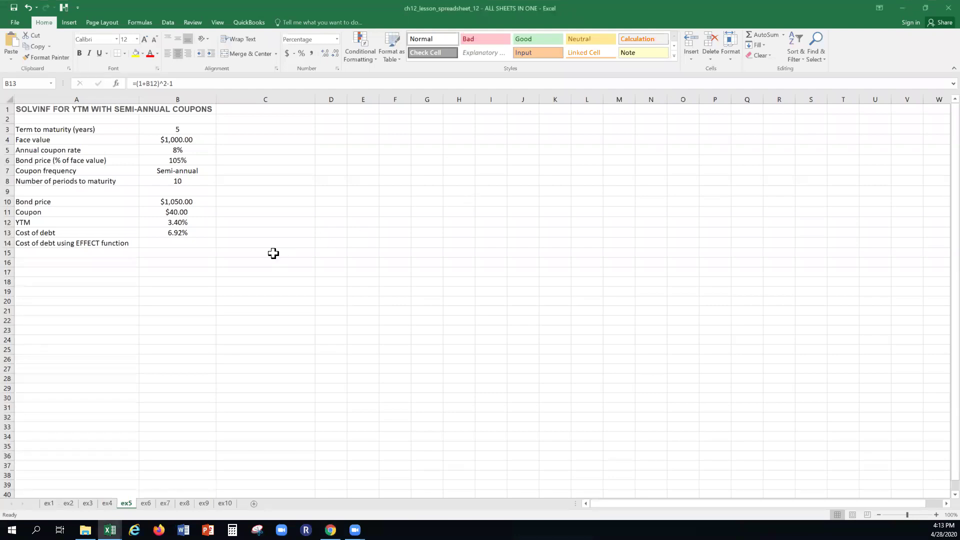
pyautogui.click(279, 269)
pyautogui.click(176, 242)
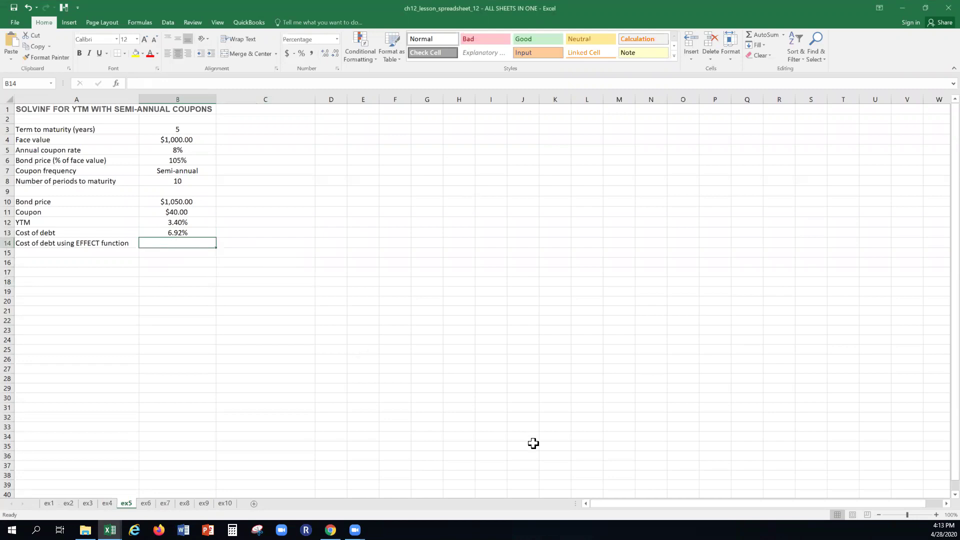
# - Verify the 6.92% cost of debt in B14 with =EFFECT(B12*2,2)
pyautogui.write('=effect')
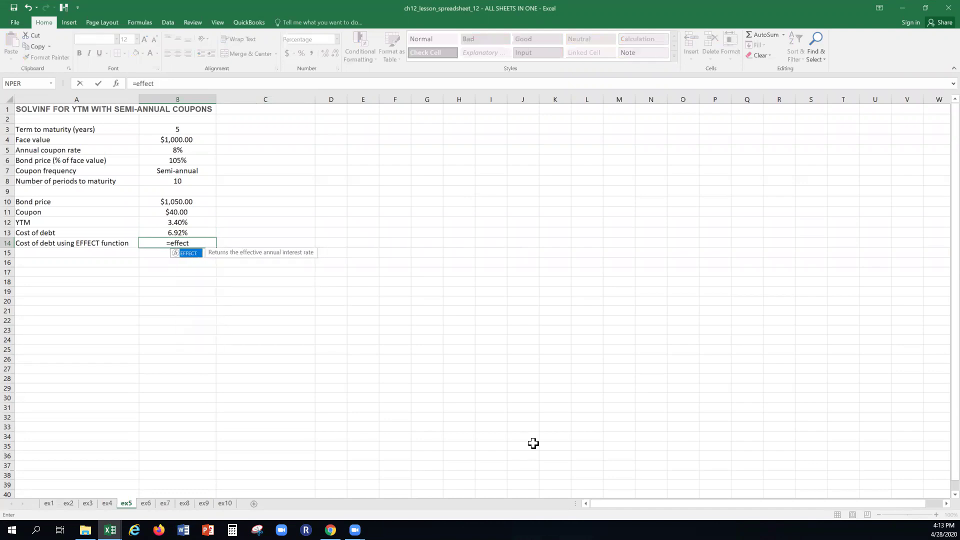
pyautogui.write('(')
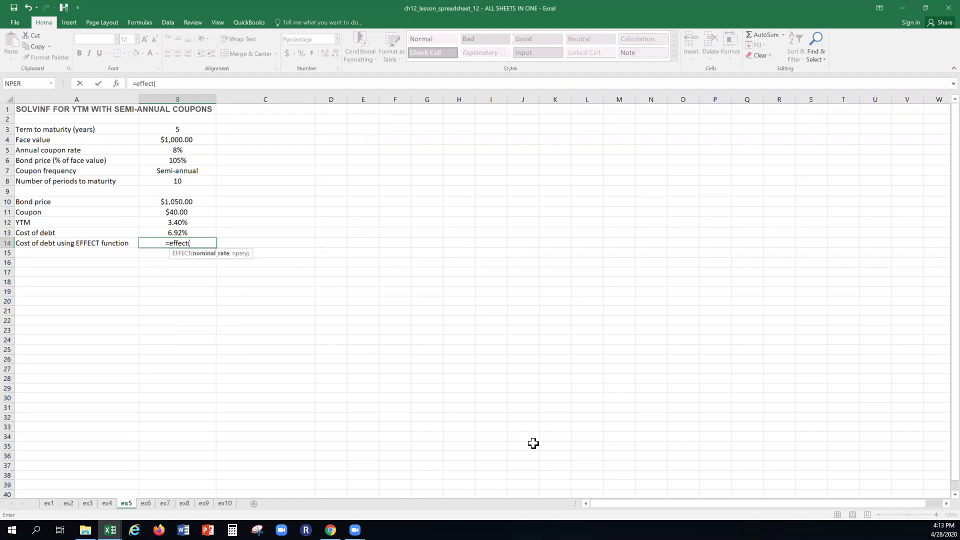
pyautogui.write('b12*')
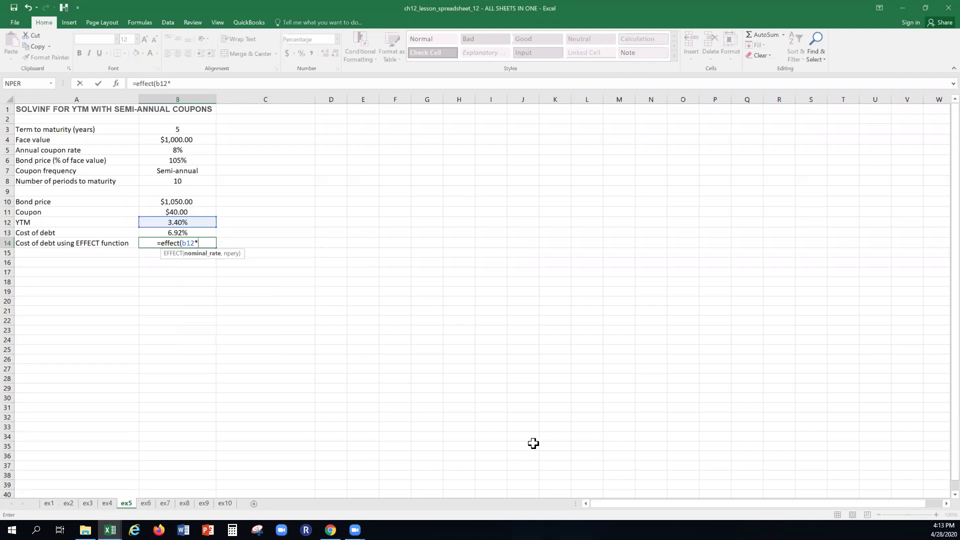
pyautogui.write('2')
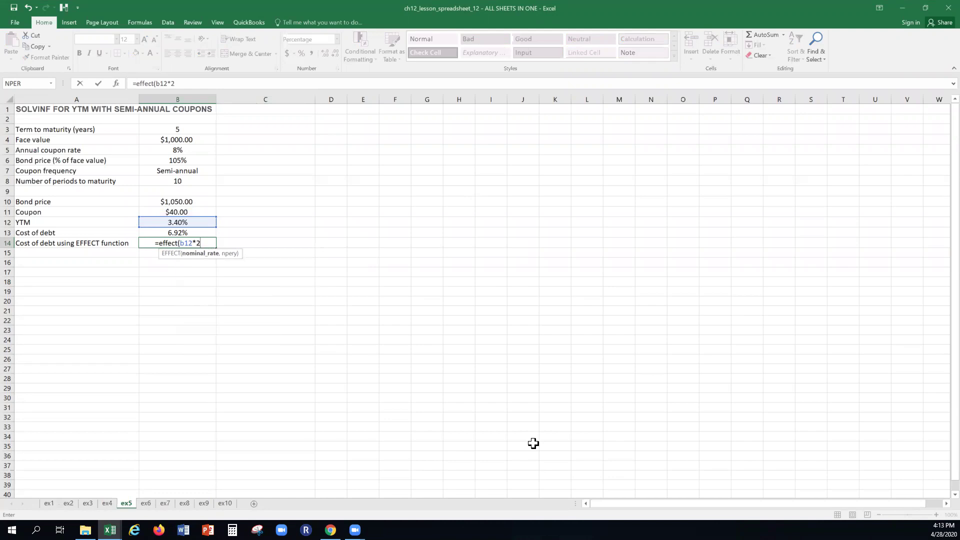
pyautogui.write(',')
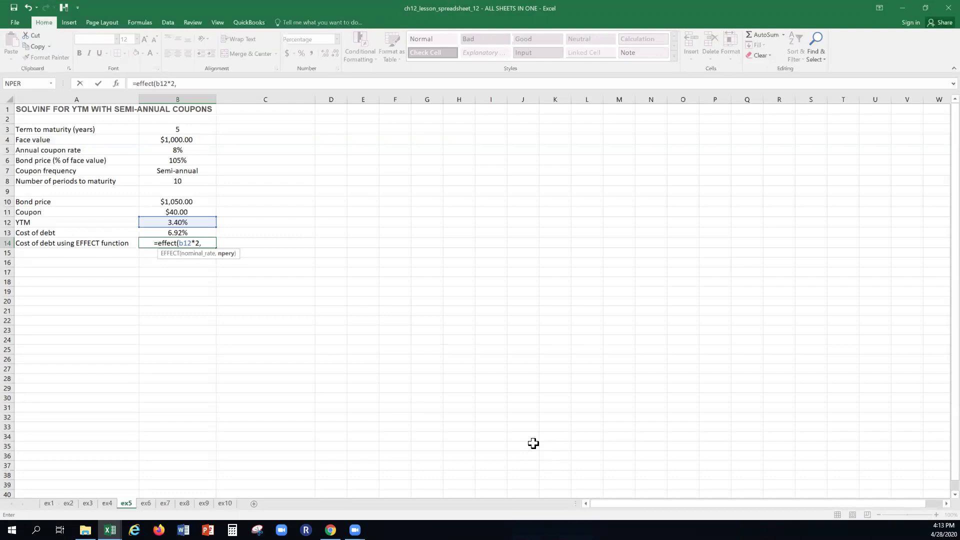
pyautogui.write('2)')
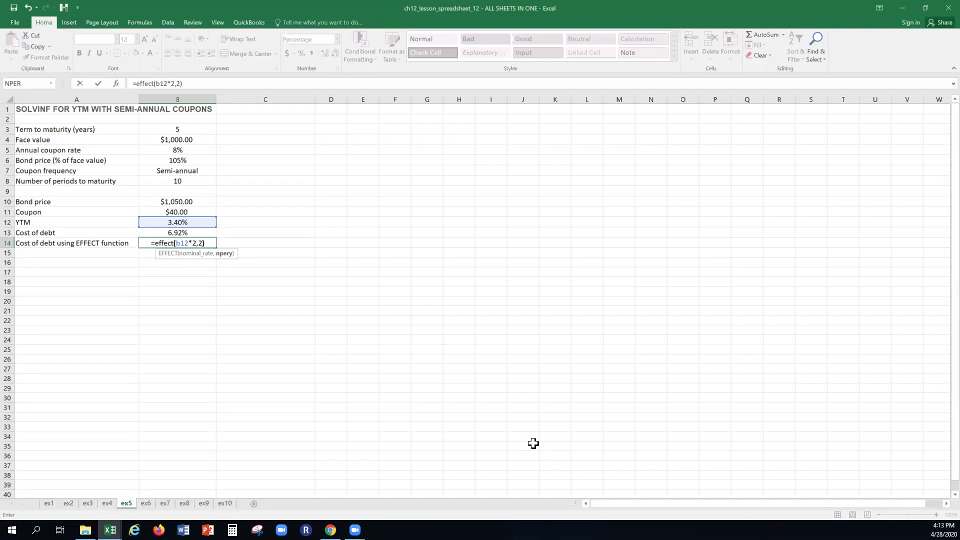
pyautogui.press('Return')
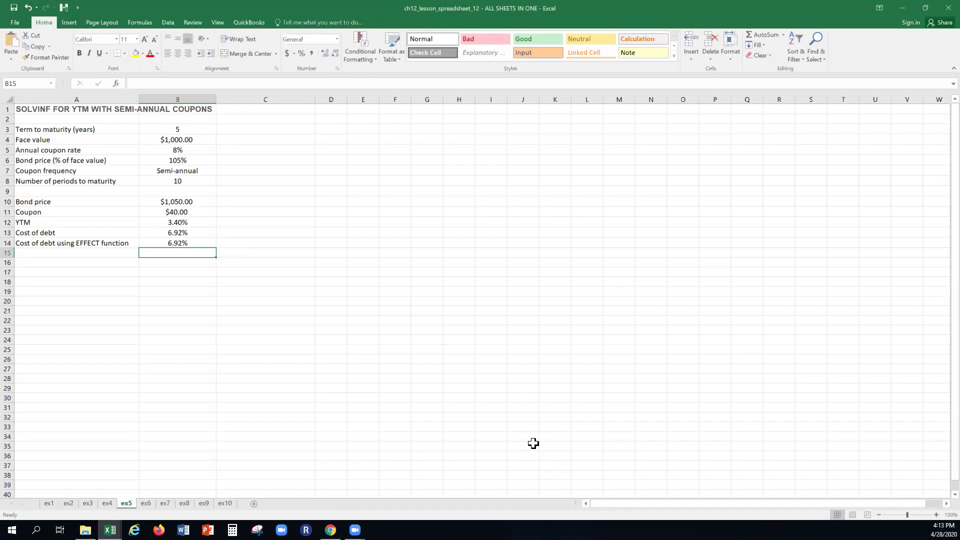
pyautogui.press('Up')
pyautogui.press('Up')
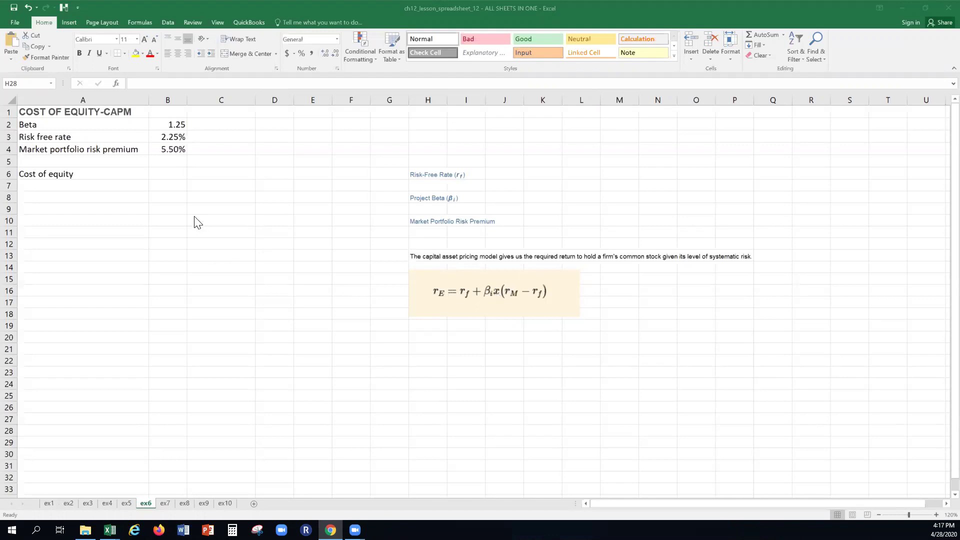
# - Enter the CAPM formula =B3+B2*B4 in B6 on ex6, giving 9.125% cost of equity
pyautogui.click(168, 173)
pyautogui.write('=')
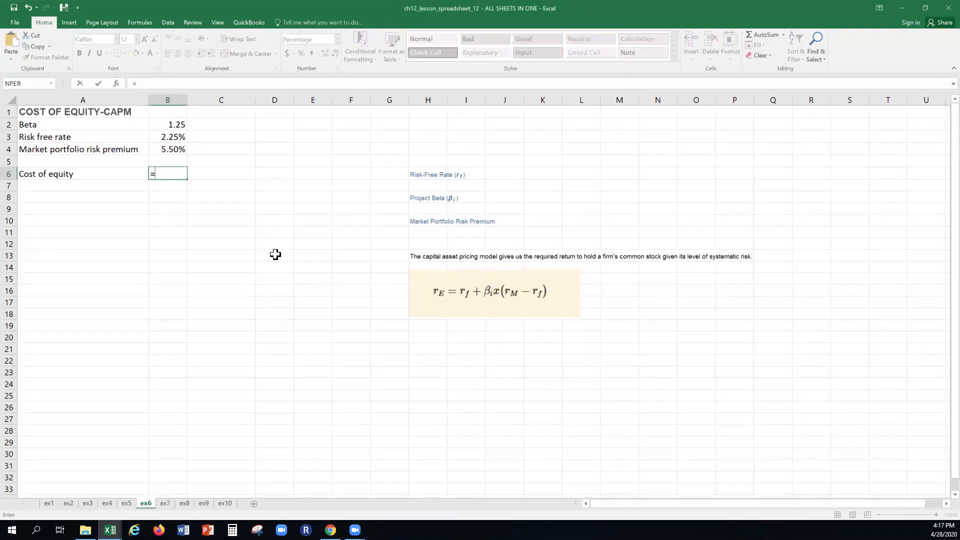
pyautogui.write('b3+')
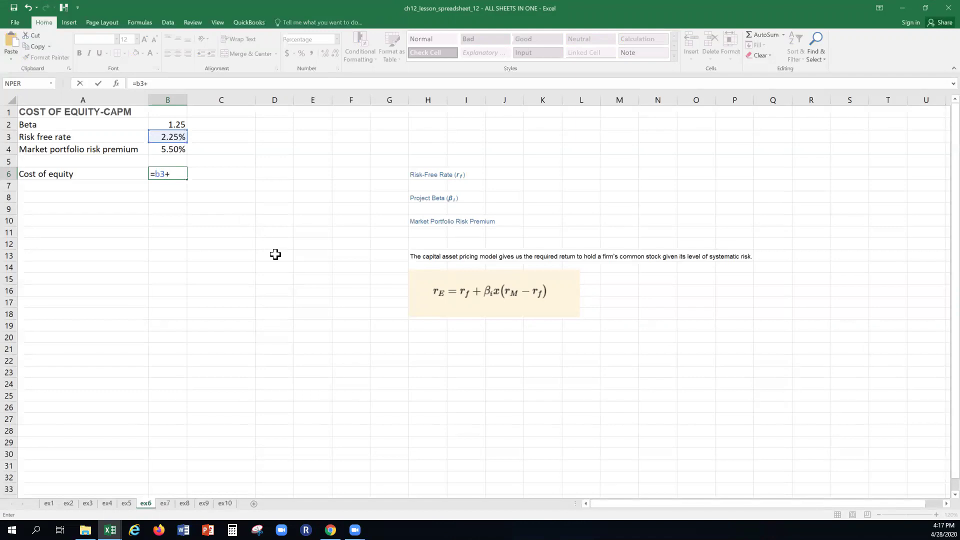
pyautogui.write('b2')
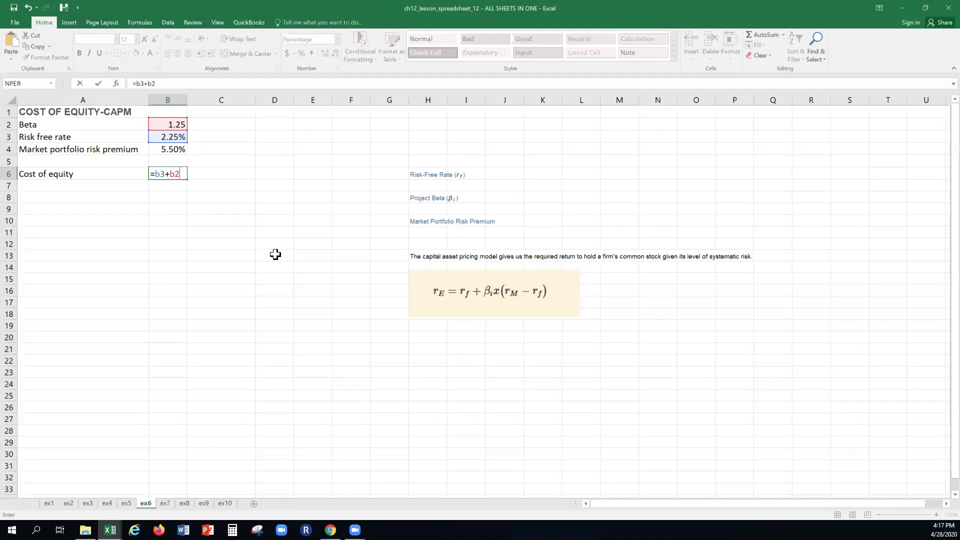
pyautogui.write('(')
pyautogui.press('BackSpace')
pyautogui.write('*b4')
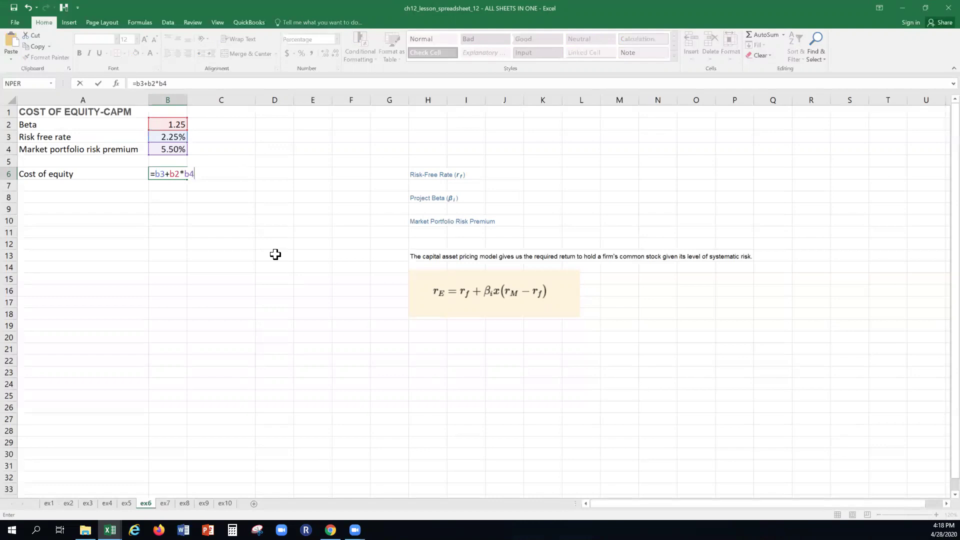
pyautogui.press('Return')
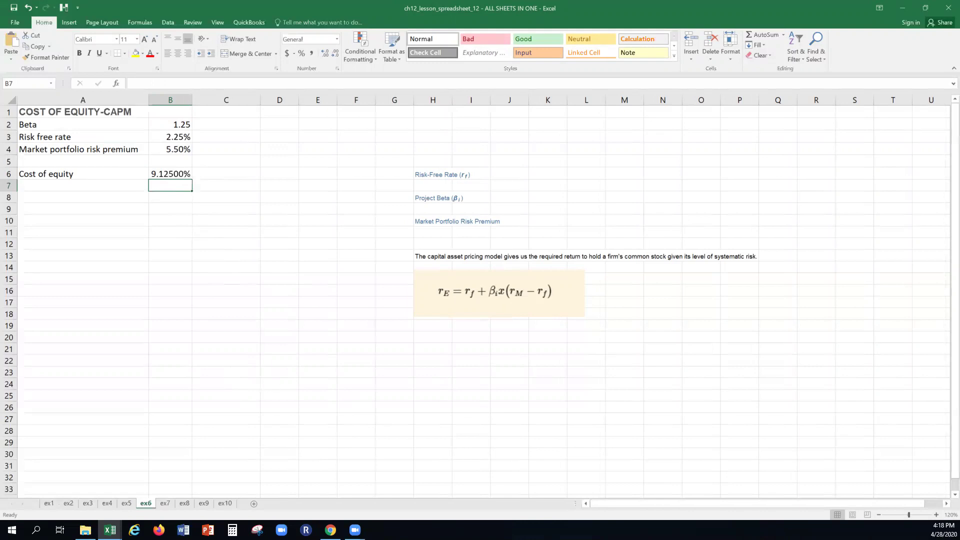
pyautogui.hotkey('ctrl', 'pagedown')
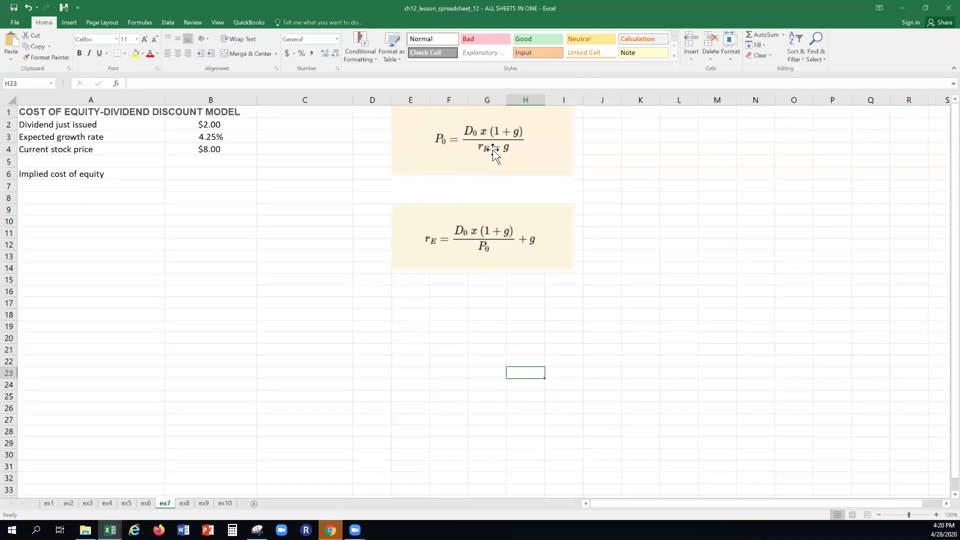
# - Enter =B3+B2*(1+B3)/B4 in B6 on ex7 for a 30.31% implied cost of equity
pyautogui.click(216, 245)
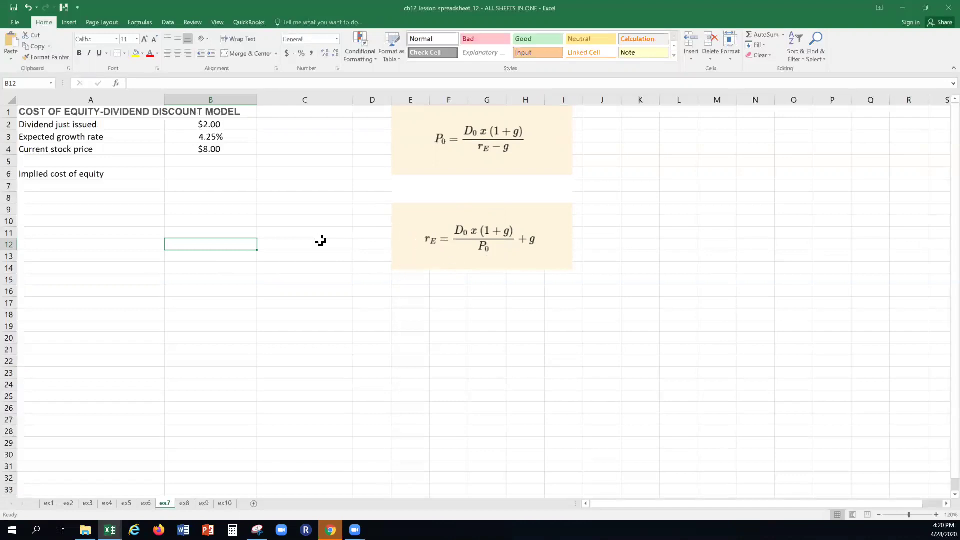
pyautogui.click(200, 177)
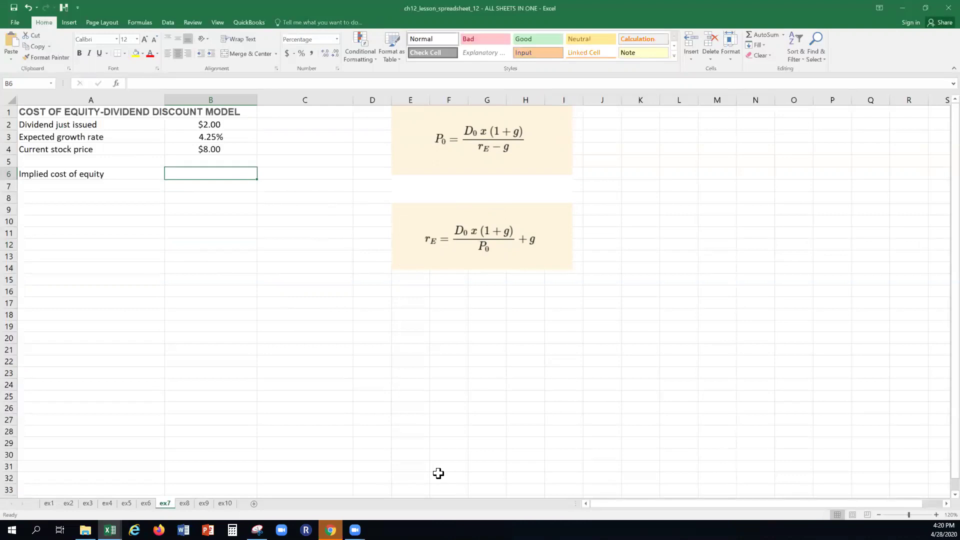
pyautogui.write('=')
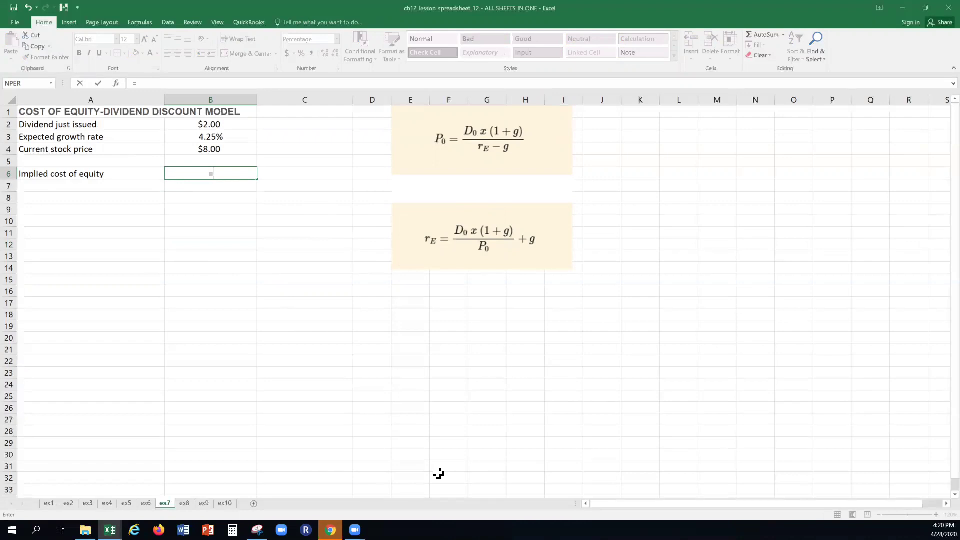
pyautogui.write('b')
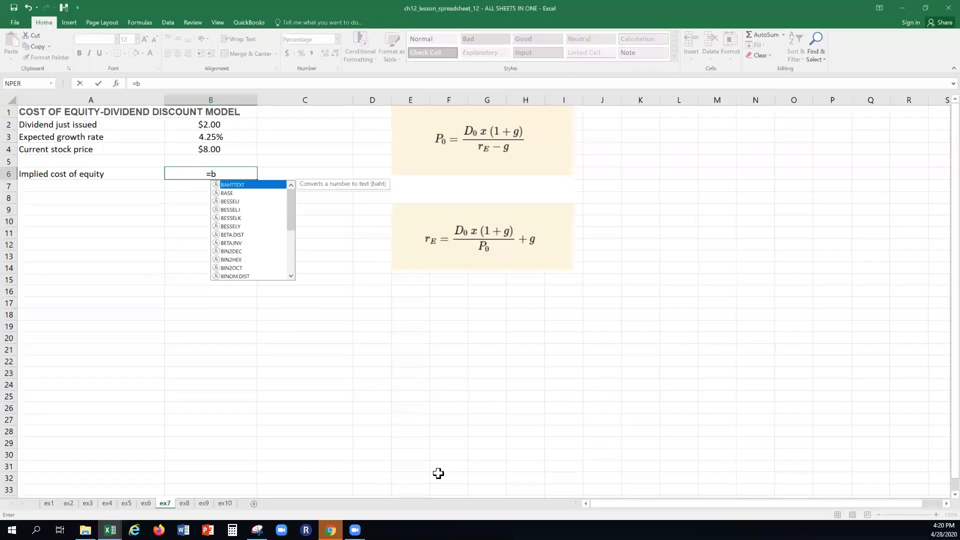
pyautogui.write('3+')
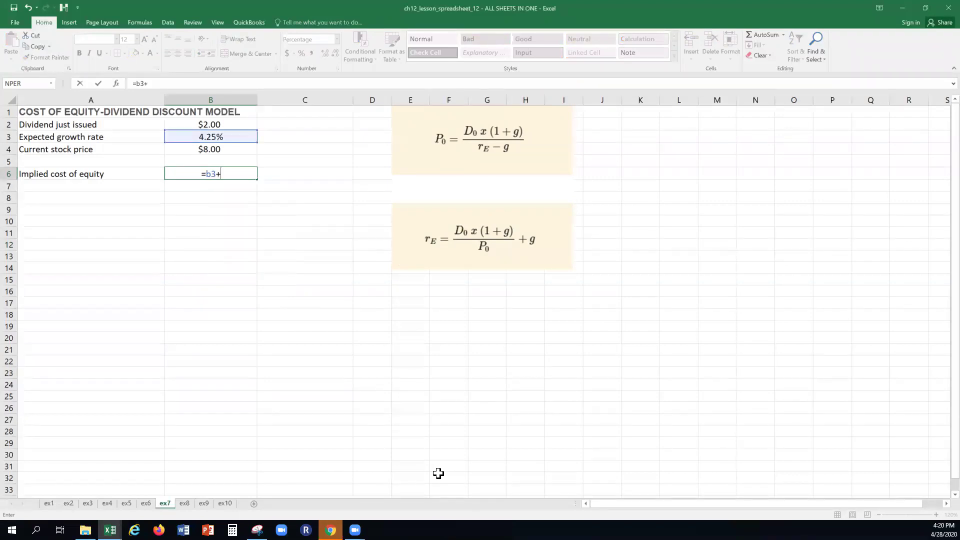
pyautogui.write('(')
pyautogui.press('BackSpace')
pyautogui.write('b2*(')
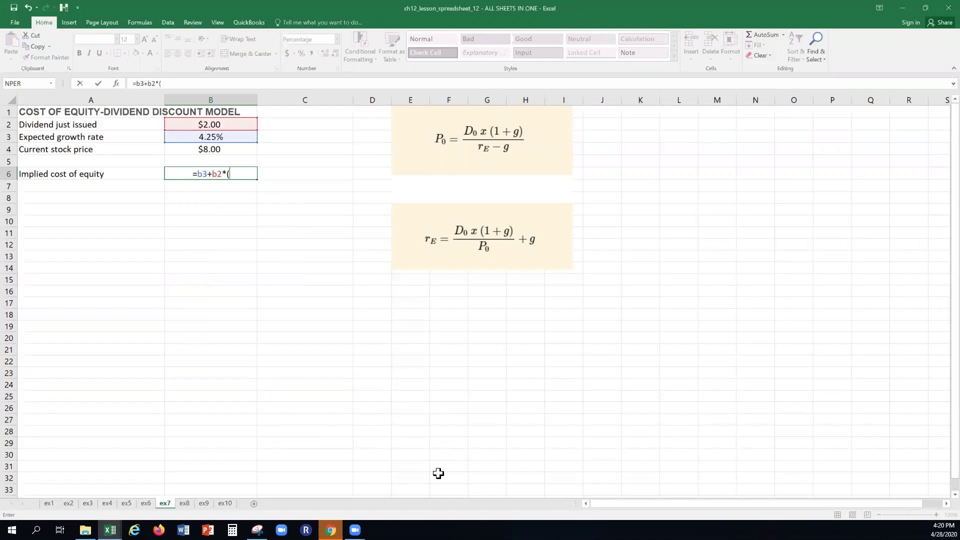
pyautogui.write('1+b3)')
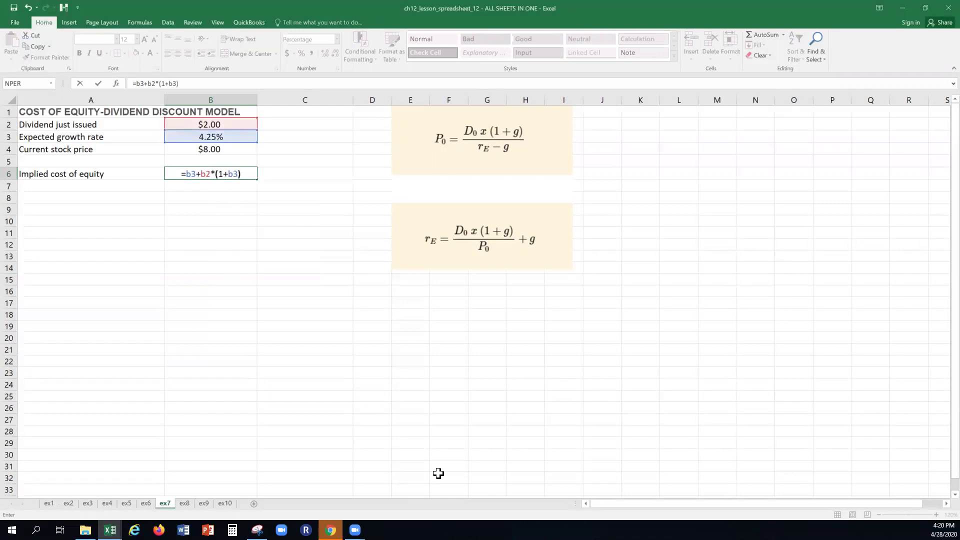
pyautogui.write('/b4')
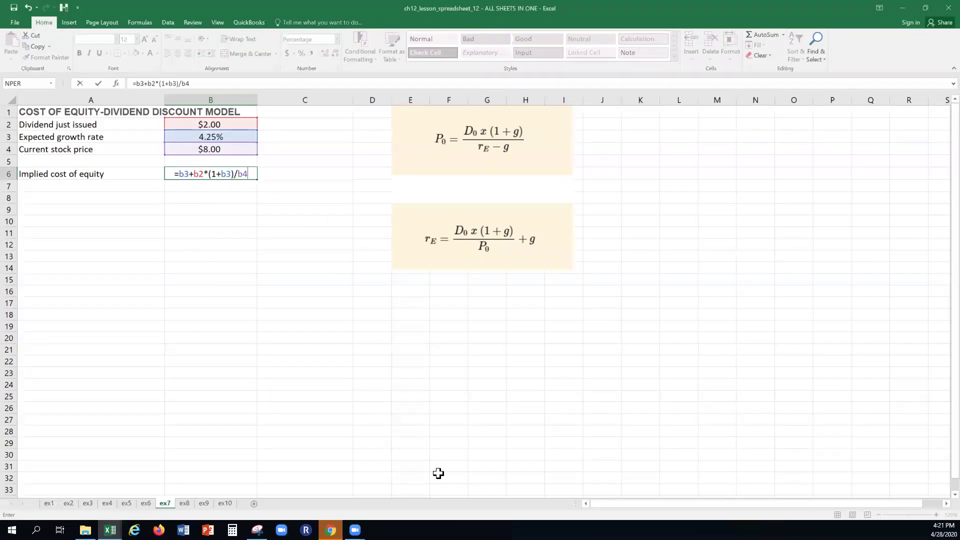
pyautogui.press('Return')
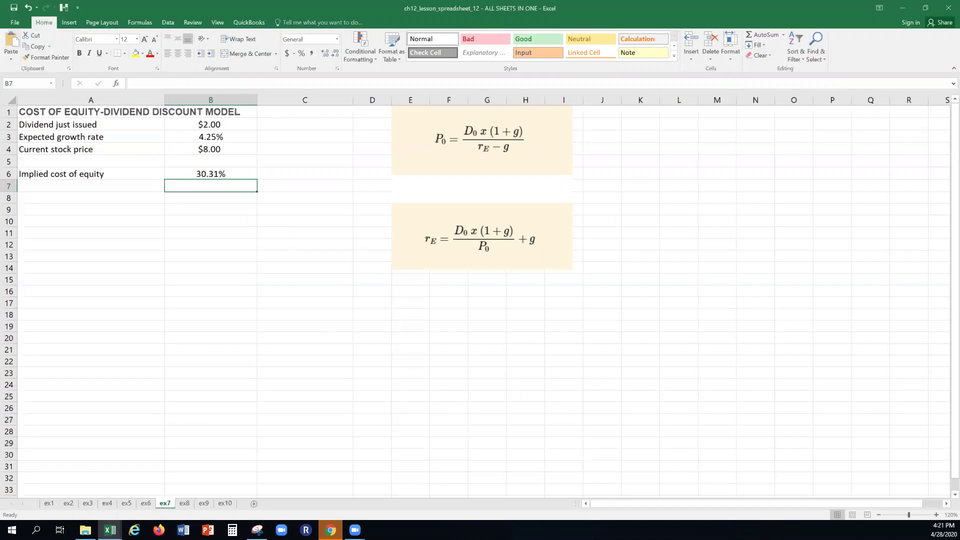
pyautogui.hotkey('ctrl', 'pagedown')
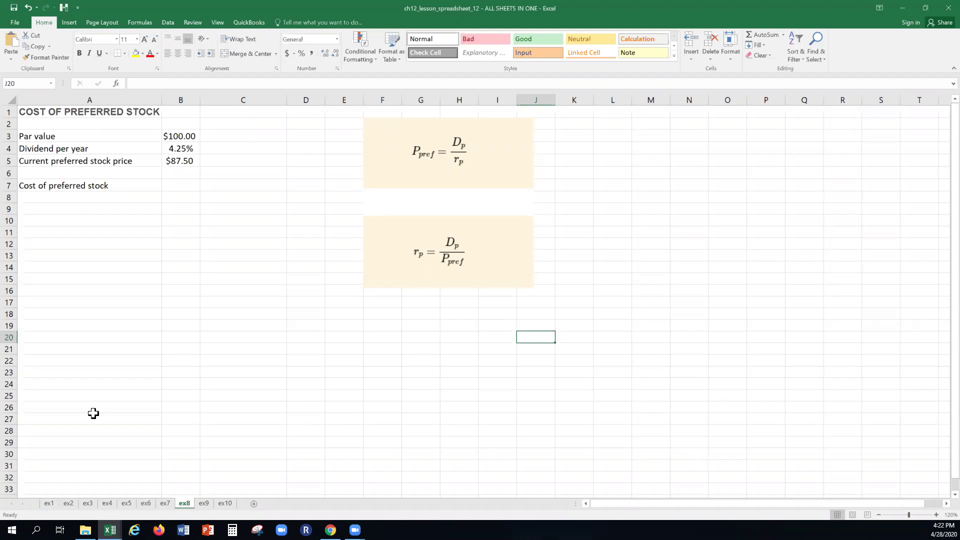
# - Enter =B4*B3/B5 in B7 on ex8, giving a 4.86% cost of preferred stock
pyautogui.click(205, 208)
pyautogui.click(186, 186)
pyautogui.write('=b4')
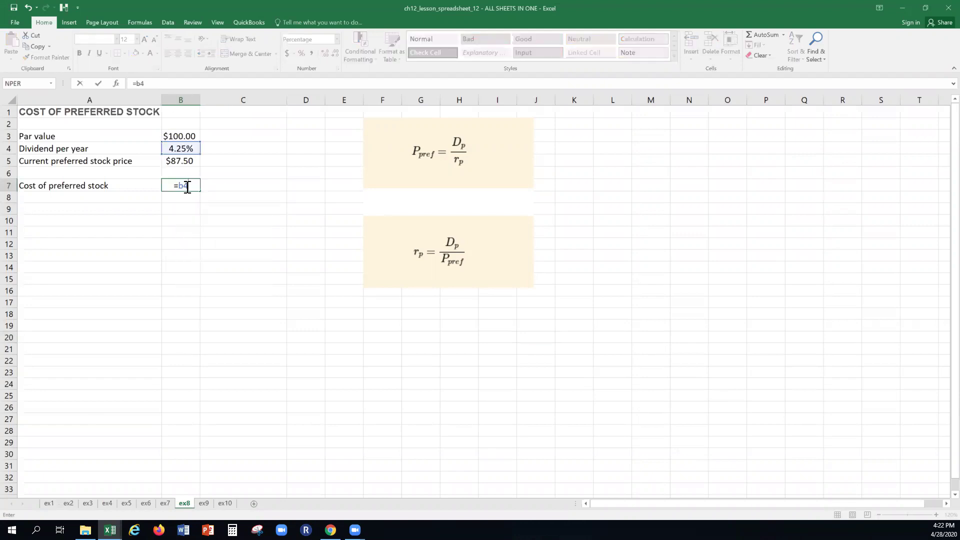
pyautogui.write('*b3')
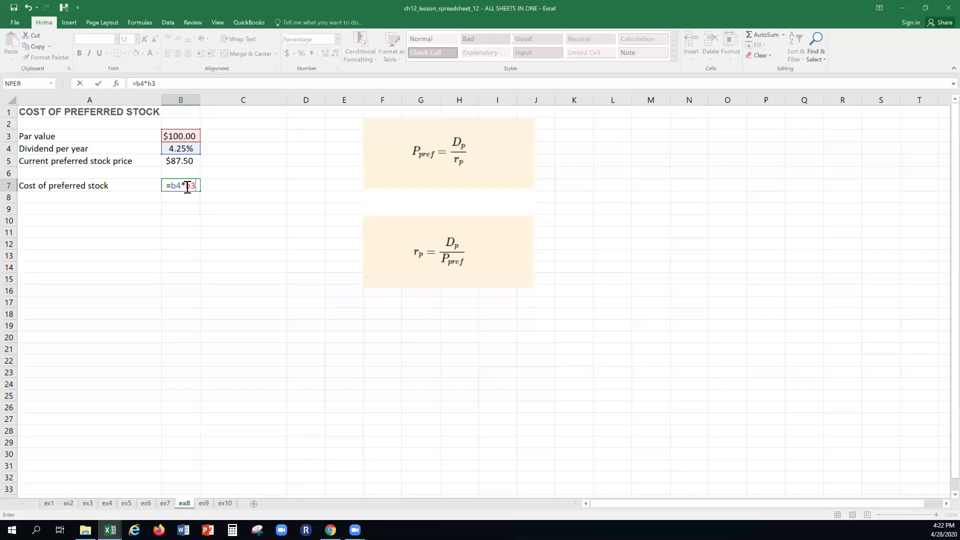
pyautogui.write('/')
pyautogui.write('b')
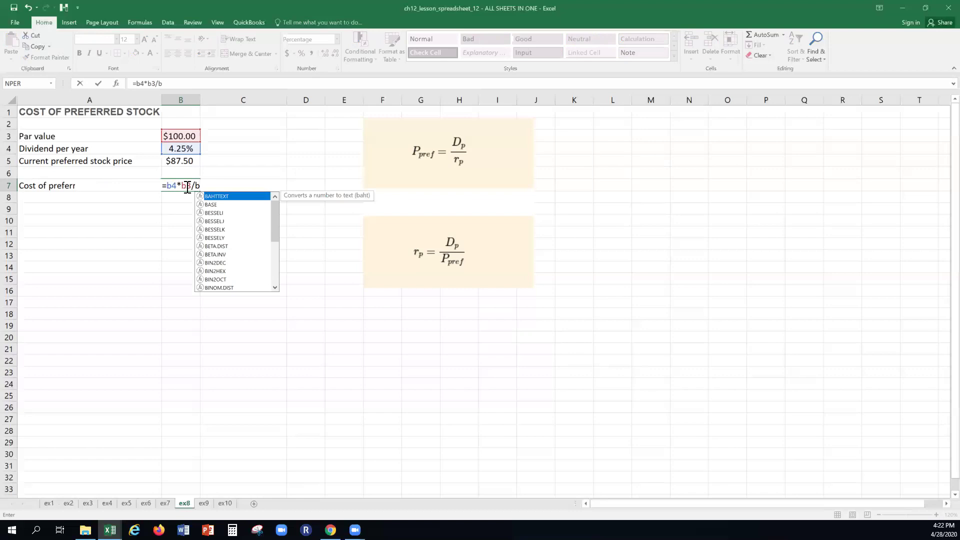
pyautogui.write('5')
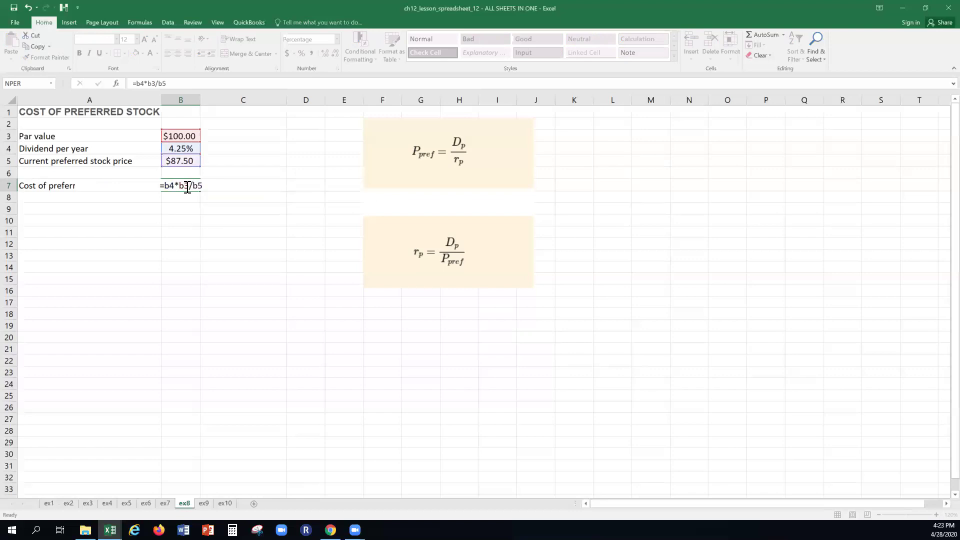
pyautogui.press('Return')
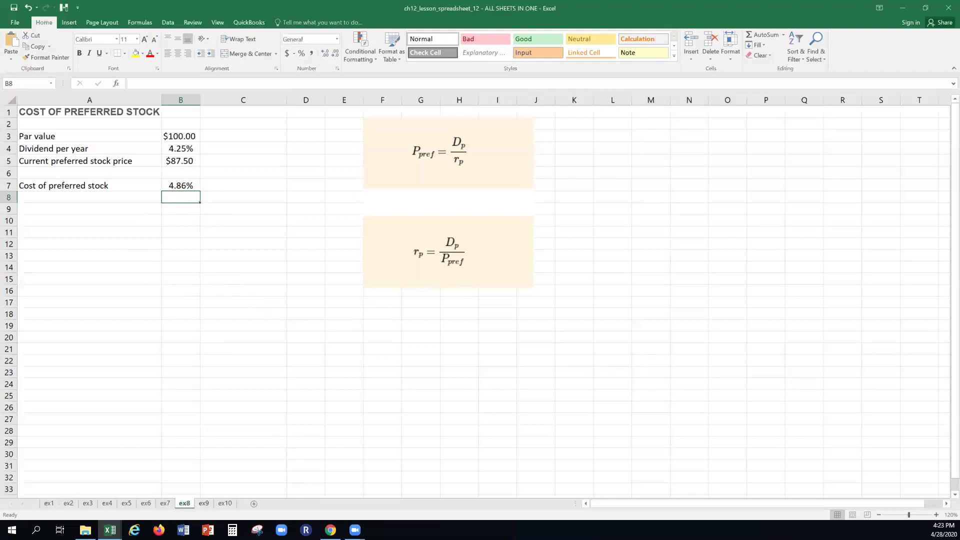
pyautogui.hotkey('ctrl', 'pagedown')
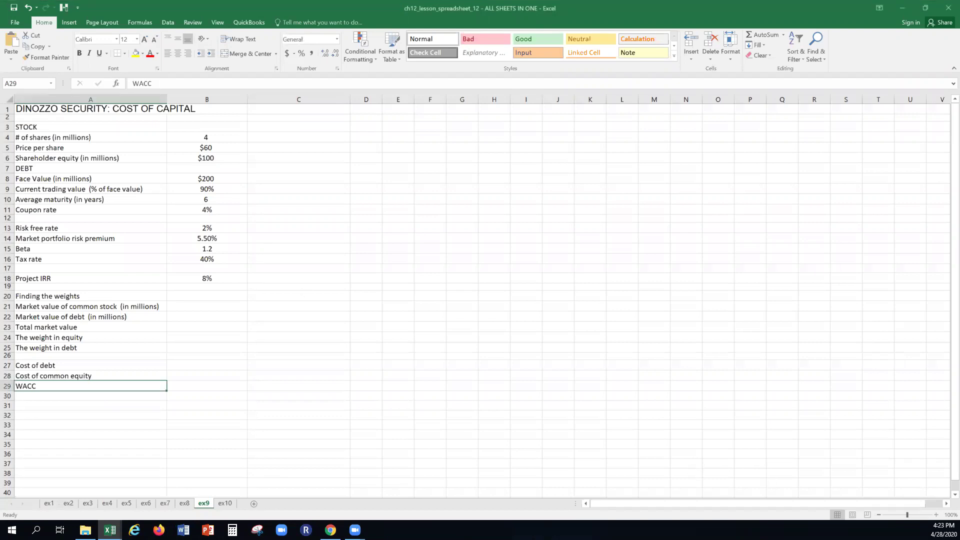
pyautogui.scroll(1, 480, 300)
pyautogui.scroll(1, 480, 300)
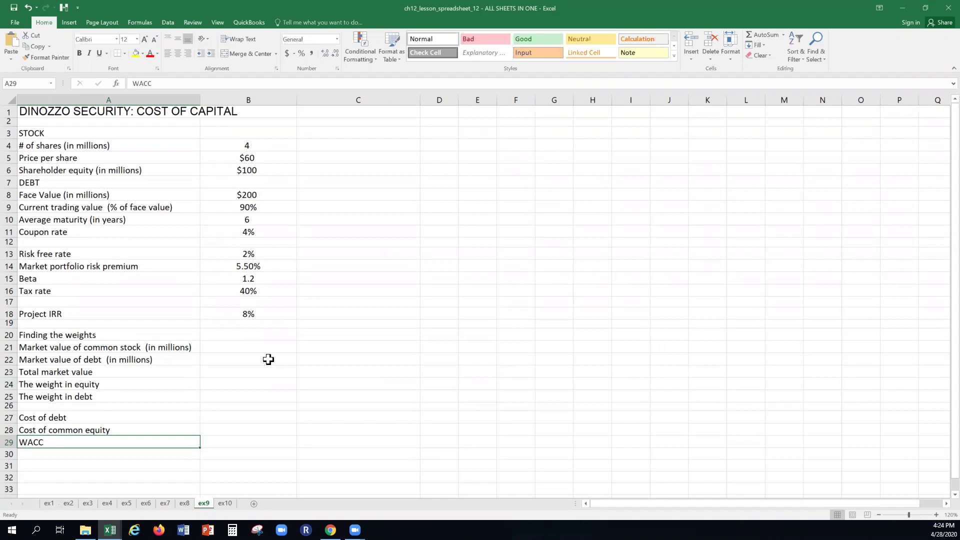
pyautogui.click(253, 347)
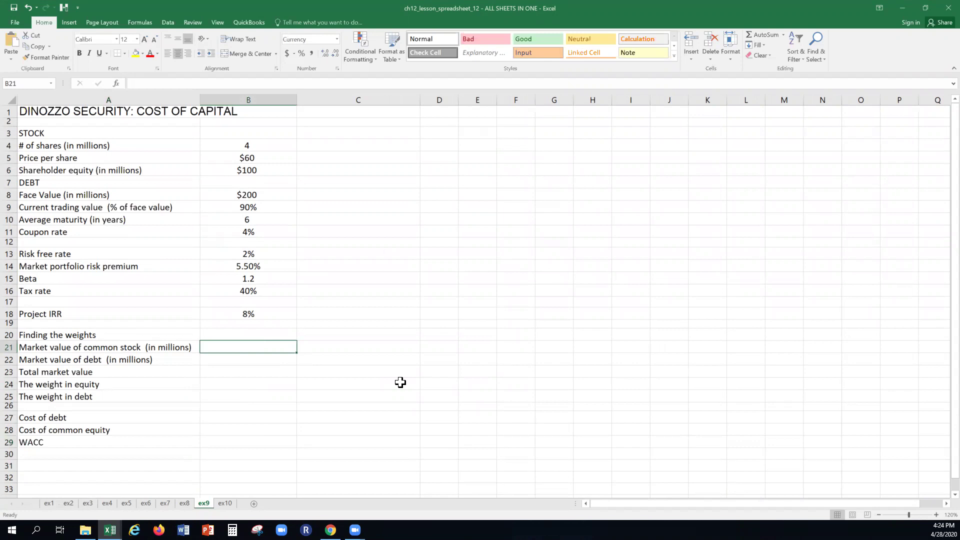
# - Calculate market values of stock (=B4*B5, $240) and debt (=B9*B8, $180)
pyautogui.write('=b4')
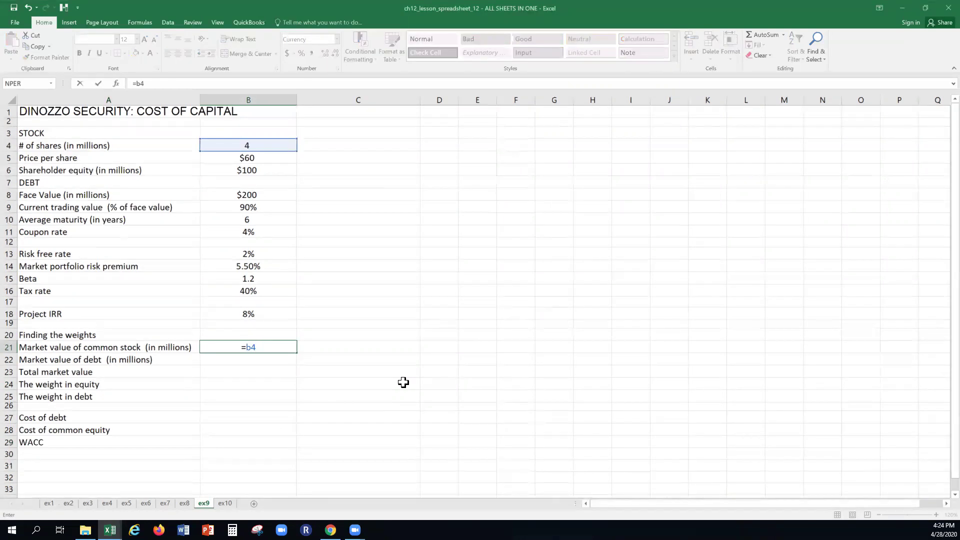
pyautogui.write('*b5')
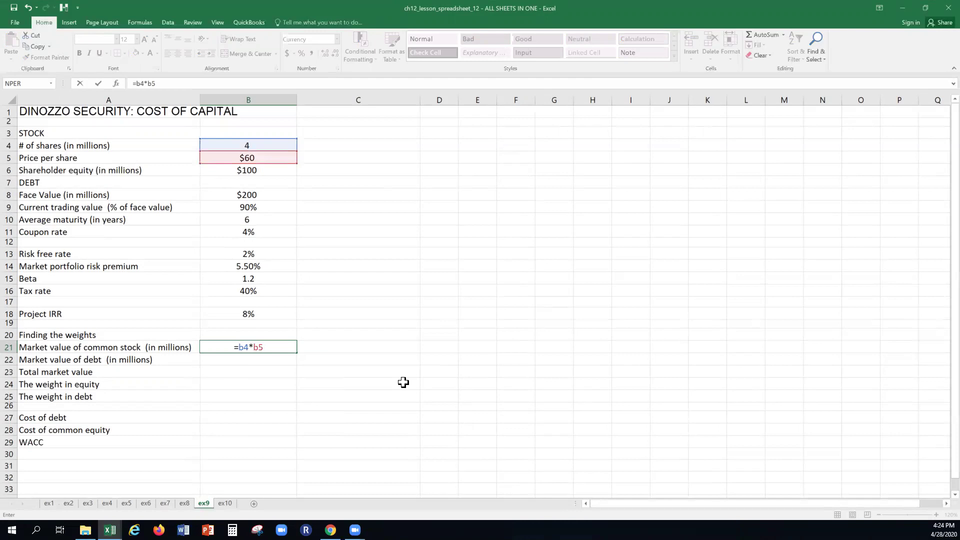
pyautogui.press('Return')
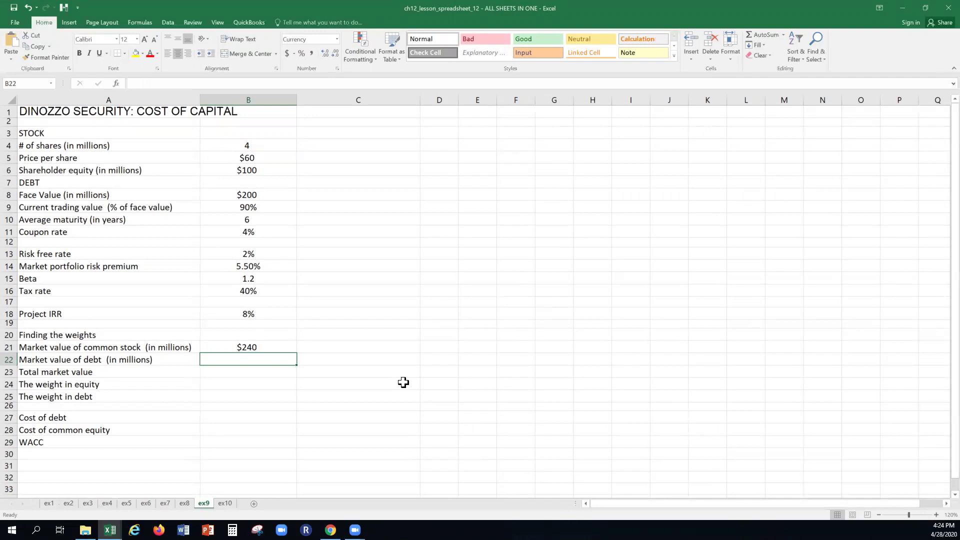
pyautogui.write('=b9')
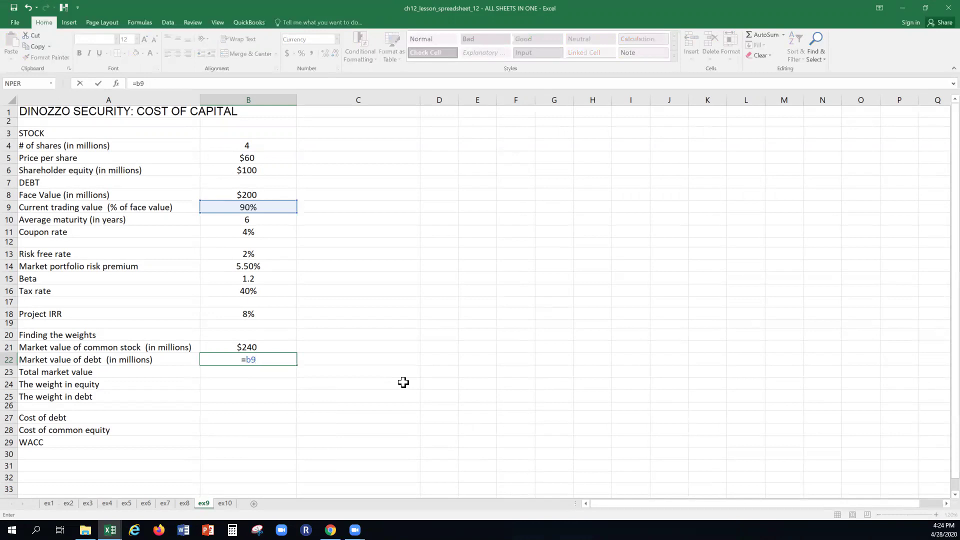
pyautogui.write('*b8')
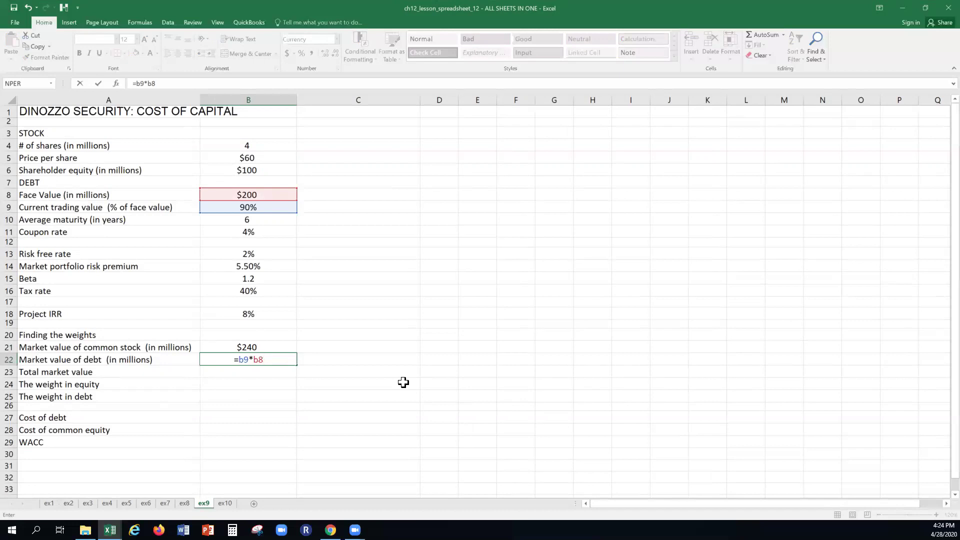
pyautogui.press('Return')
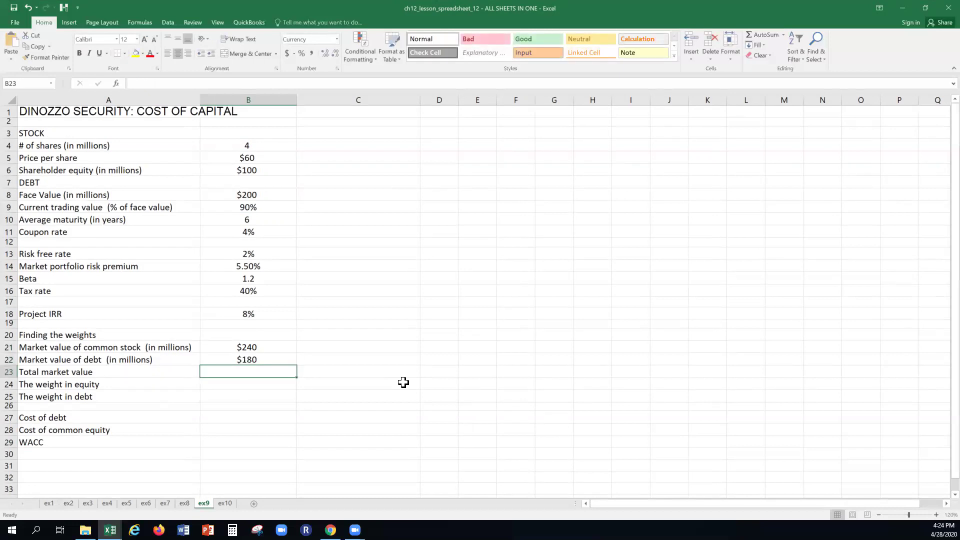
# - Total the market values with =SUM(B21:B22) ($420) and compute equity weight =B21/$B$23 (57.14%)
pyautogui.write('=')
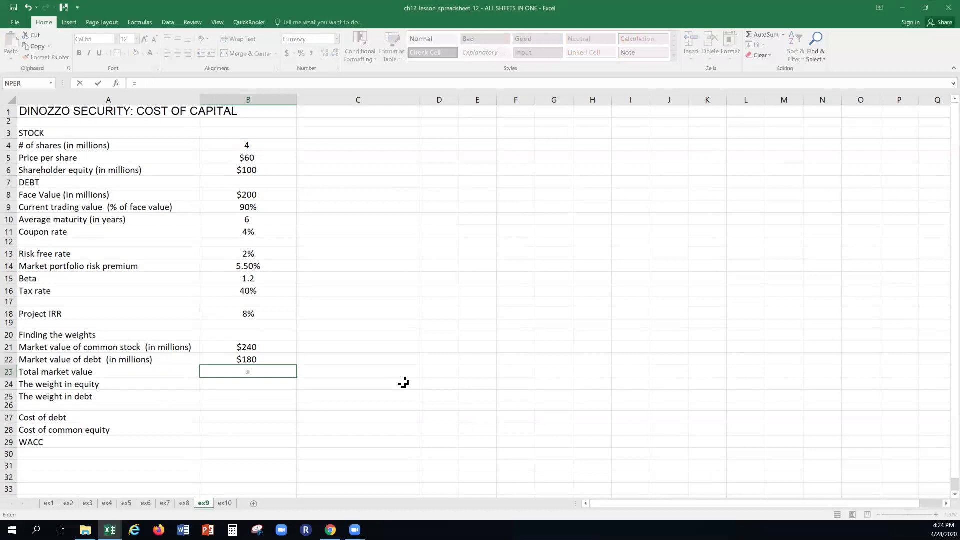
pyautogui.write('sum(')
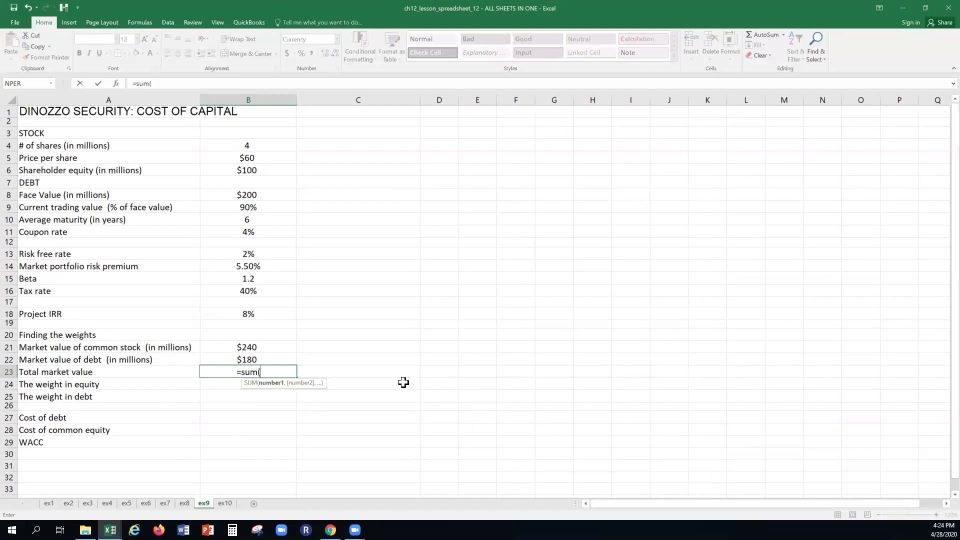
pyautogui.write('b21')
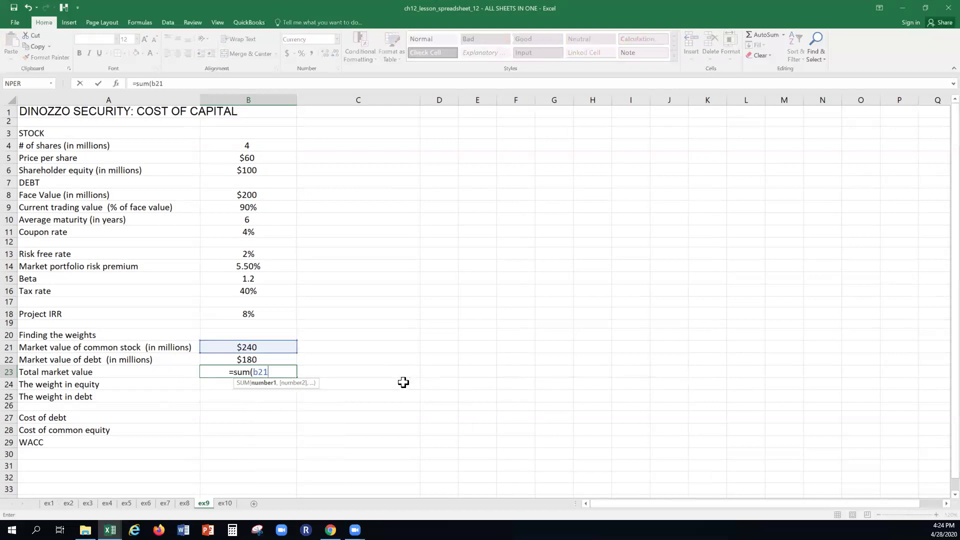
pyautogui.write(':b22)')
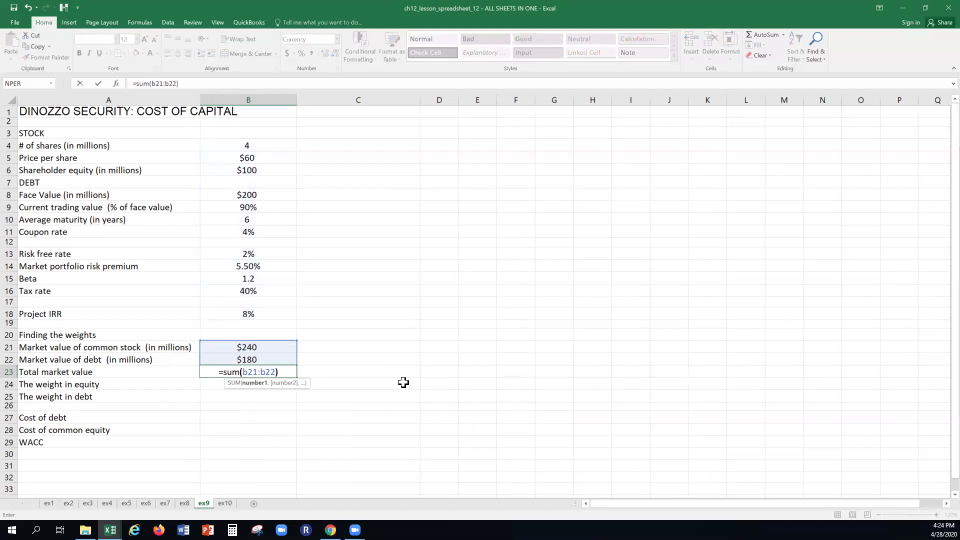
pyautogui.press('Return')
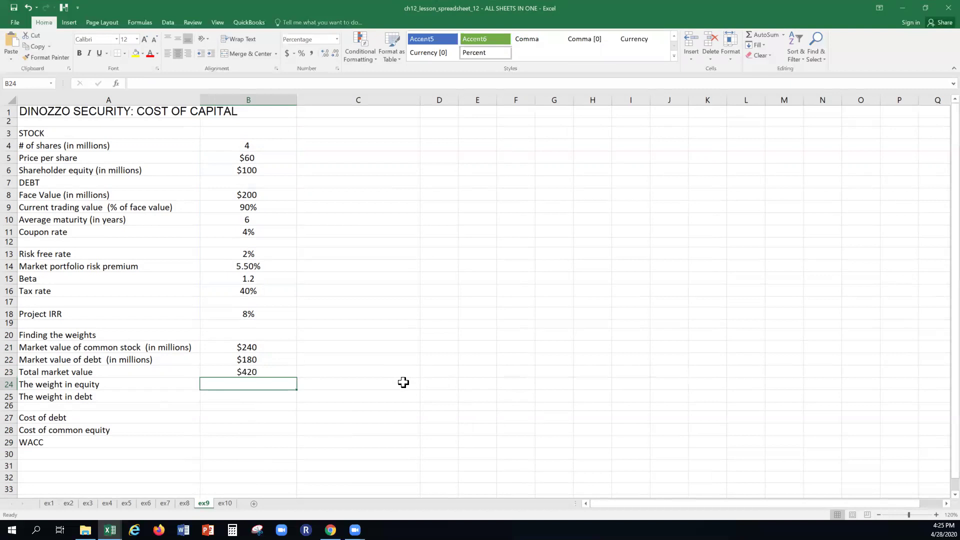
pyautogui.write('=b21')
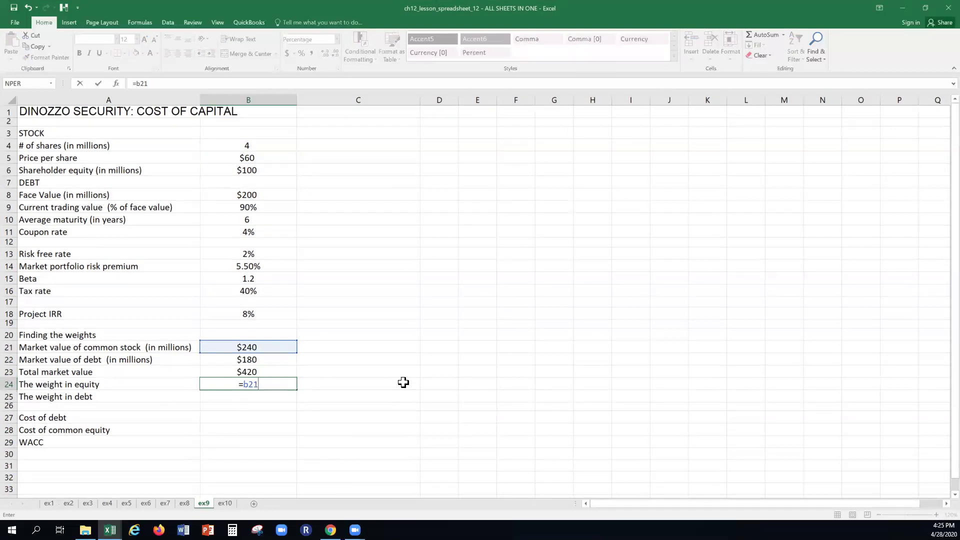
pyautogui.write('/$b$23')
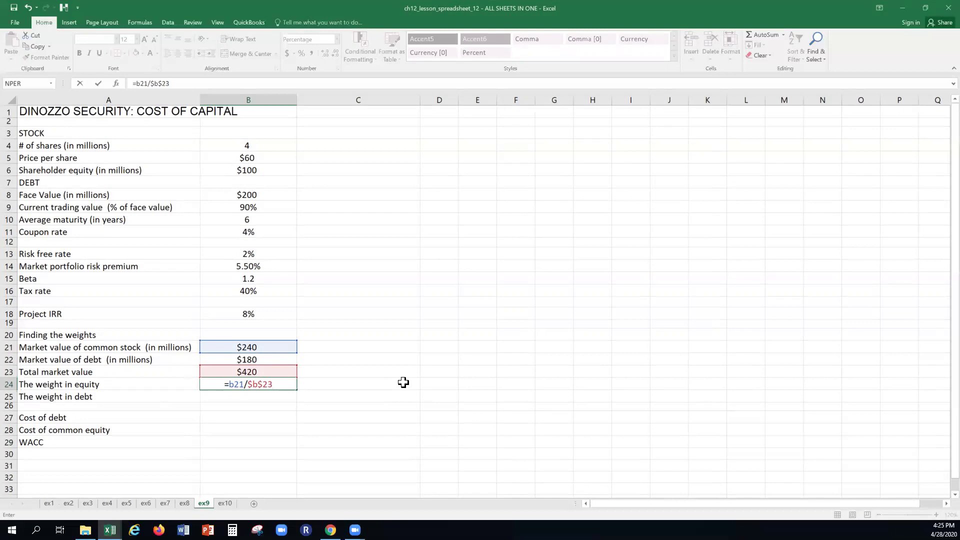
pyautogui.press('Return')
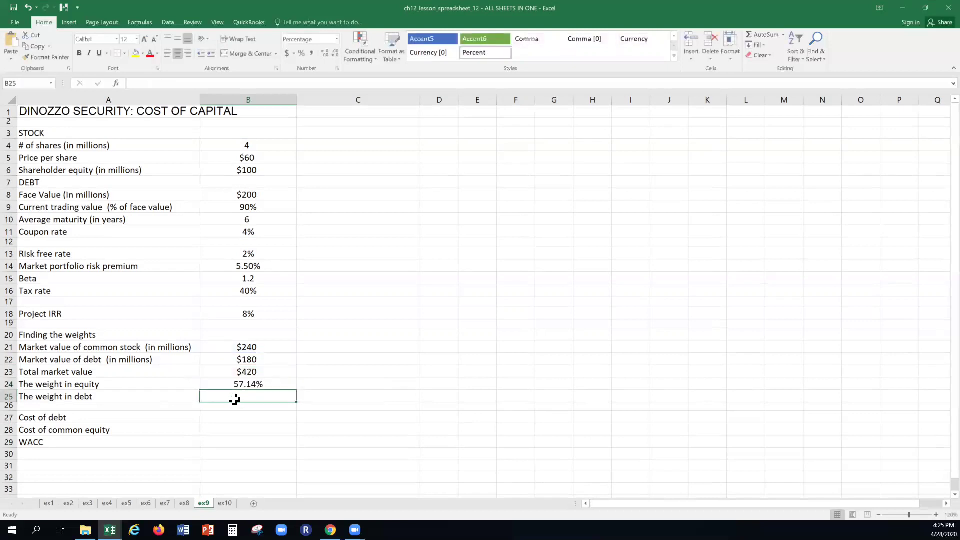
# - Copy the equity weight formula from B24 into B25 as =B22/$B$23, giving a 42.86% weight in debt
pyautogui.click(254, 384)
pyautogui.moveTo(296, 390); pyautogui.dragTo(296, 402)
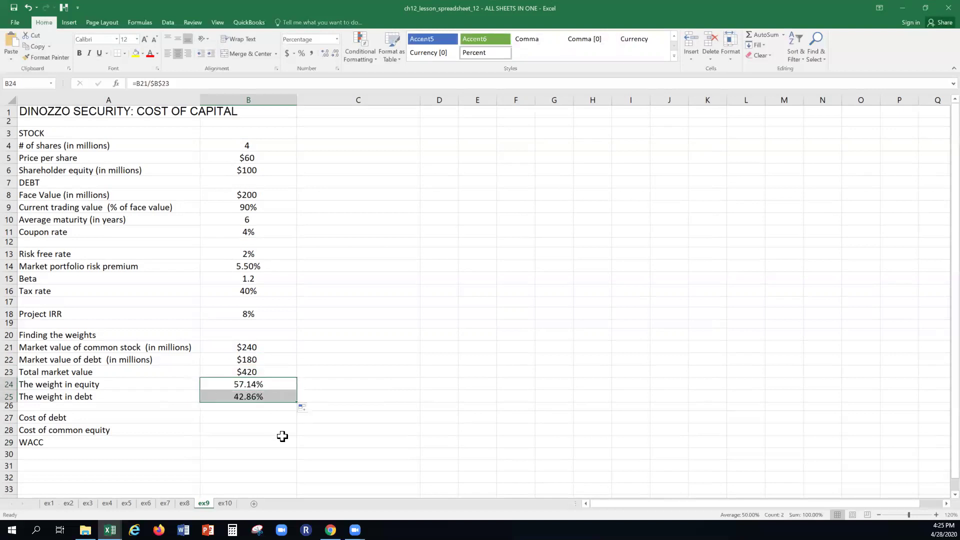
pyautogui.click(245, 396)
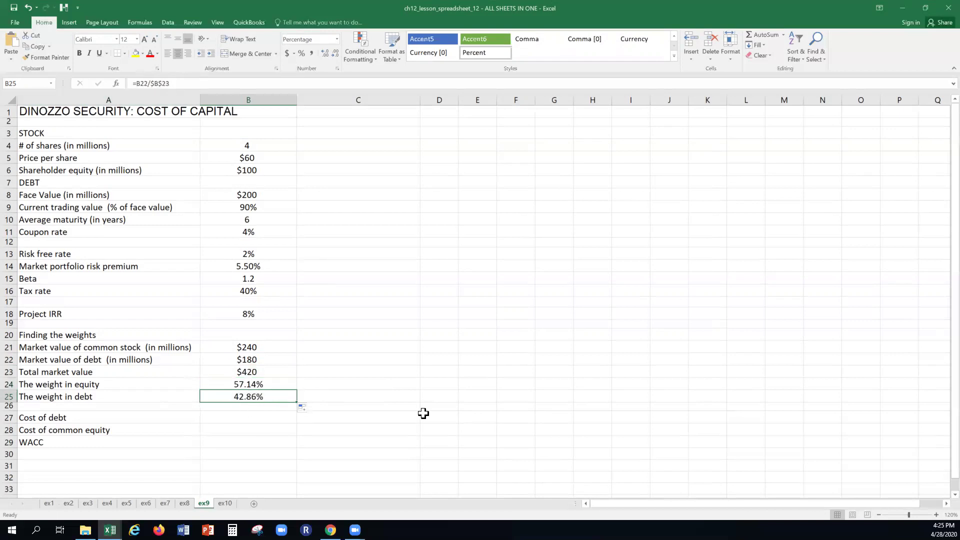
pyautogui.click(359, 419)
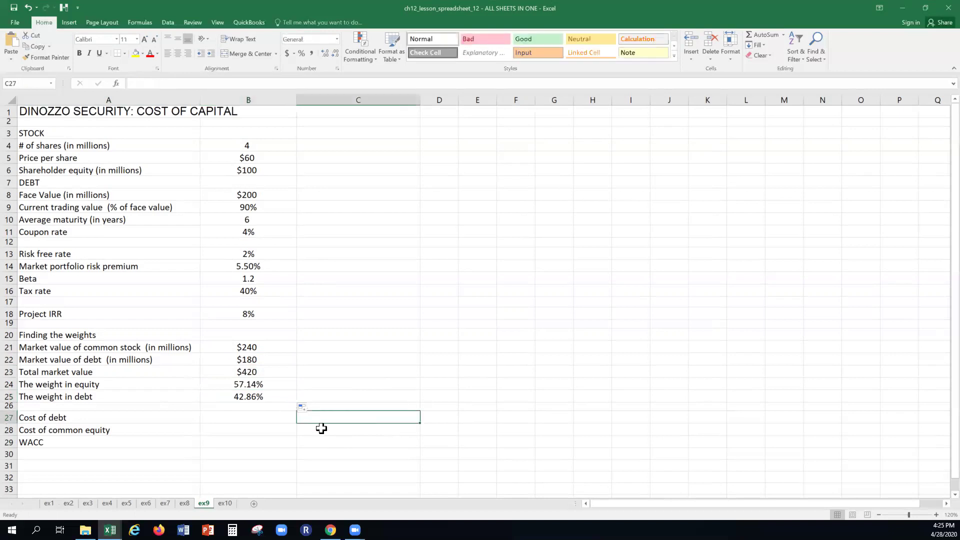
# - Enter =RATE(B10,B8*B11,-B22,B8) in B27 for DiNozzo's cost of debt
pyautogui.click(248, 420)
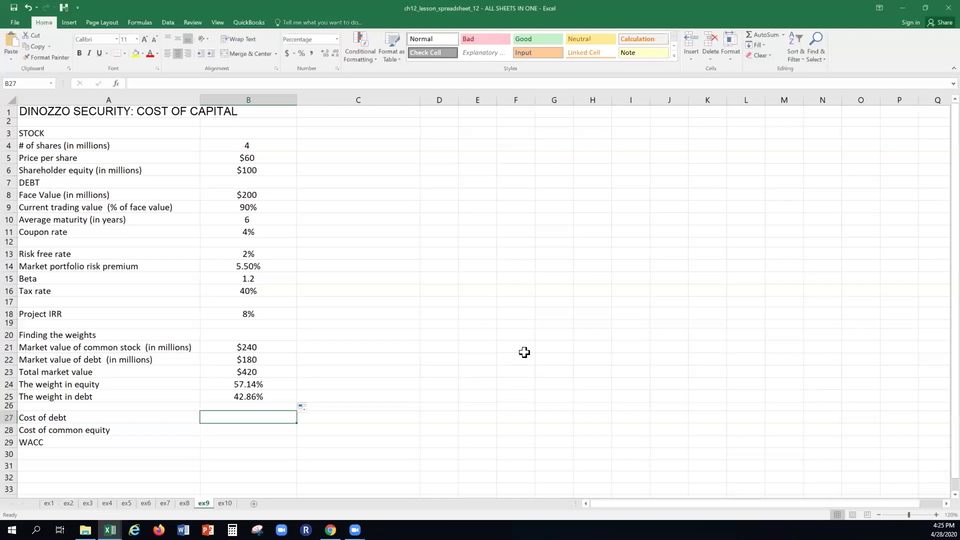
pyautogui.write('=rate')
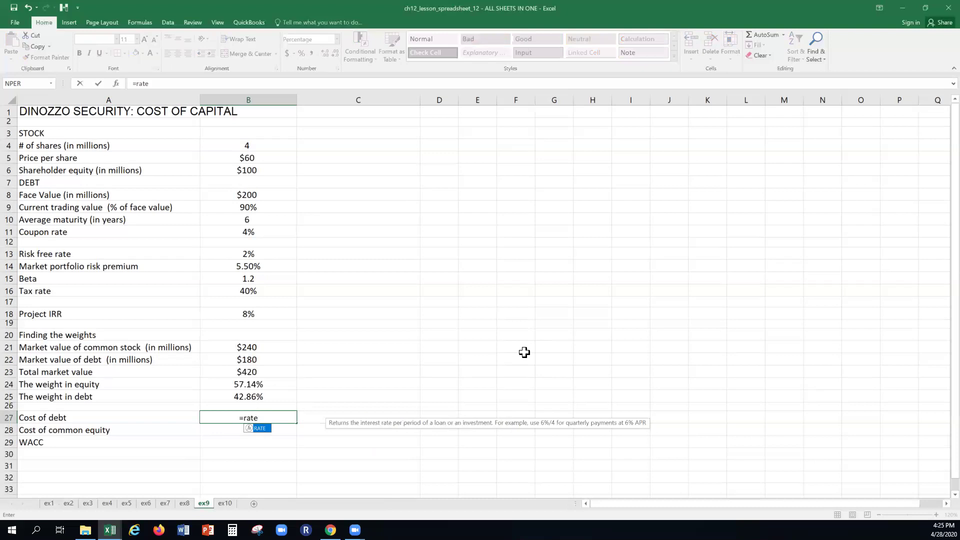
pyautogui.write('(b10')
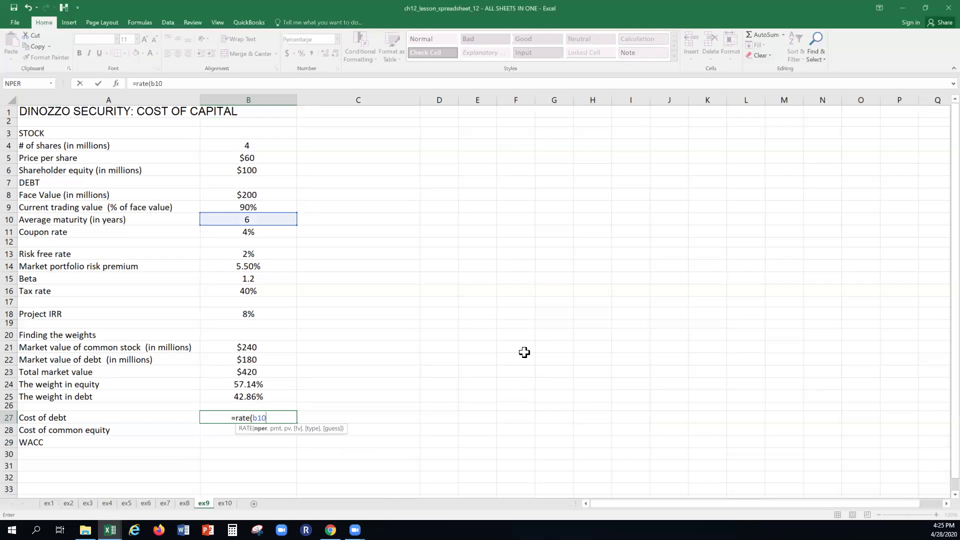
pyautogui.write(',')
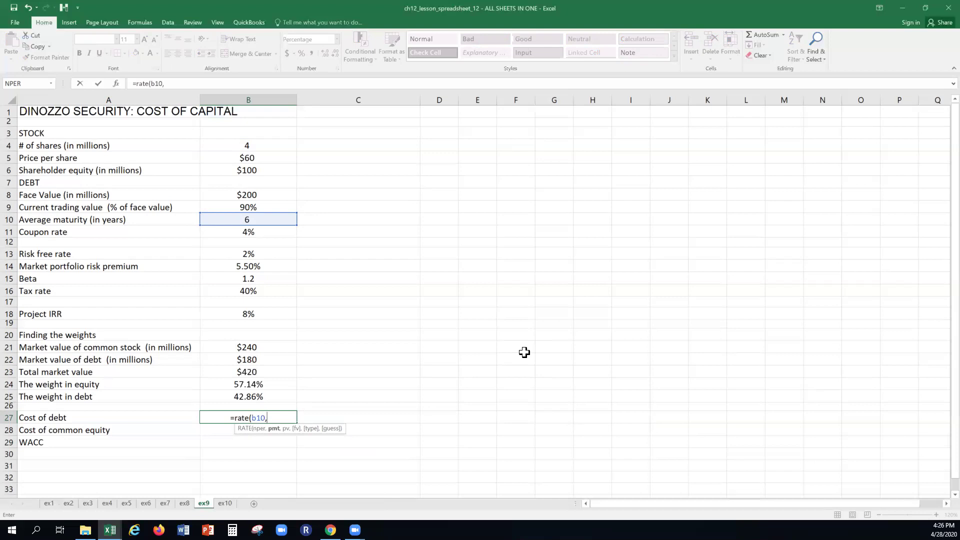
pyautogui.write('b*')
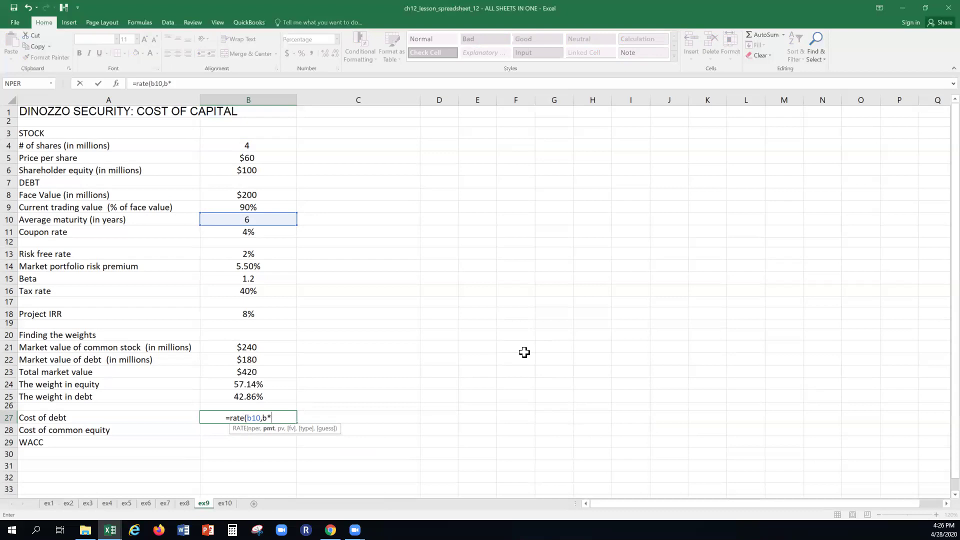
pyautogui.write('8')
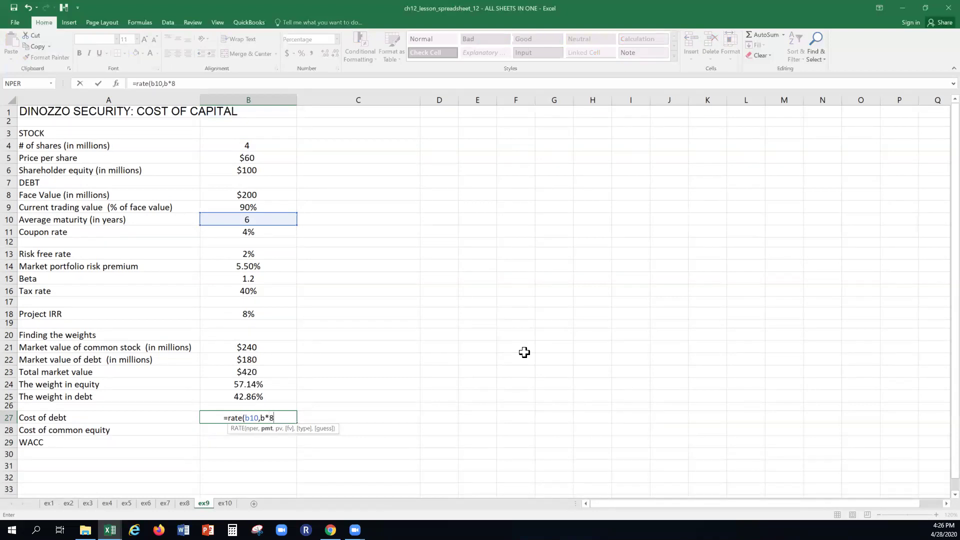
pyautogui.press('BackSpace')
pyautogui.press('BackSpace')
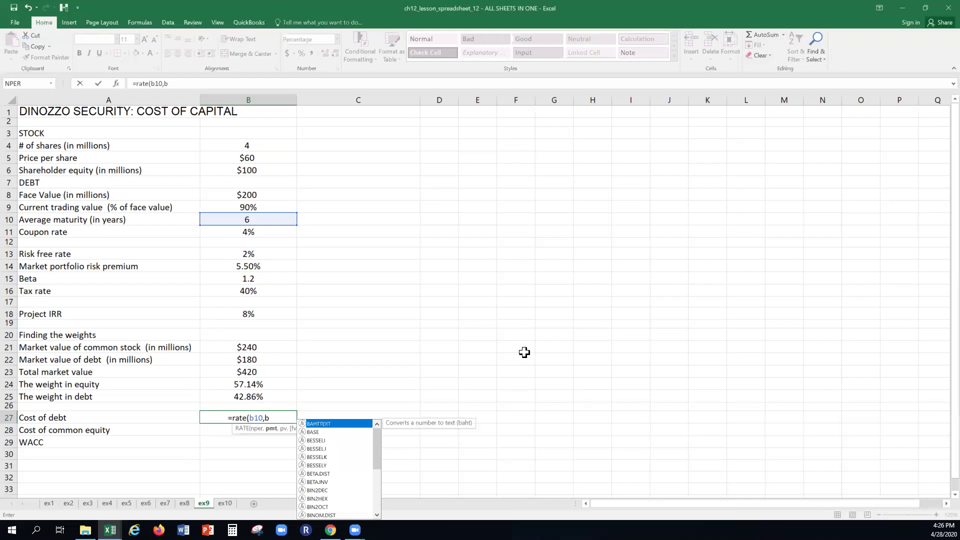
pyautogui.write('8*b11')
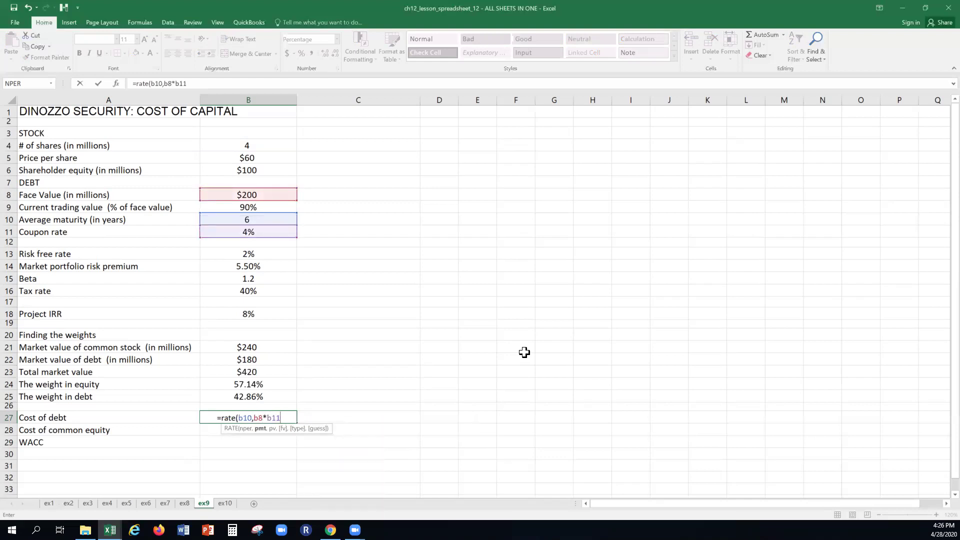
pyautogui.write(',')
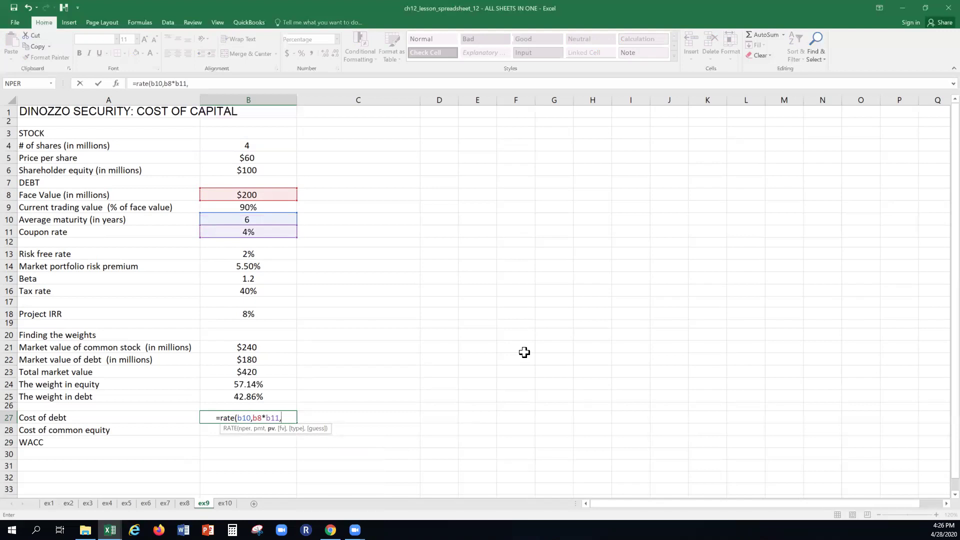
pyautogui.write('-b22')
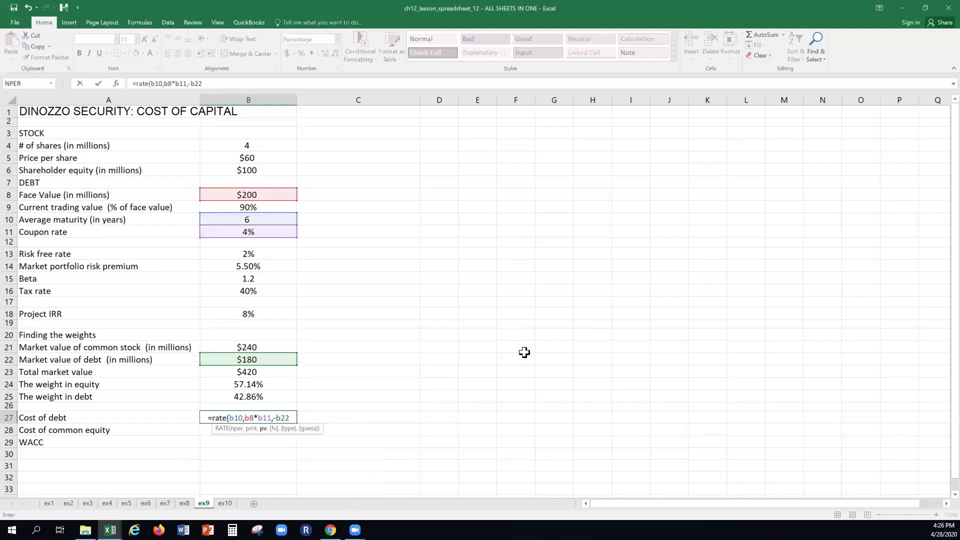
pyautogui.write(',b8')
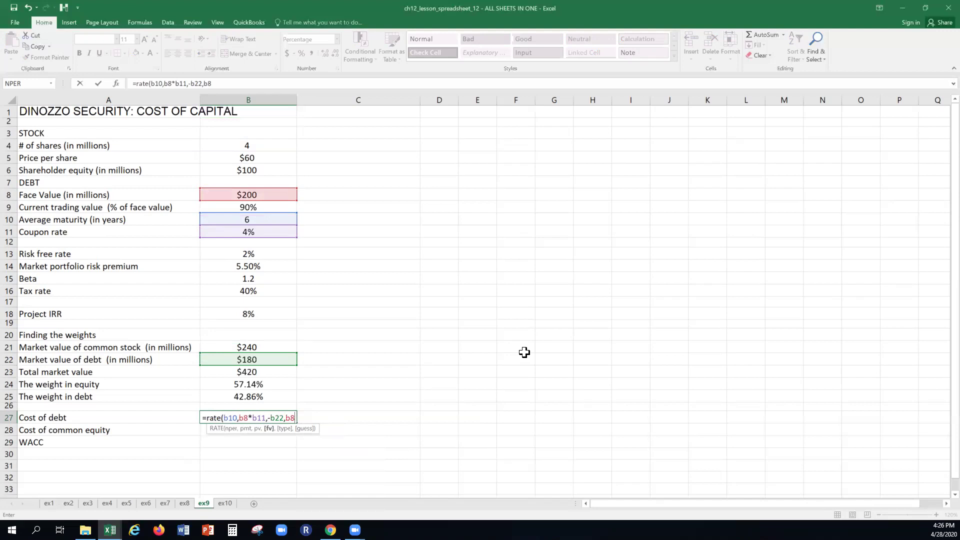
pyautogui.write(')')
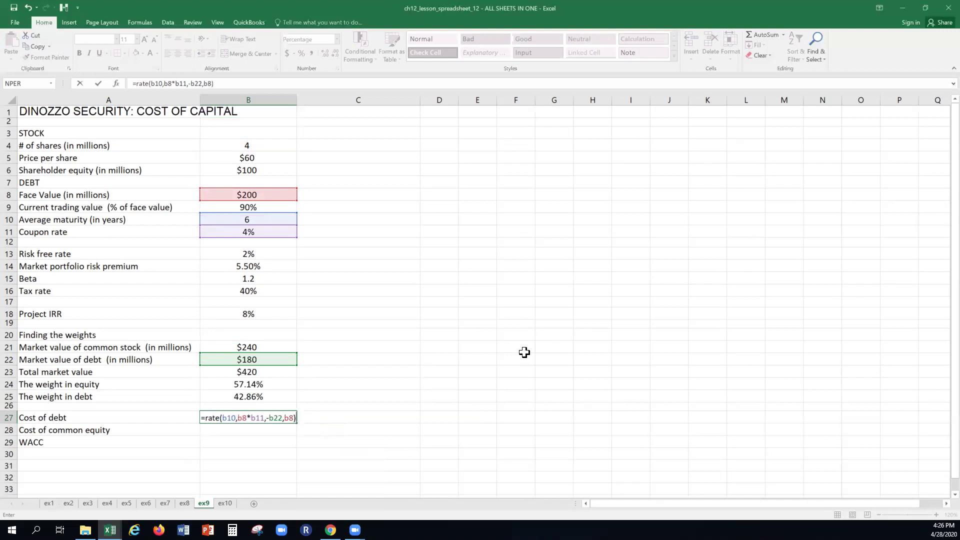
pyautogui.press('Return')
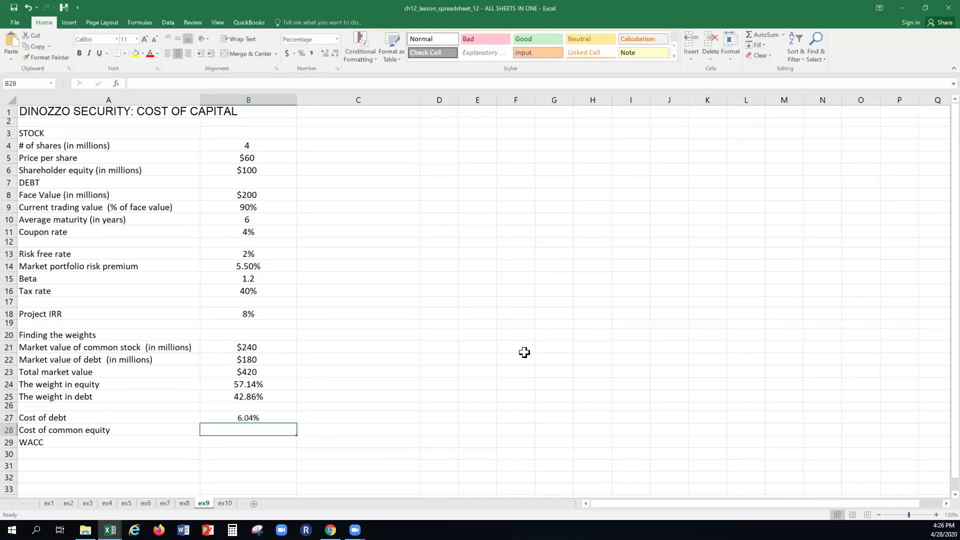
# - Enter =B13+B15*B14 in B28 for an 8.60% cost of common equity
pyautogui.write('=b13')
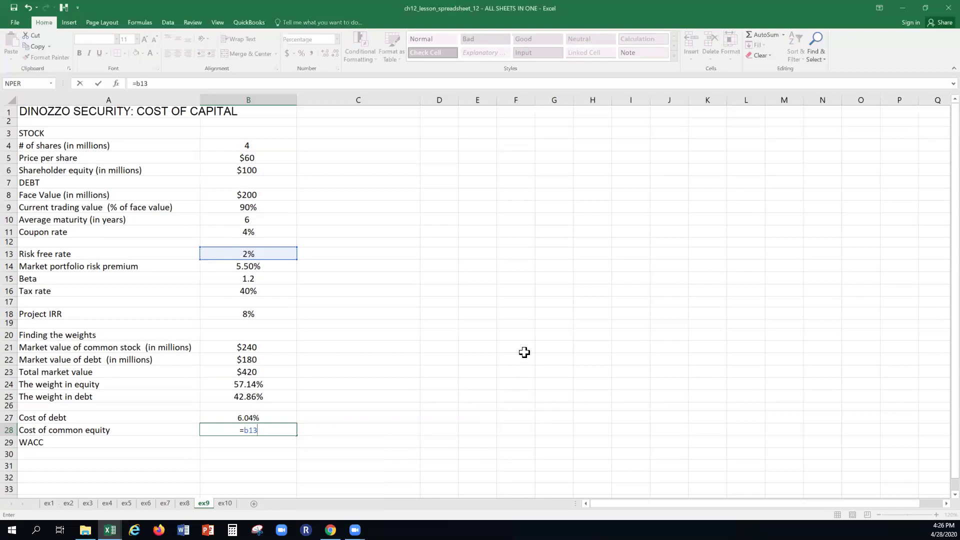
pyautogui.write('+b15')
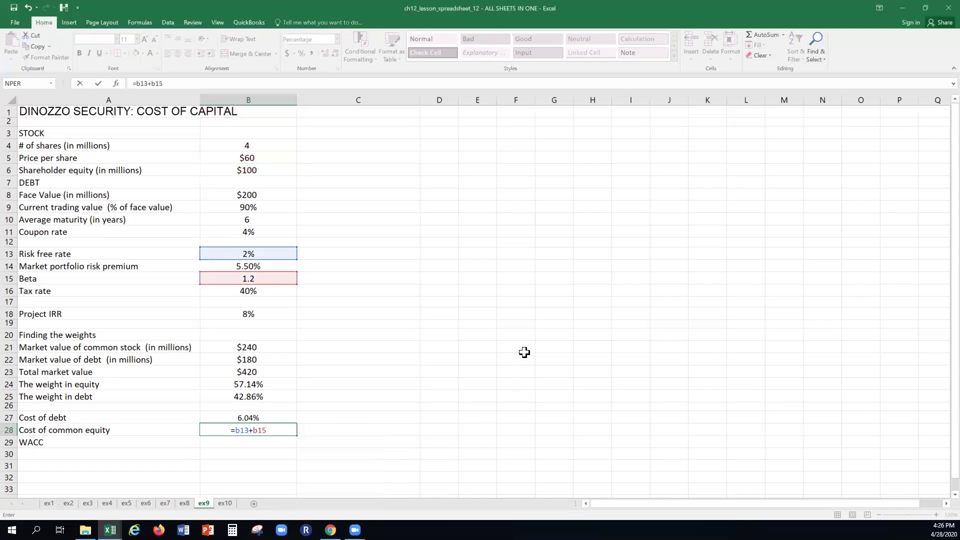
pyautogui.write('*b14')
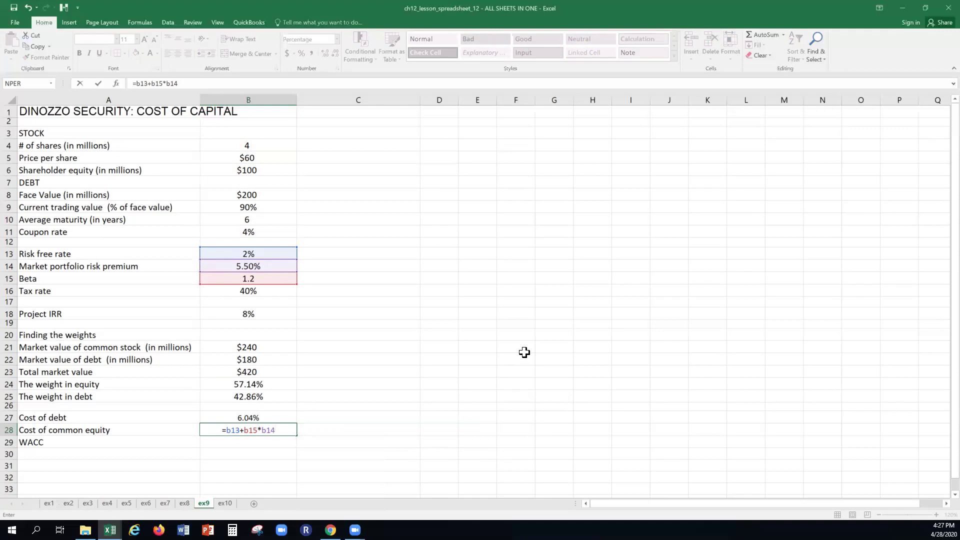
pyautogui.press('Return')
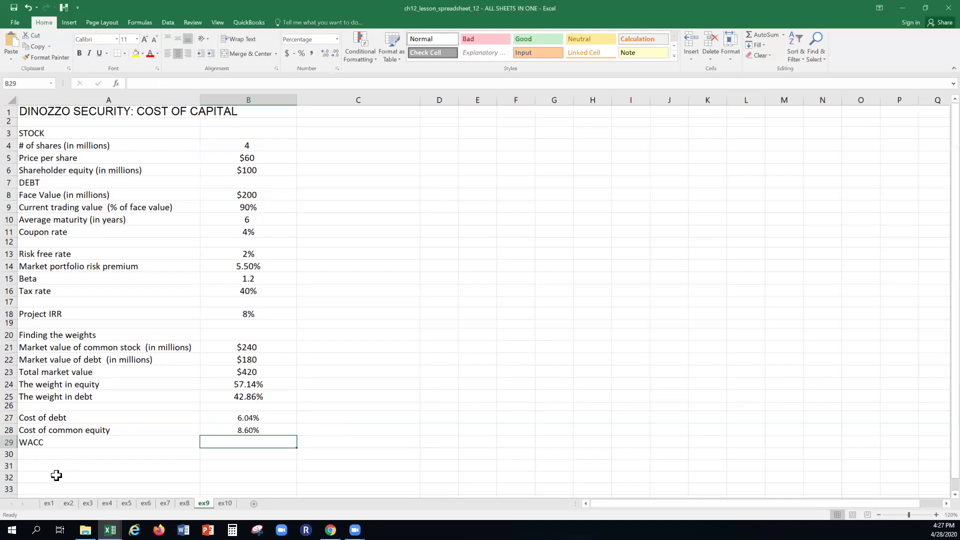
# - Select the WACC formula picture on sheet ex1, then return to ex9
pyautogui.click(49, 503)
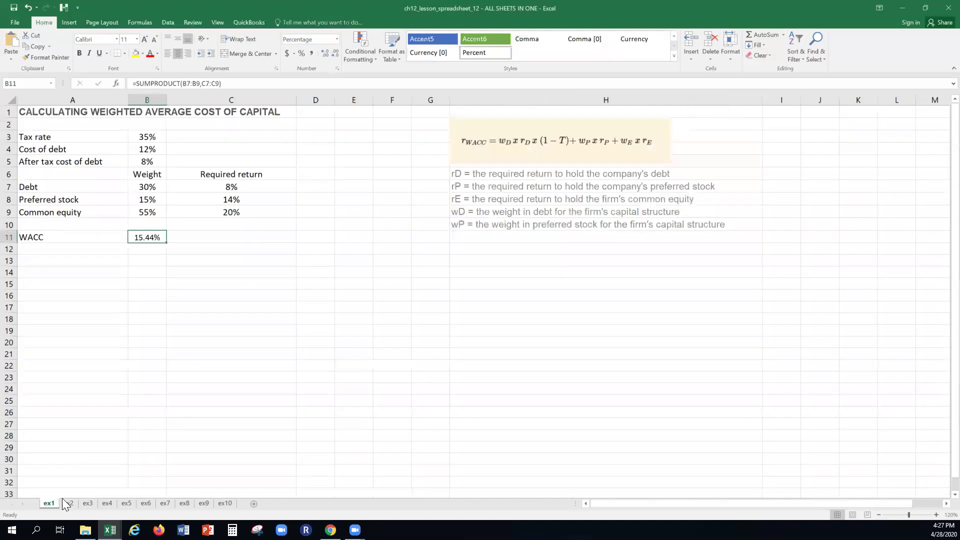
pyautogui.click(502, 129)
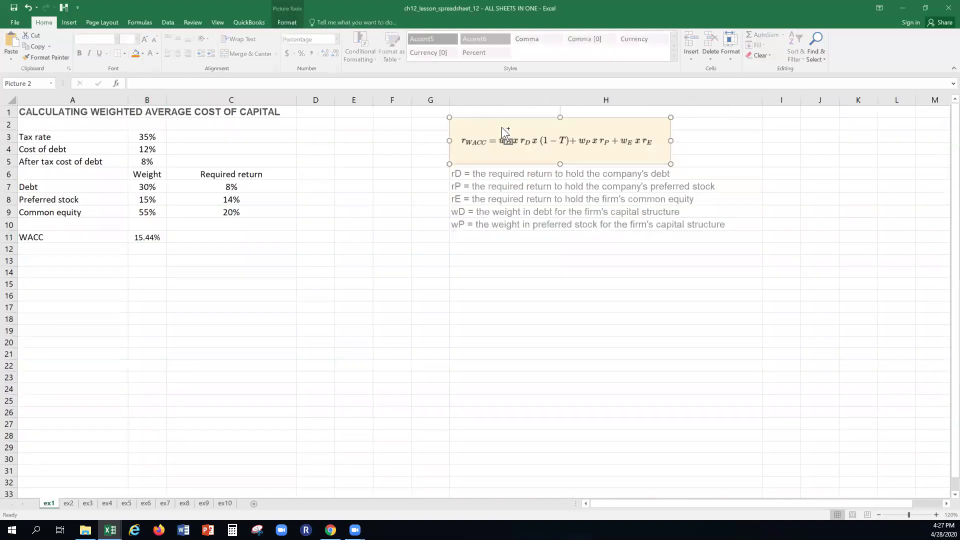
pyautogui.click(204, 503)
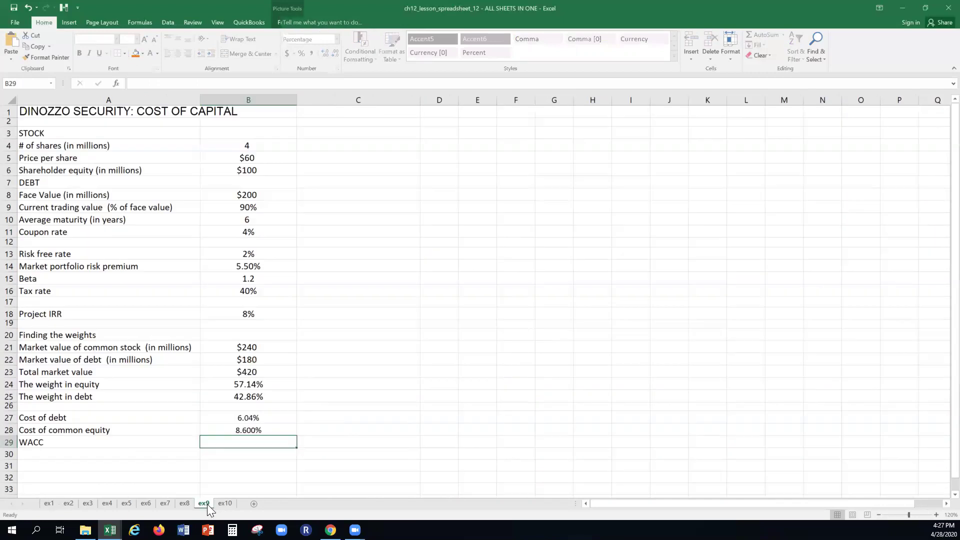
# - Paste the WACC formula picture beside the data on ex9
pyautogui.click(508, 143)
pyautogui.hotkey('ctrl', 'v')
pyautogui.click(510, 252)
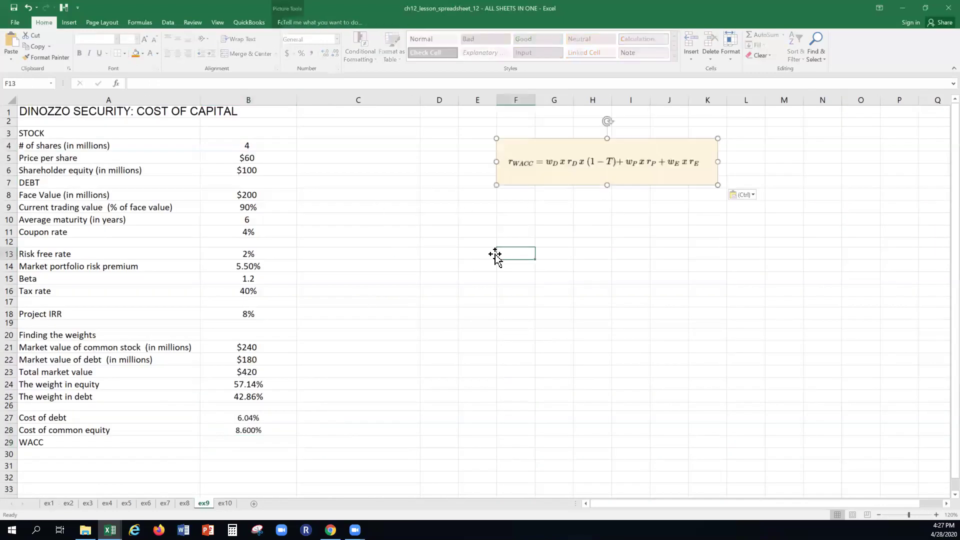
# - Enter =B27*(1-B16)*B25+B28*B24 in B29 for a 6.47% WACC, then check its references
pyautogui.click(230, 444)
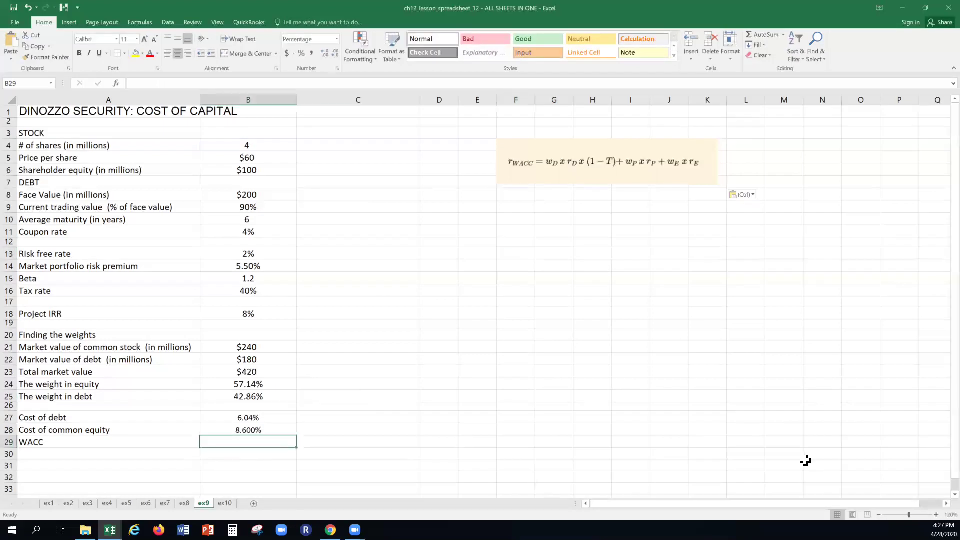
pyautogui.write('=b27')
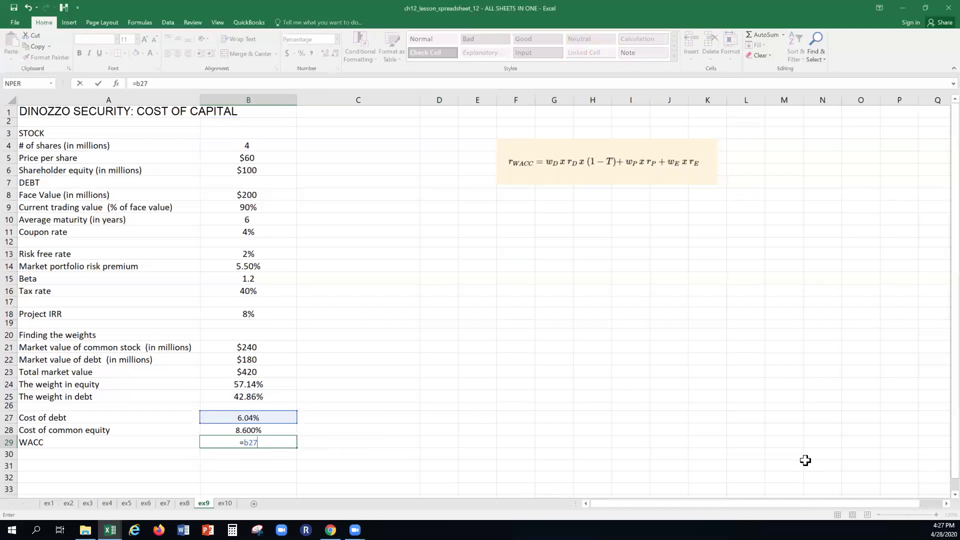
pyautogui.write('*(1-b16')
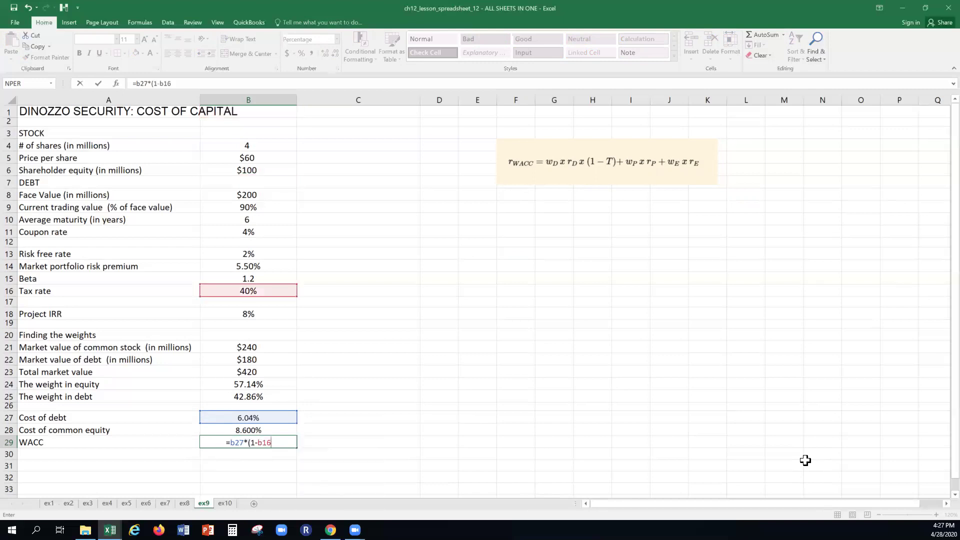
pyautogui.write(')')
pyautogui.write(')*')
pyautogui.write('b25')
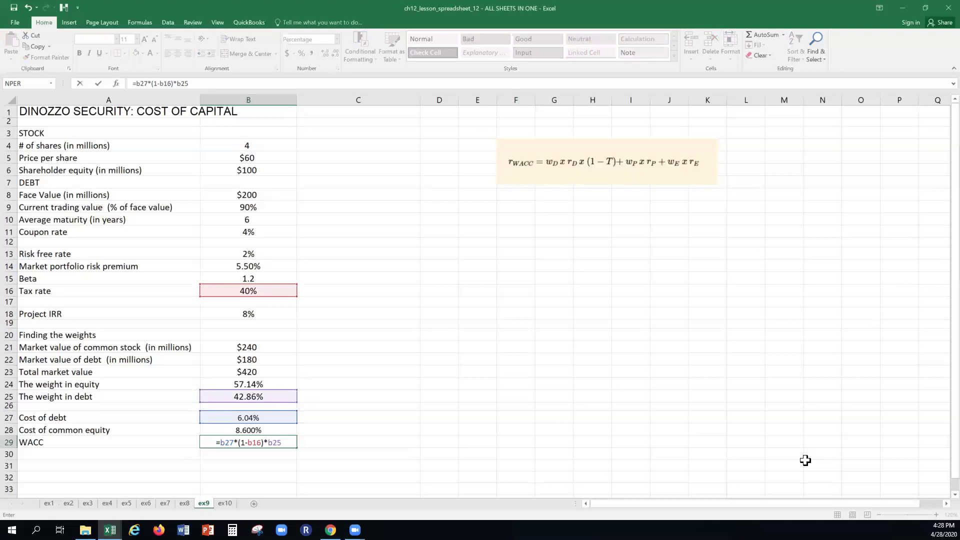
pyautogui.write('+b28')
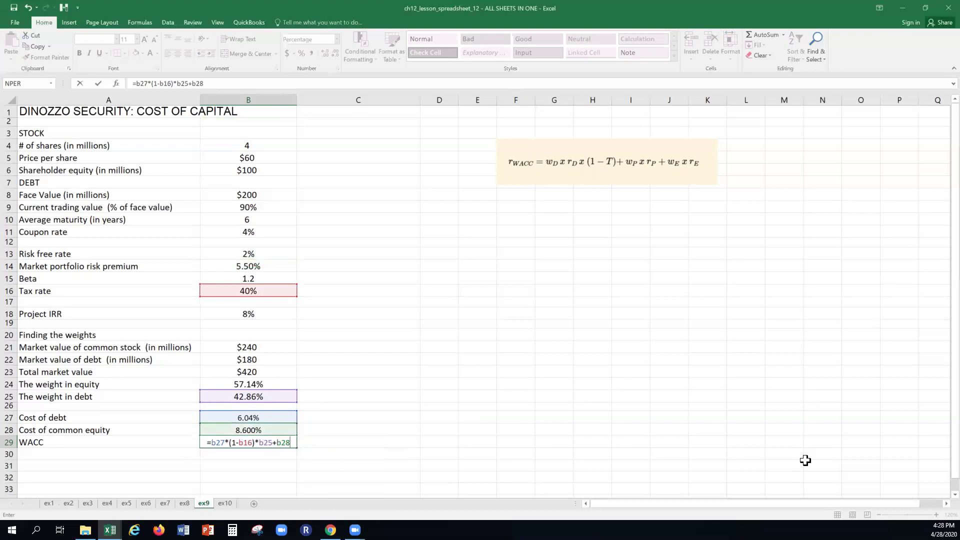
pyautogui.write('*b2')
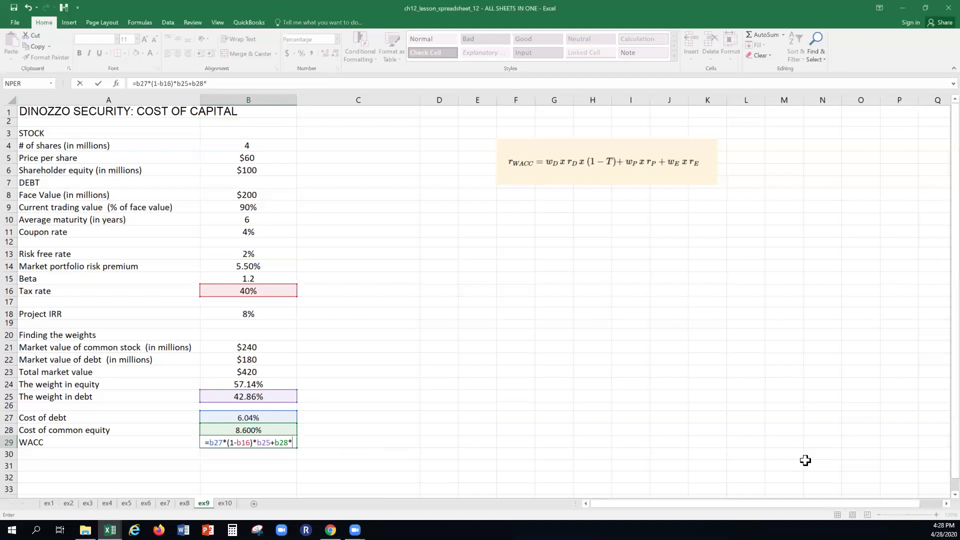
pyautogui.write('4')
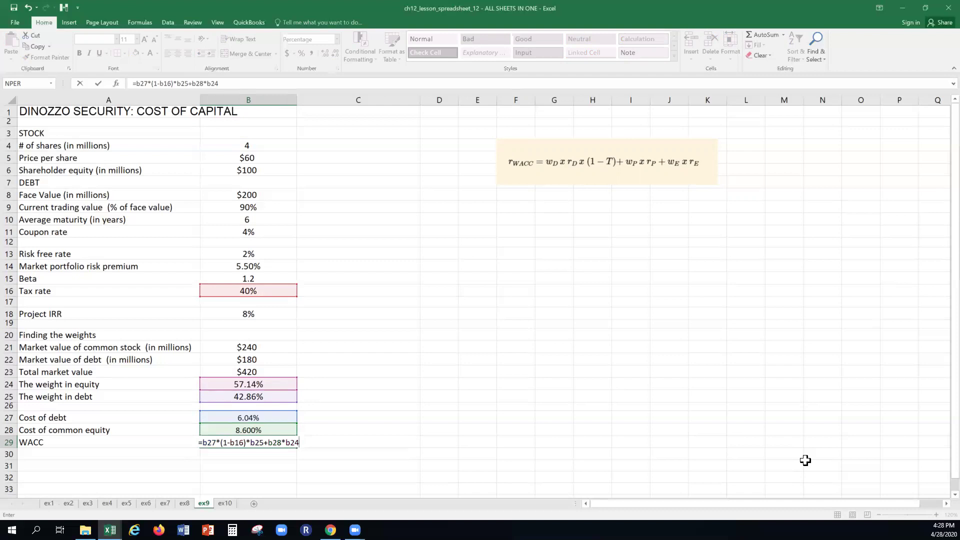
pyautogui.press('Return')
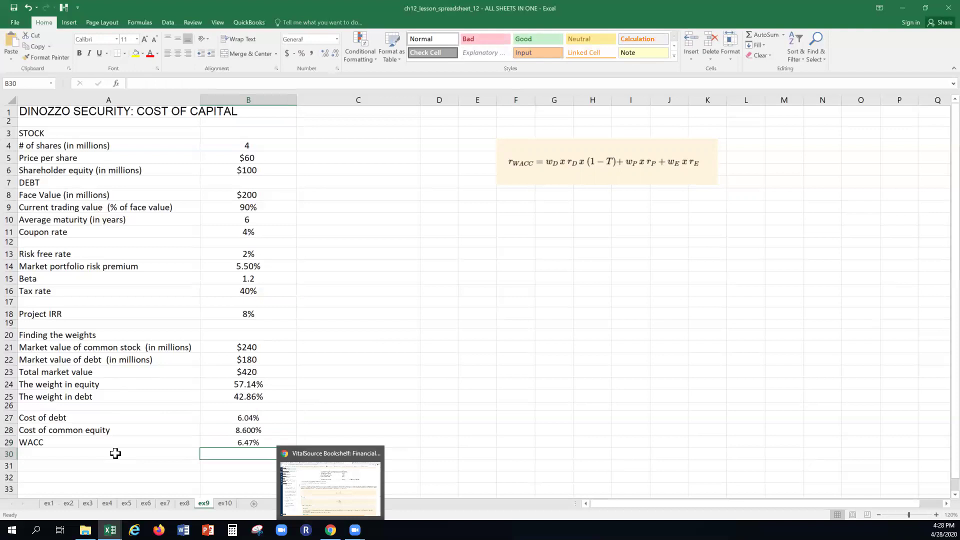
pyautogui.click(245, 441)
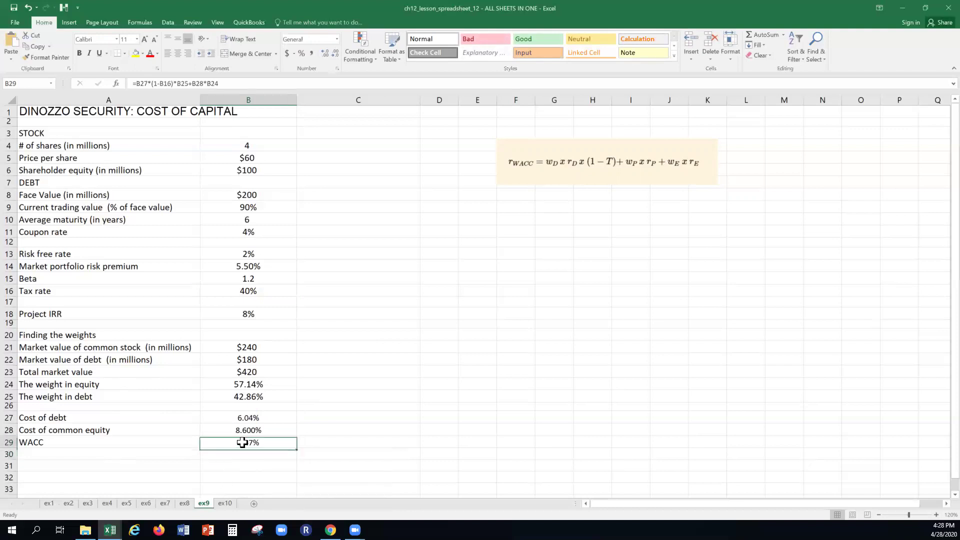
pyautogui.doubleClick(217, 445)
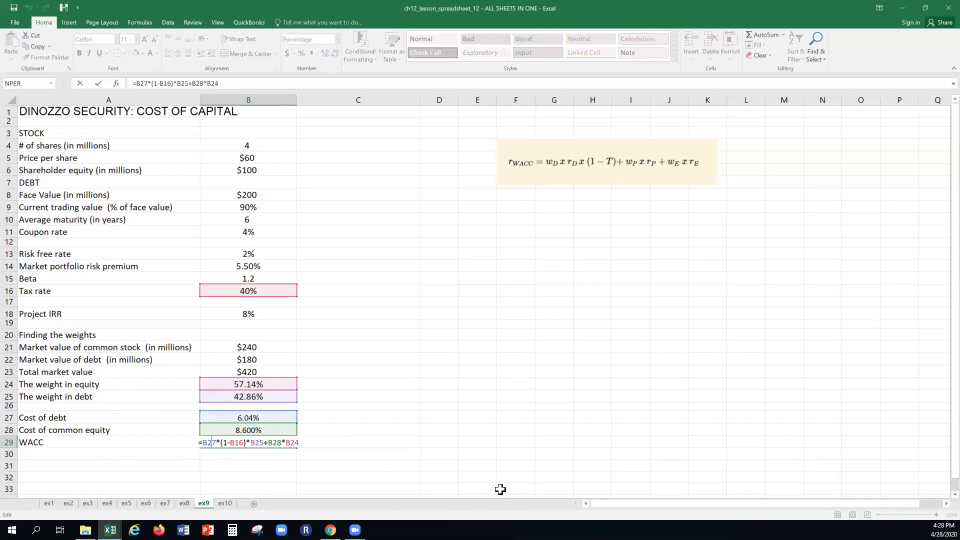
pyautogui.press('Escape')
pyautogui.click(366, 454)
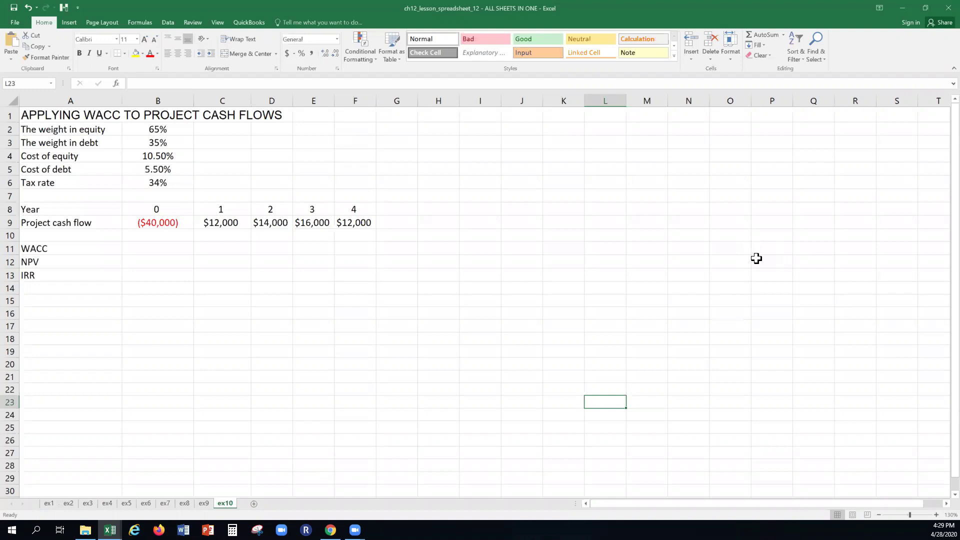
# - Enter =b2*b4+b3*b5*(1-b6) in B11 for an 8.10% project WACC
pyautogui.click(158, 249)
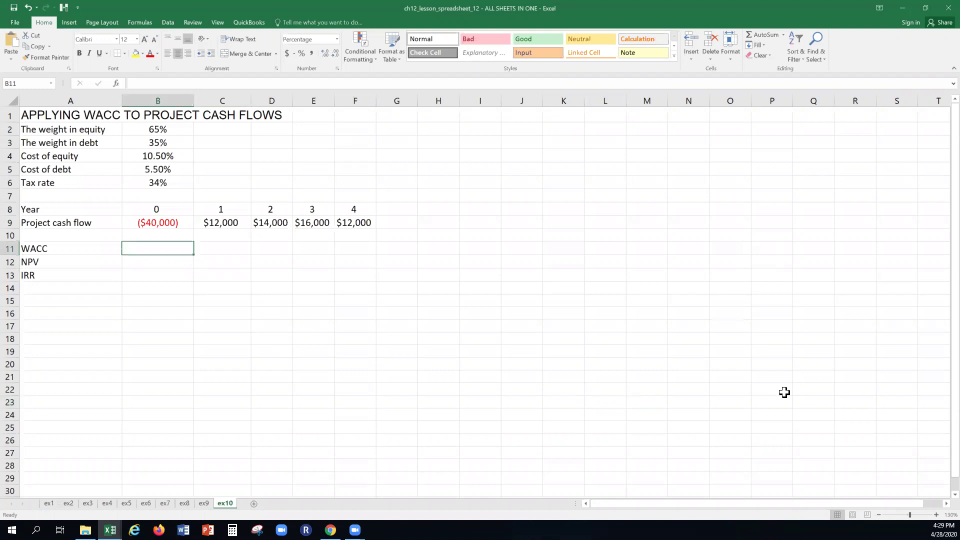
pyautogui.write('=')
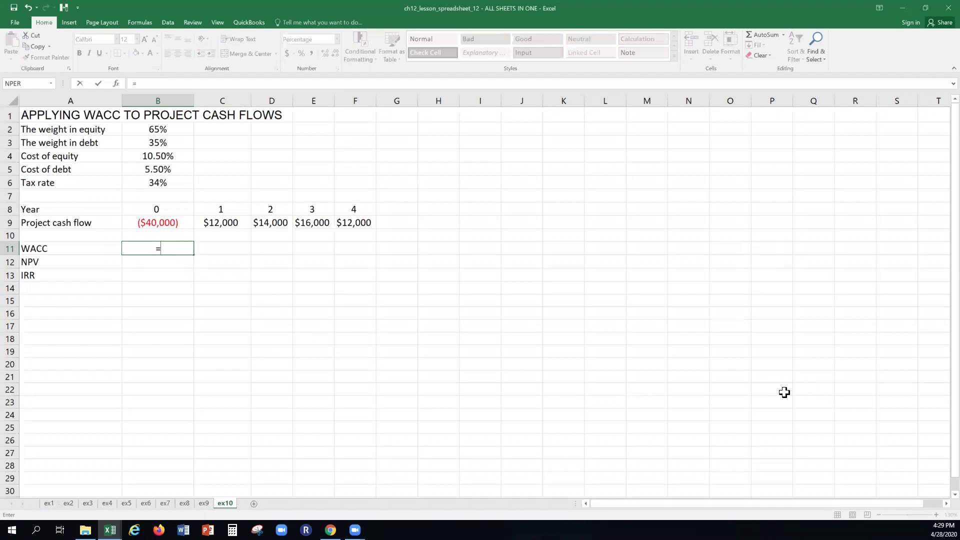
pyautogui.write('b2')
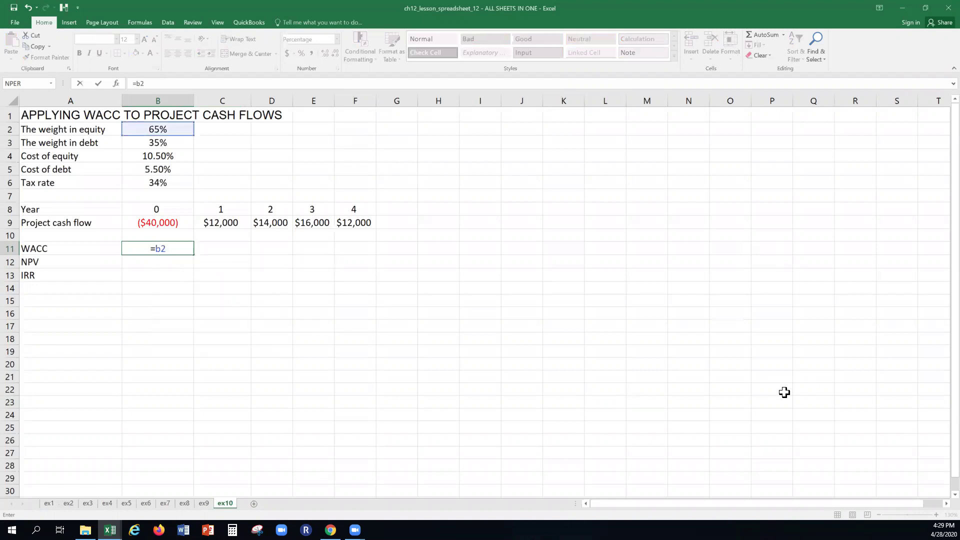
pyautogui.write('*')
pyautogui.write('b')
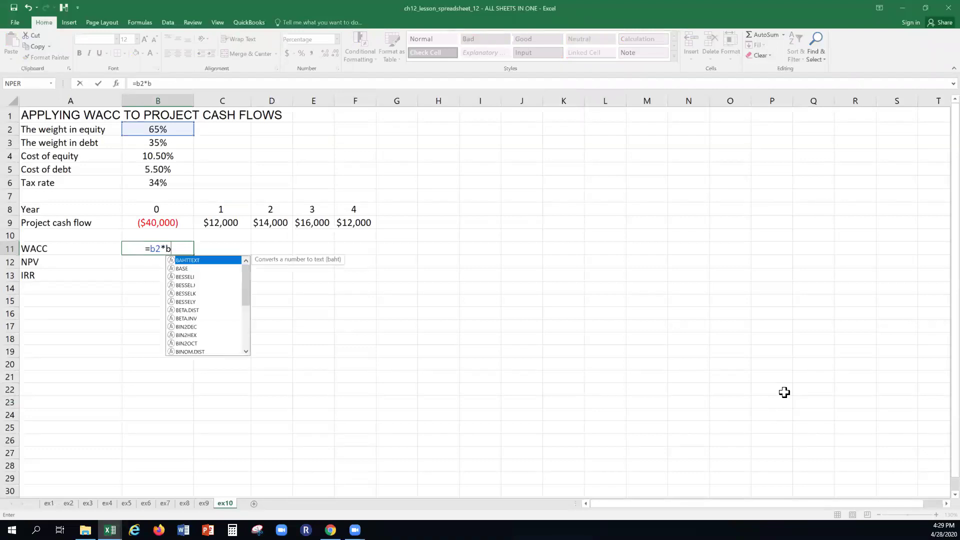
pyautogui.write('4+')
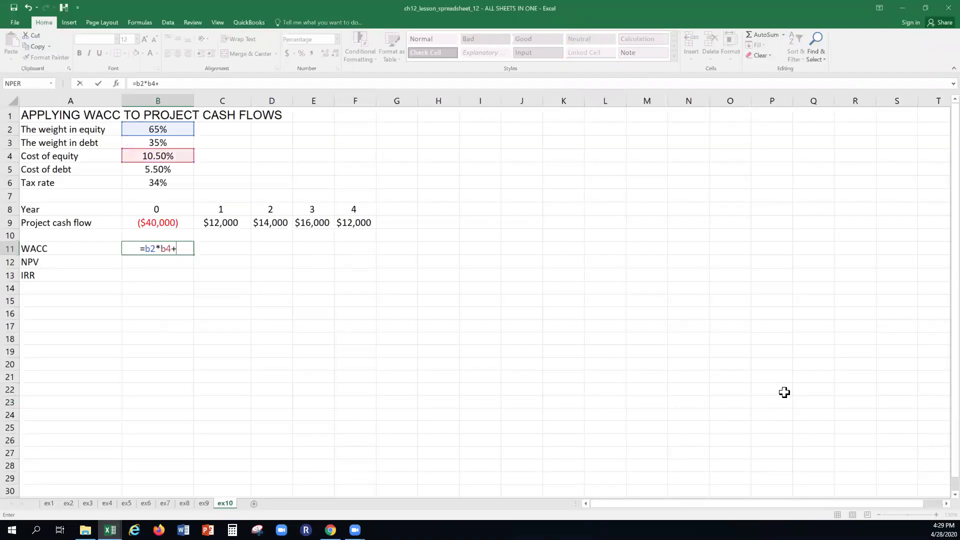
pyautogui.write('b')
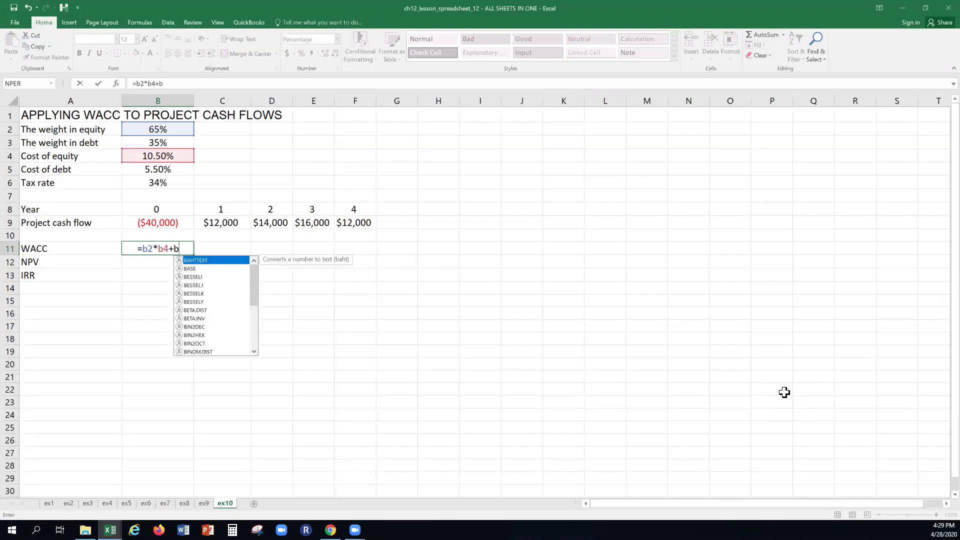
pyautogui.write('3')
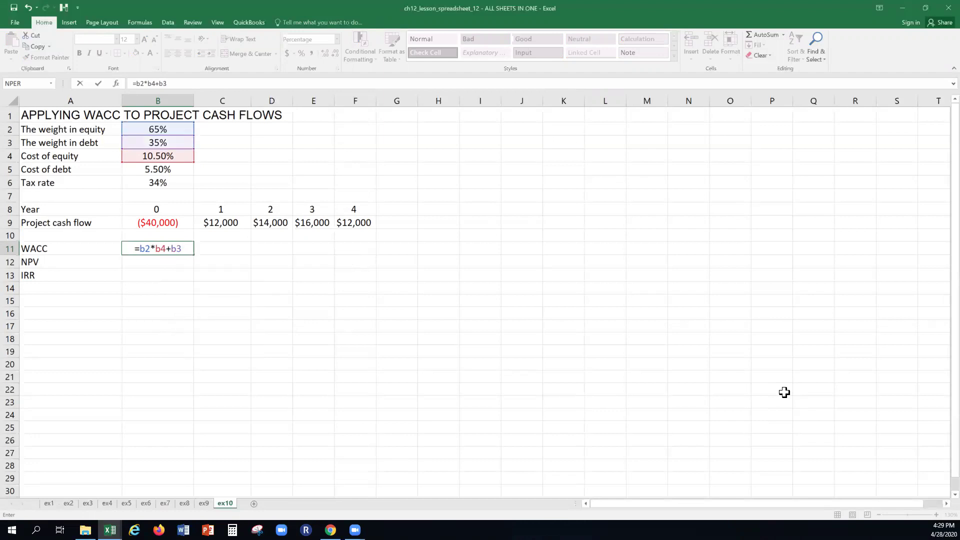
pyautogui.write('*b5')
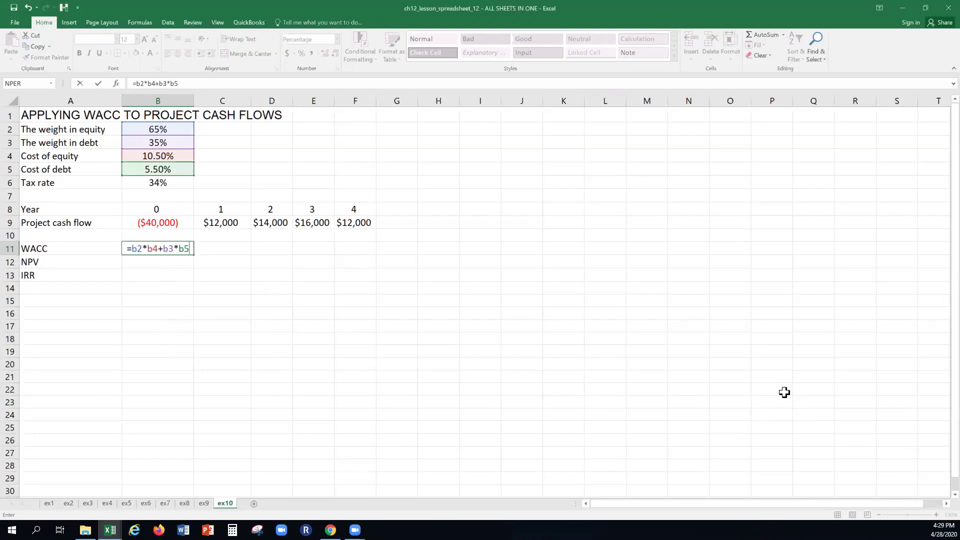
pyautogui.write('*(1-b6')
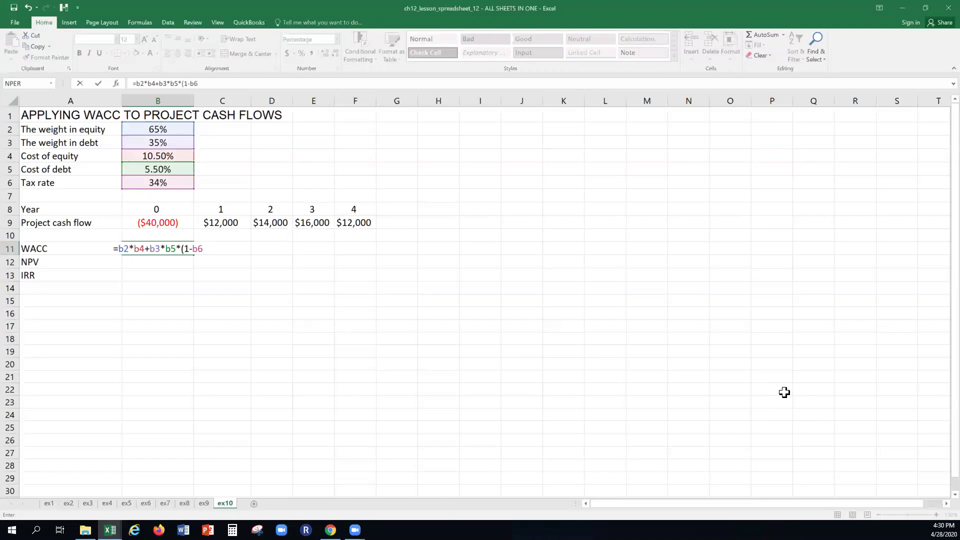
pyautogui.write(')')
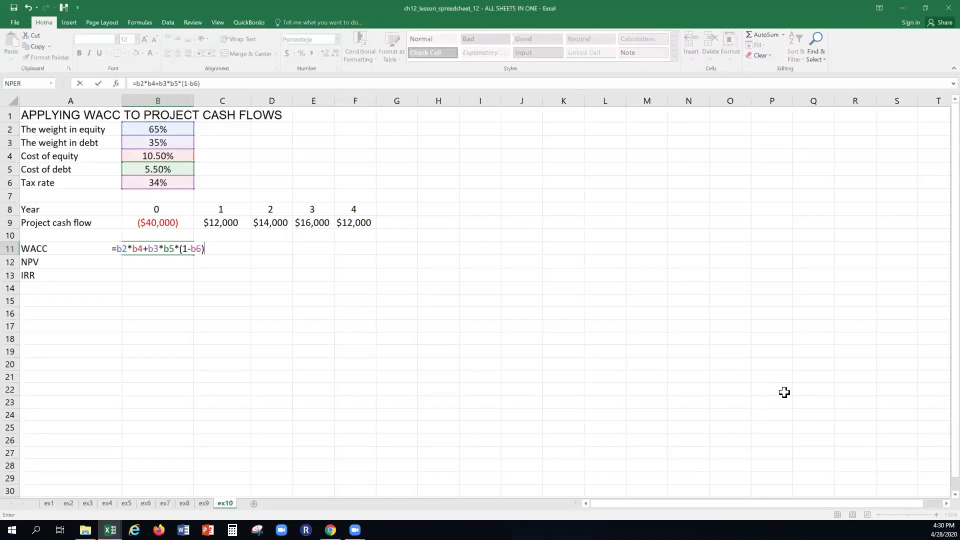
pyautogui.press('Return')
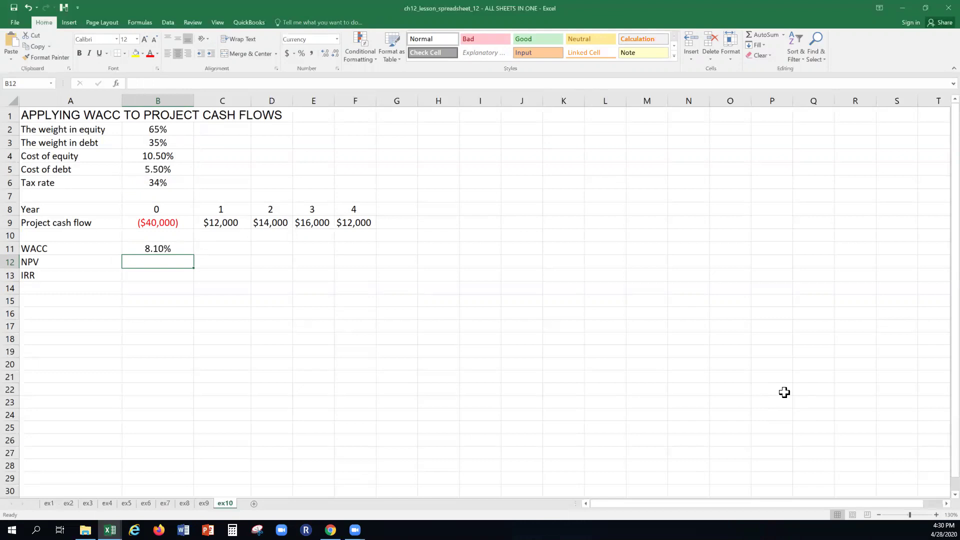
# - Enter =npv(b11,c9:f9)+b9 in B12 for an NPV of $4,539.75
pyautogui.write('=np')
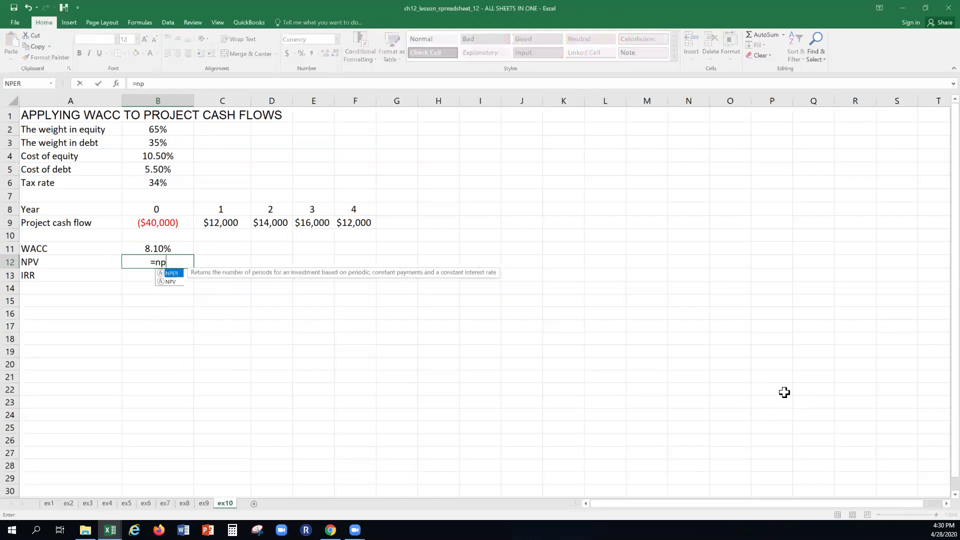
pyautogui.write('v(')
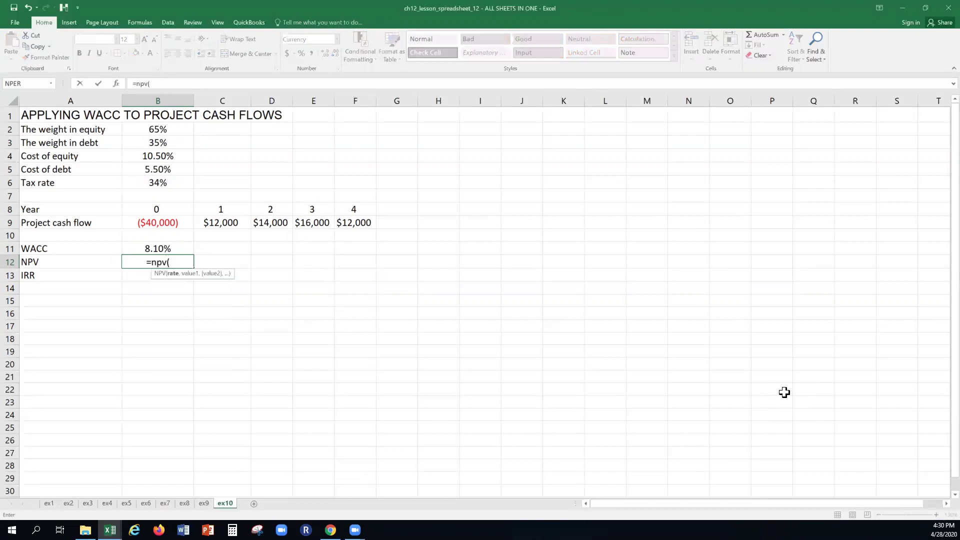
pyautogui.write('b11')
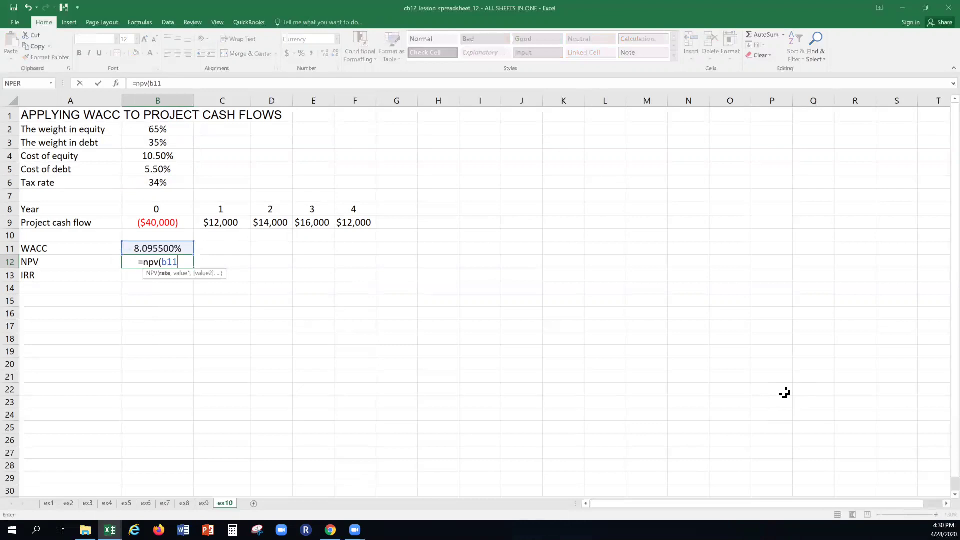
pyautogui.write(',')
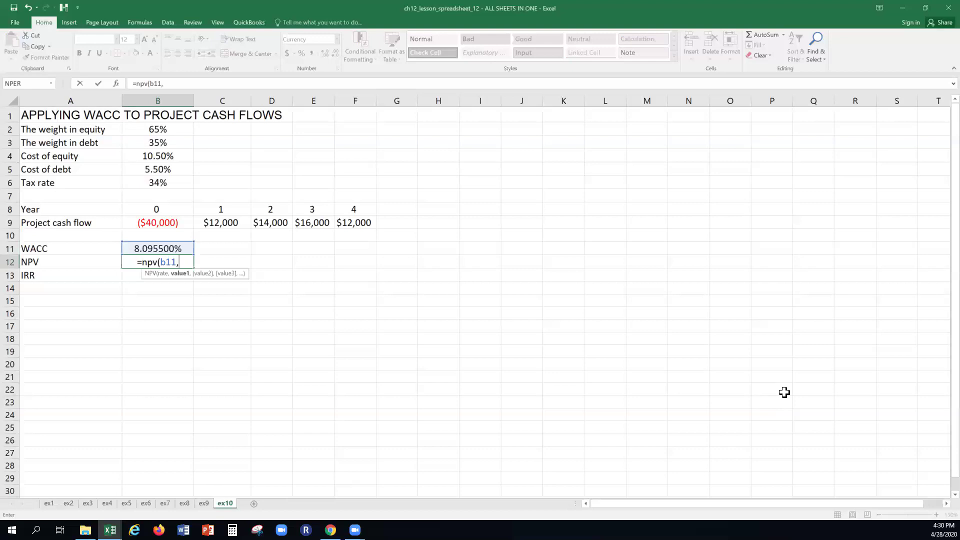
pyautogui.write('c9:')
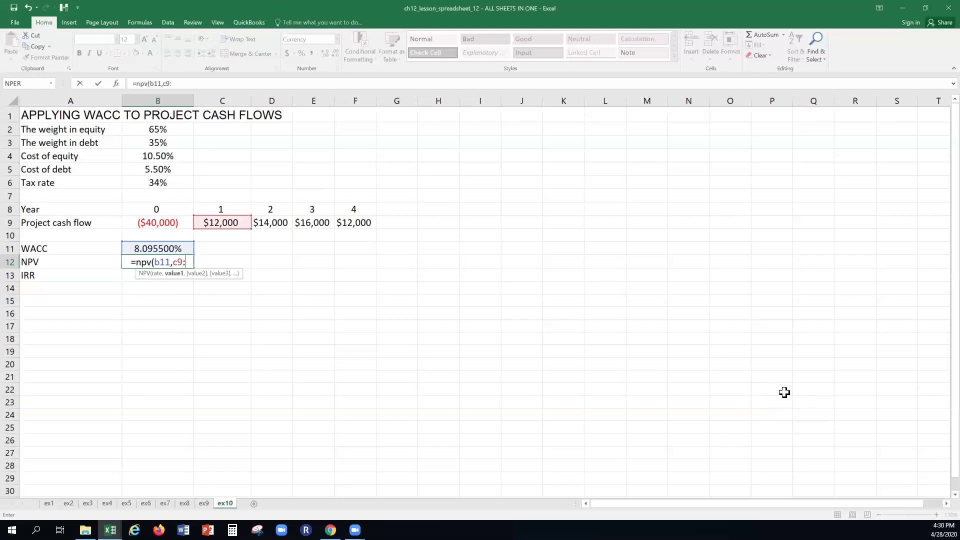
pyautogui.write('f9')
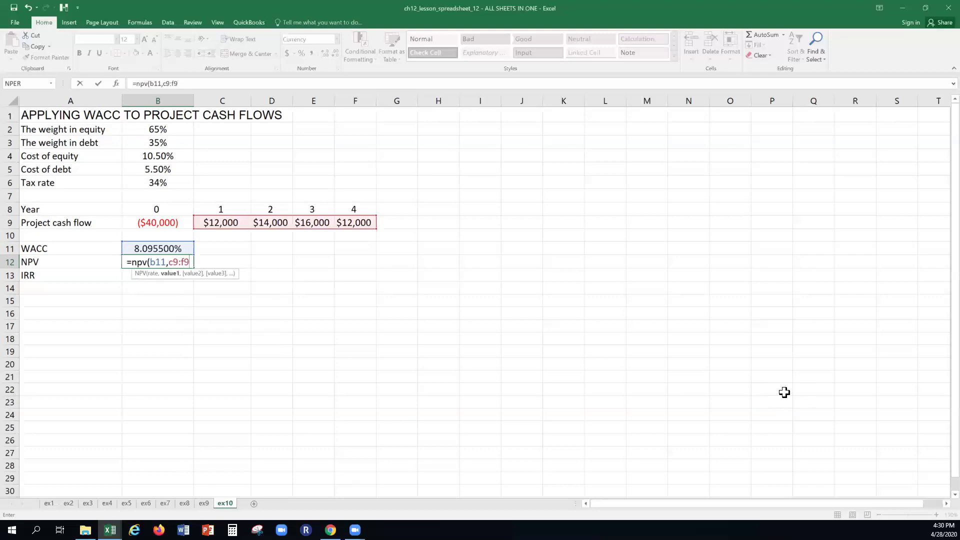
pyautogui.write(')')
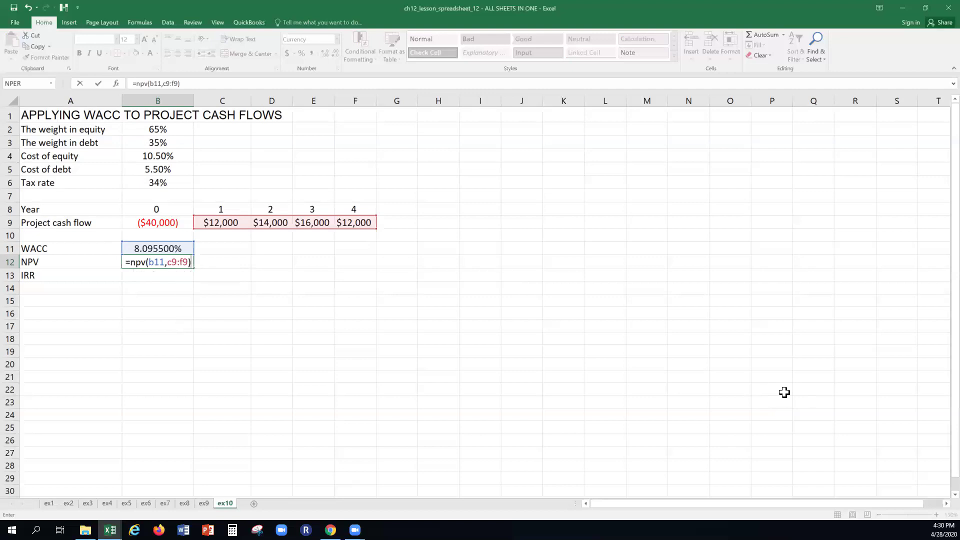
pyautogui.write('+b9')
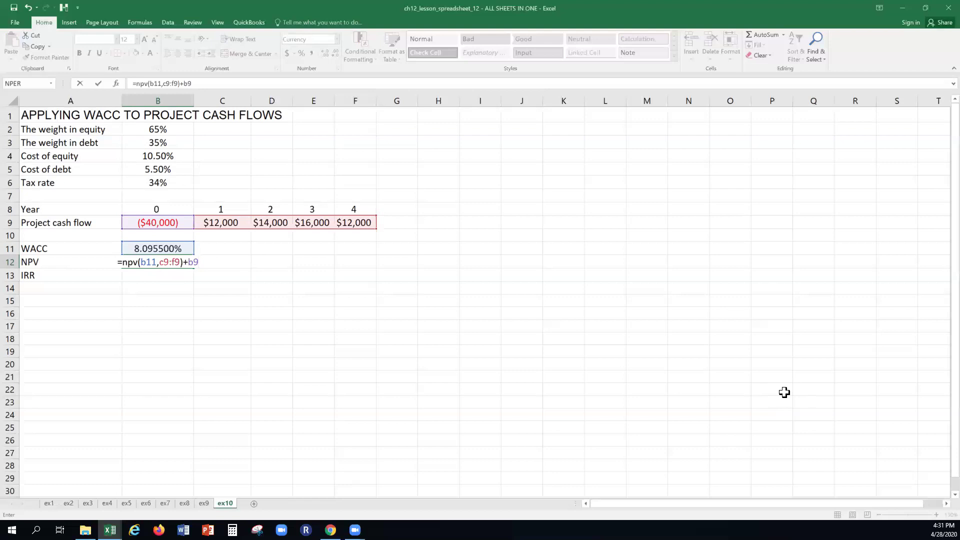
pyautogui.press('Return')
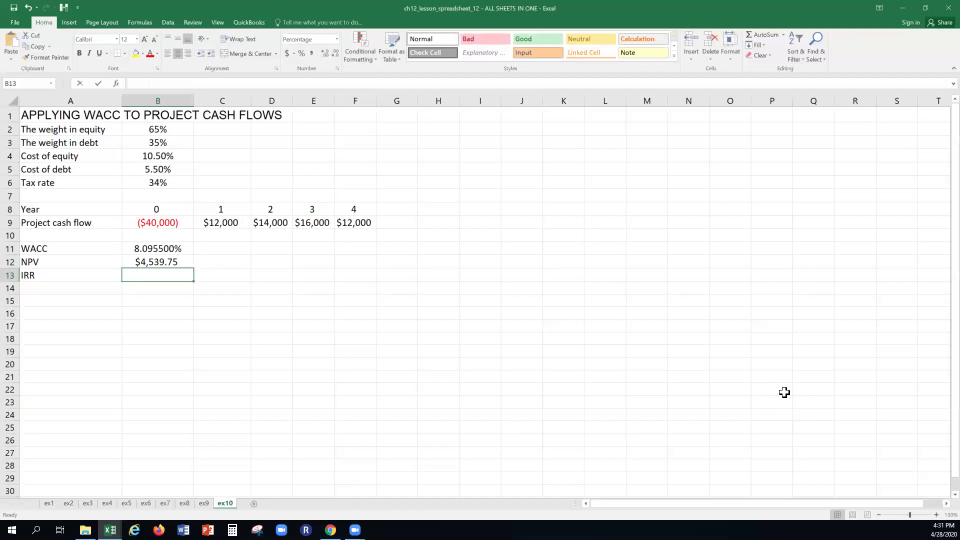
# - Enter =irr(b9:f9) in B13 for a 13.04% IRR, then reselect B13
pyautogui.write('=irr')
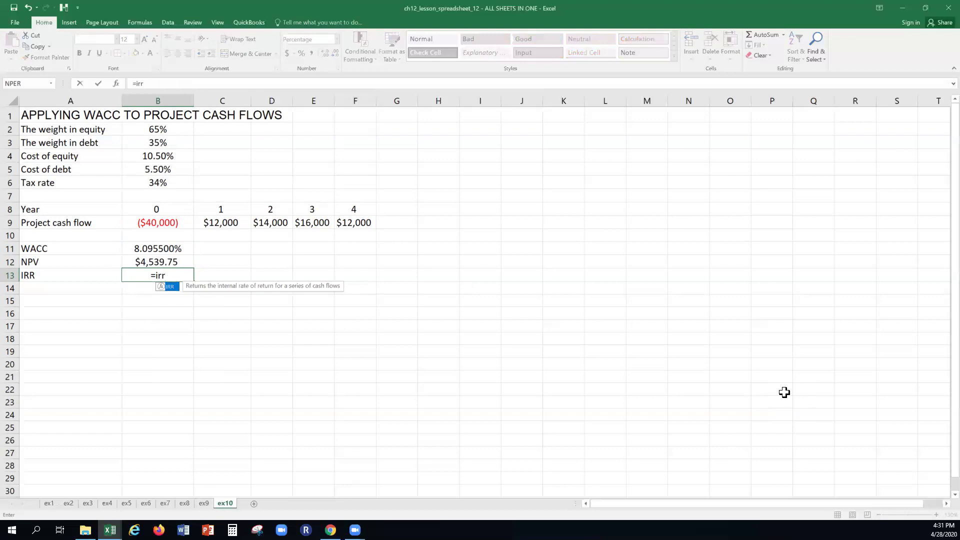
pyautogui.write('(')
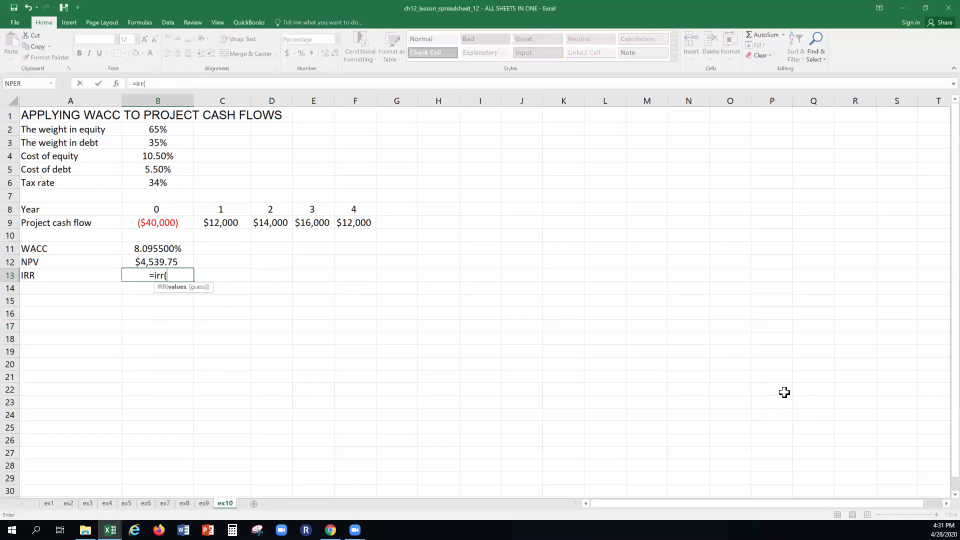
pyautogui.write('b9:')
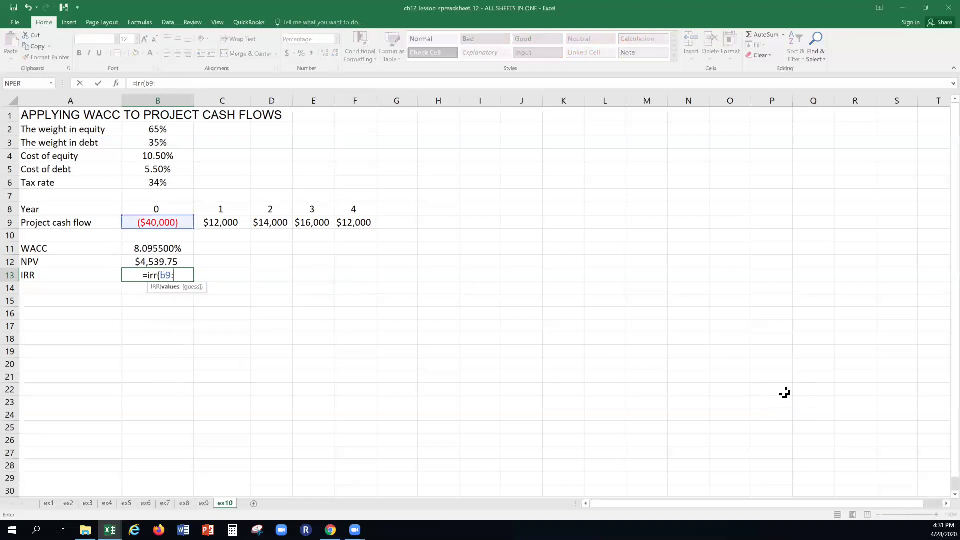
pyautogui.write('f9)')
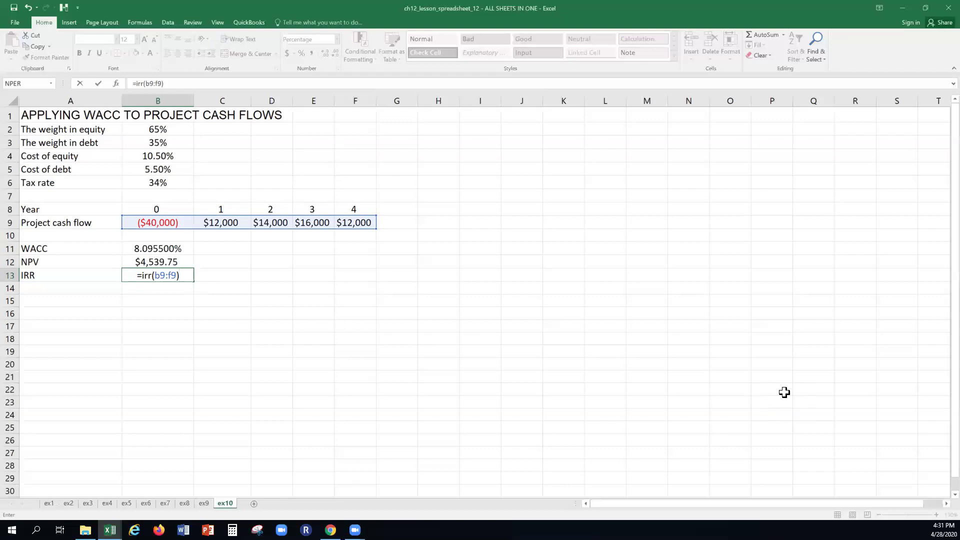
pyautogui.press('Return')
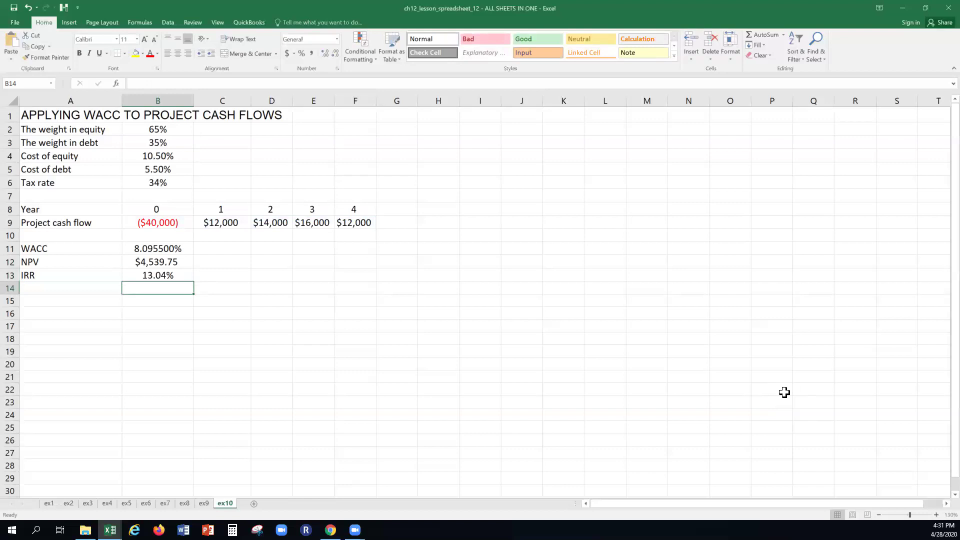
pyautogui.press('Up')
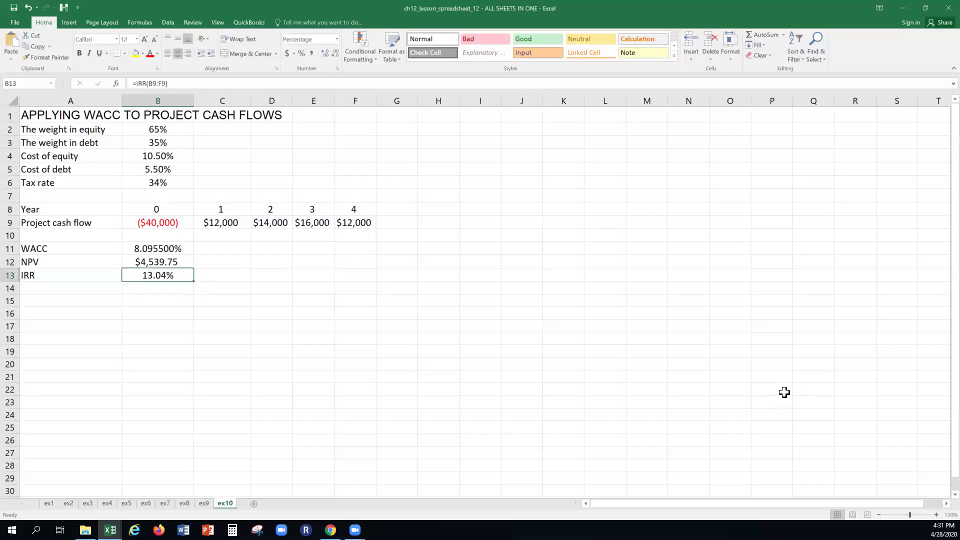